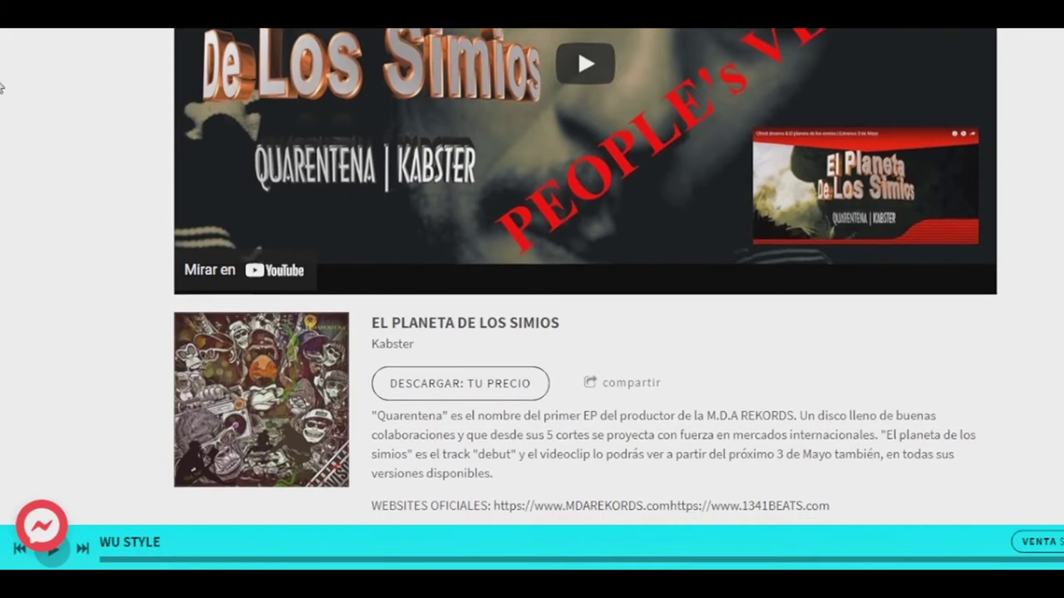
# Scroll down through the Quarentena EP and beats for sale on the MDA Rekords site, then back up
pyautogui.scroll(-1, 2, 88)
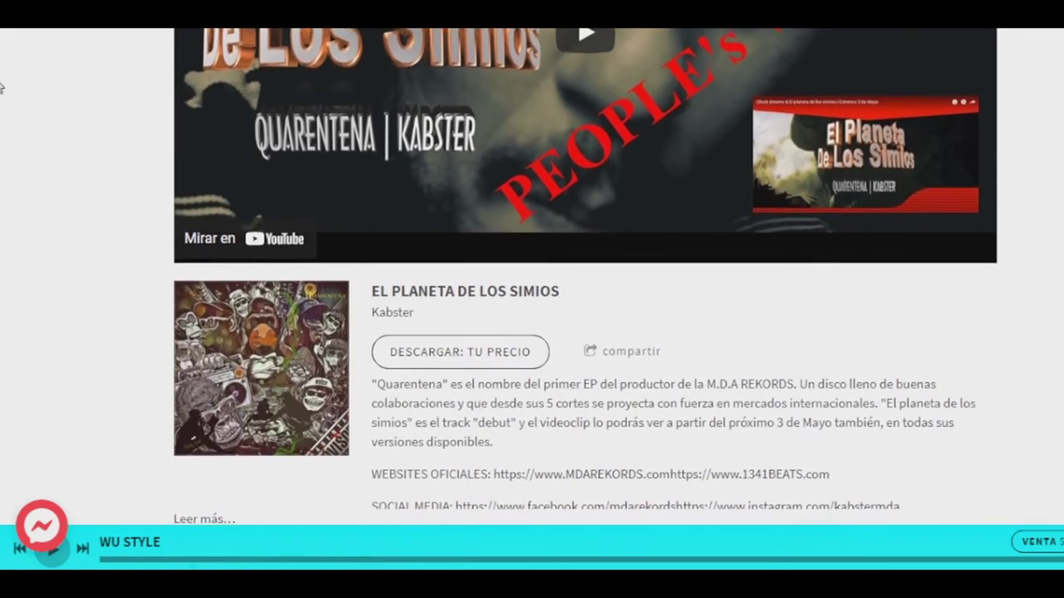
pyautogui.scroll(-1, 1, 87)
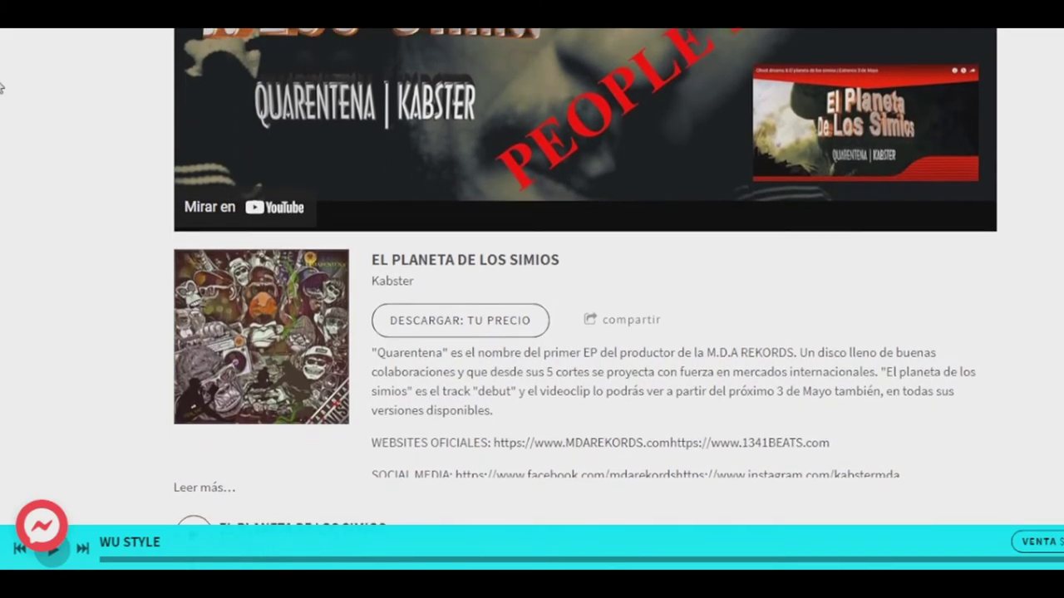
pyautogui.scroll(-1, 2, 87)
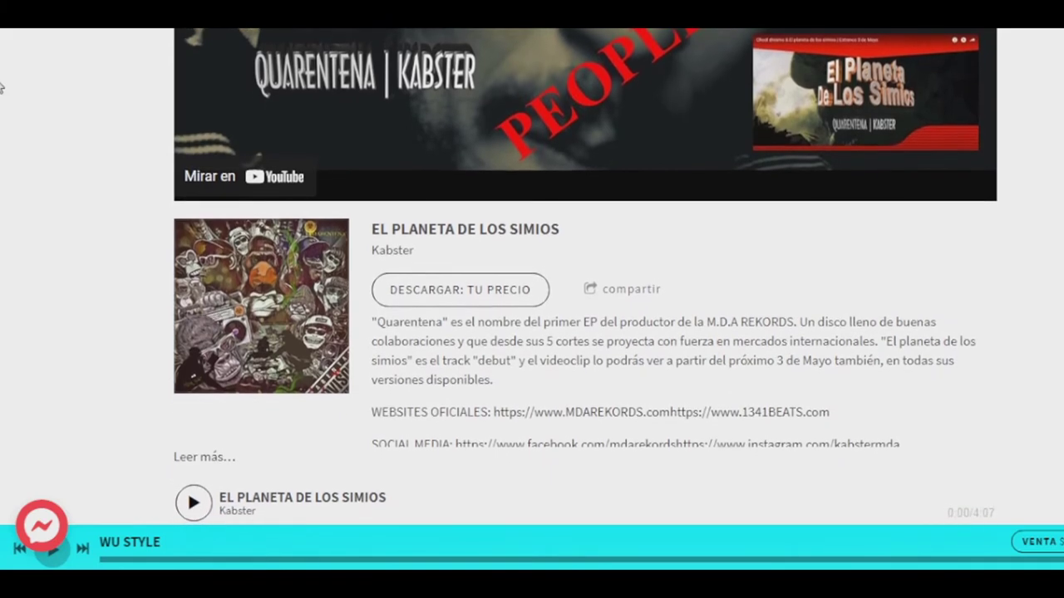
pyautogui.scroll(-1, 2, 88)
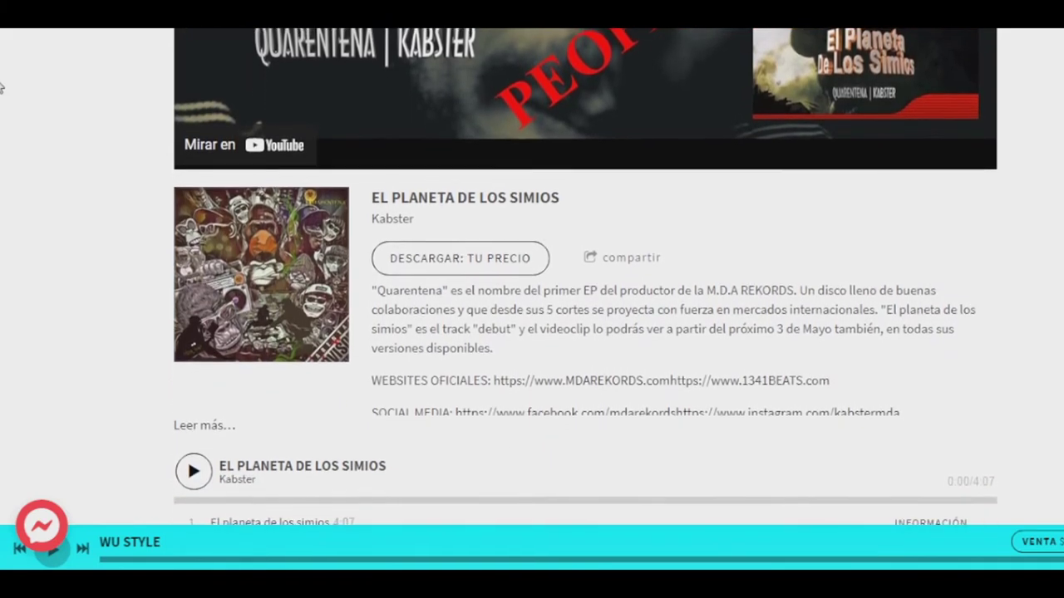
pyautogui.scroll(-1, 2, 87)
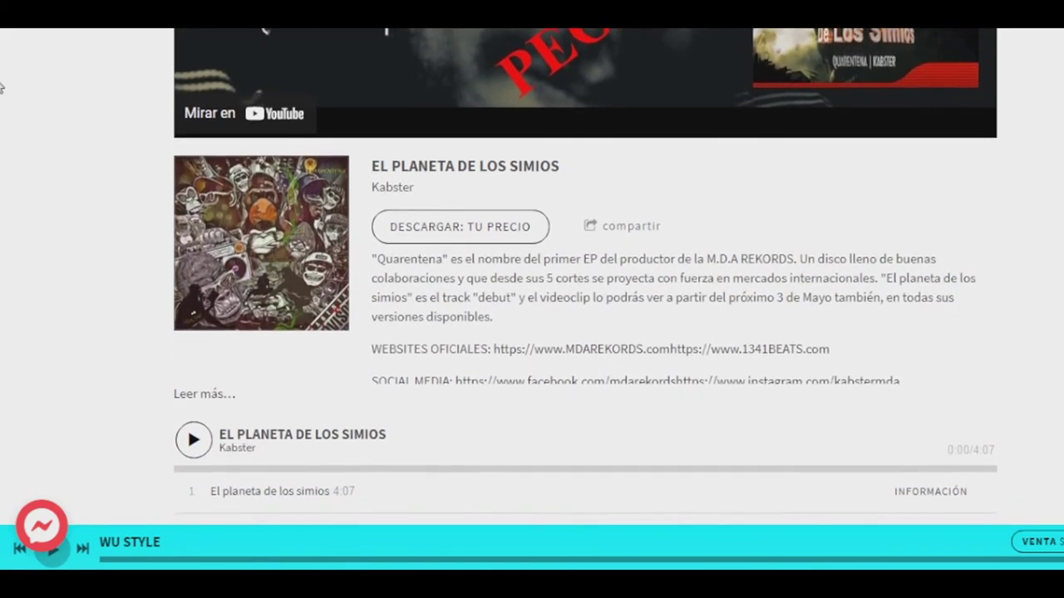
pyautogui.scroll(-1, 2, 88)
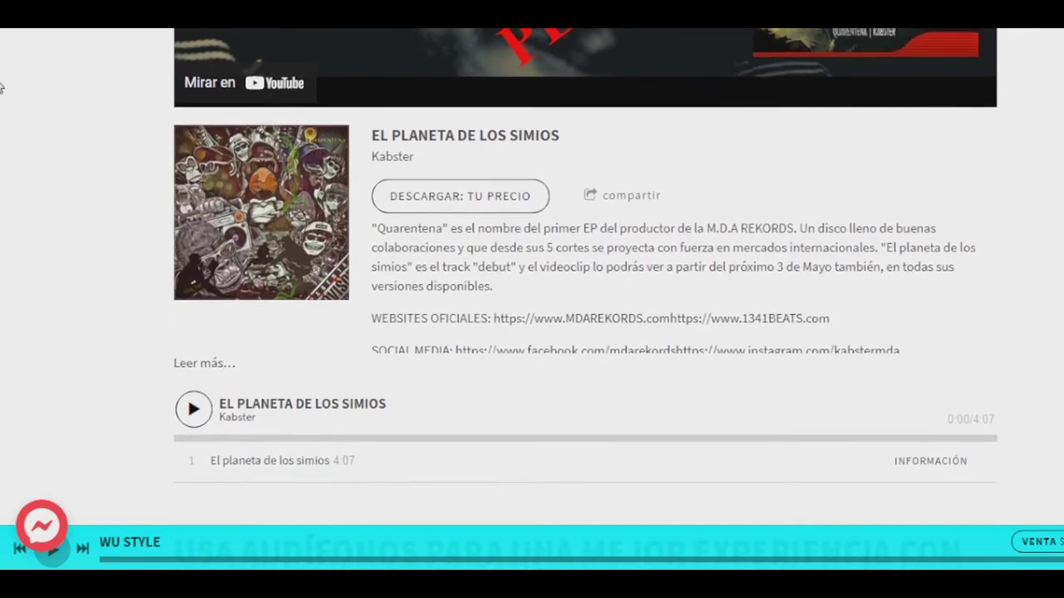
pyautogui.scroll(-1, 2, 88)
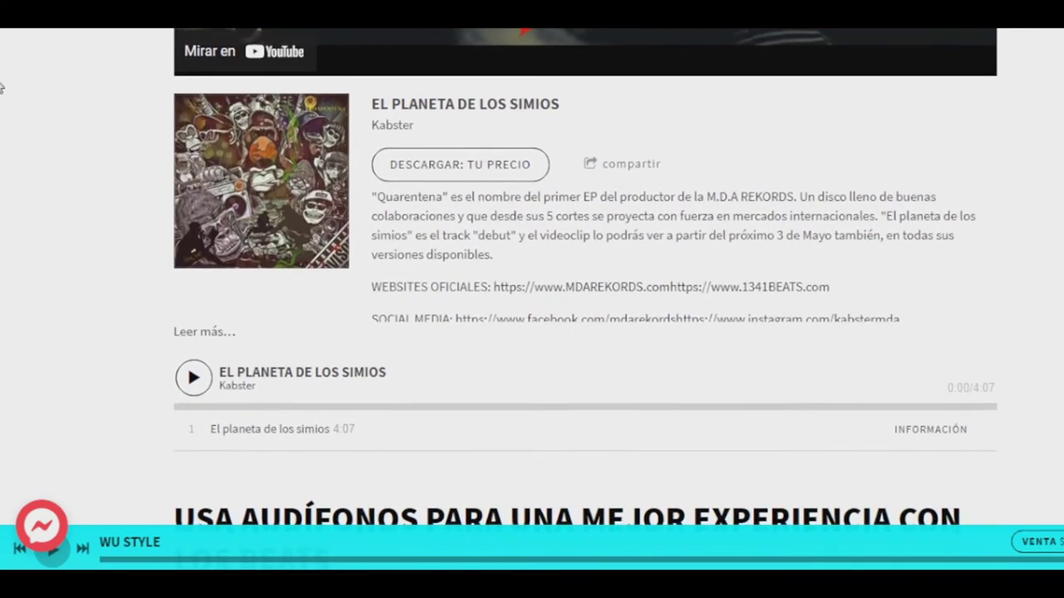
pyautogui.scroll(-1, 1, 87)
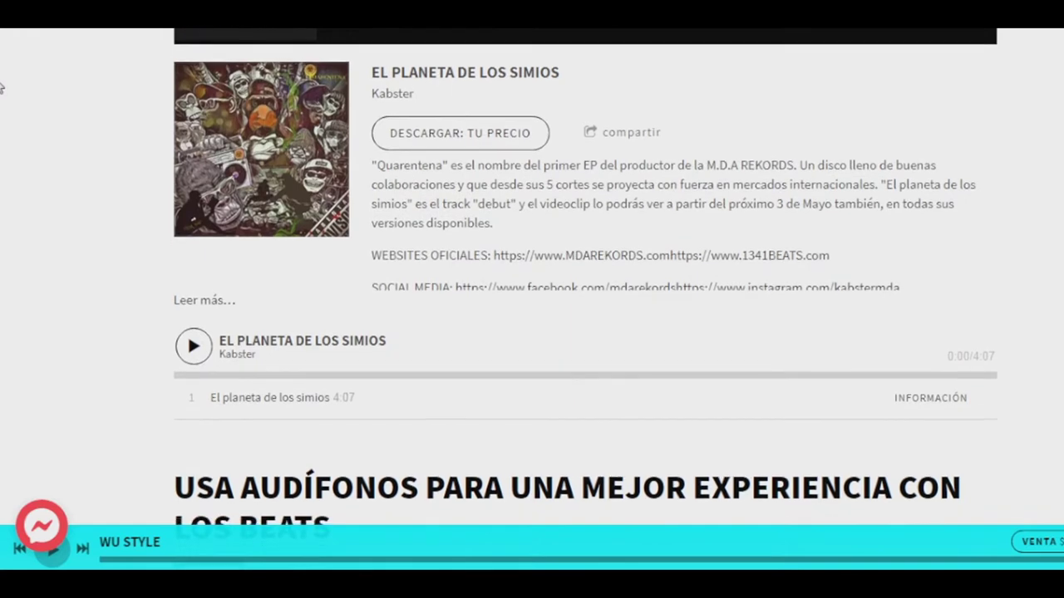
pyautogui.scroll(-1, 2, 87)
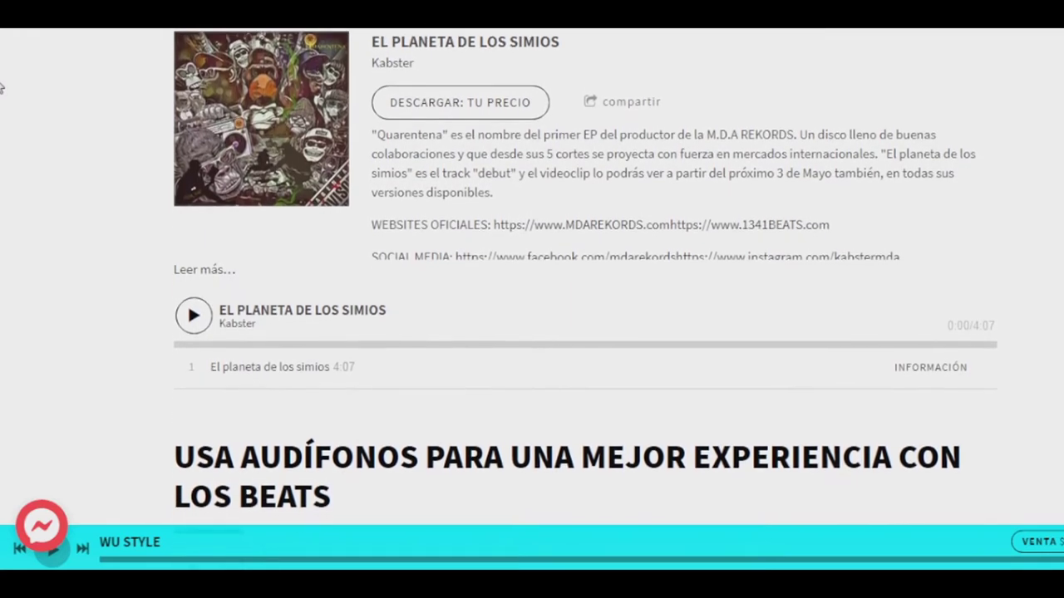
pyautogui.scroll(-1, 2, 88)
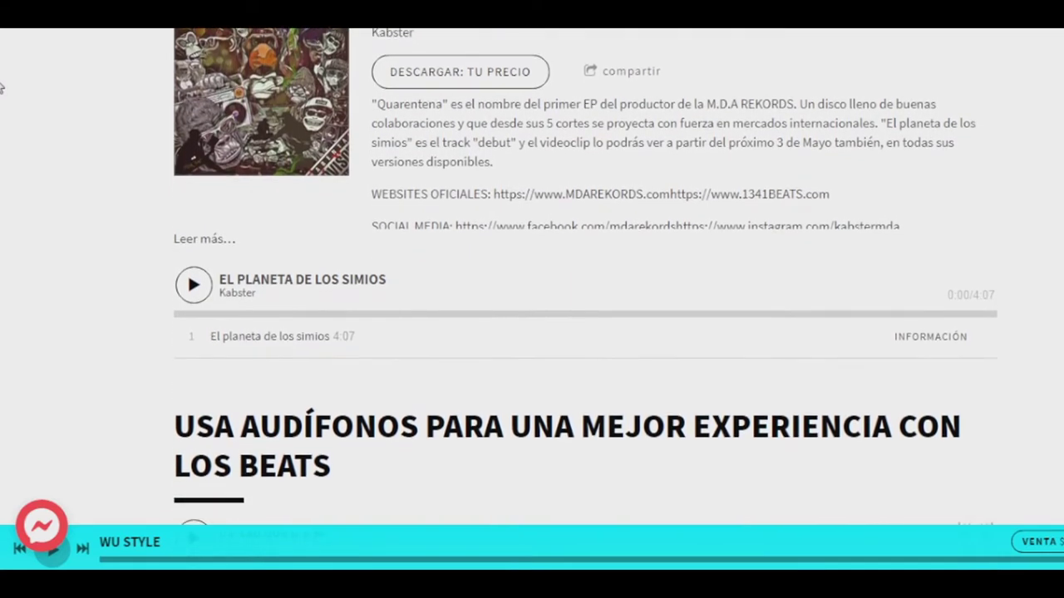
pyautogui.scroll(-1, 2, 88)
pyautogui.scroll(-1, 2, 87)
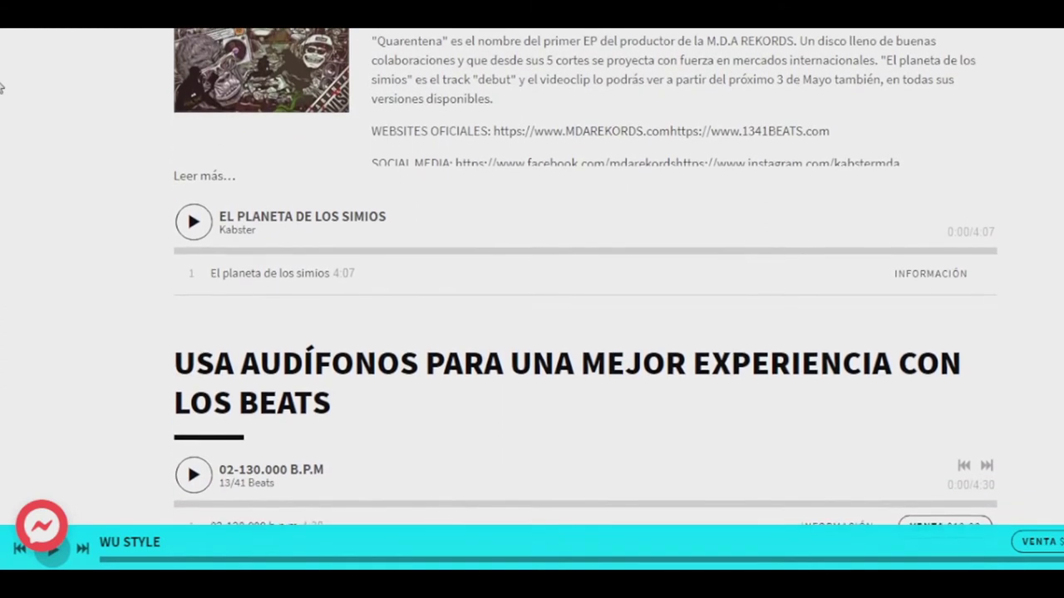
pyautogui.scroll(-1, 2, 87)
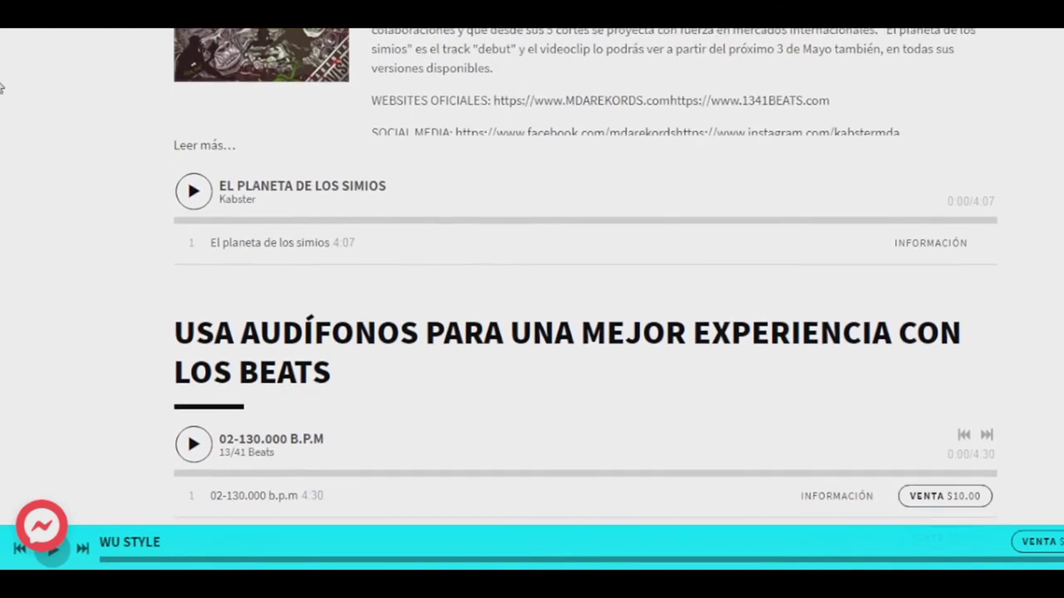
pyautogui.scroll(-1, 2, 87)
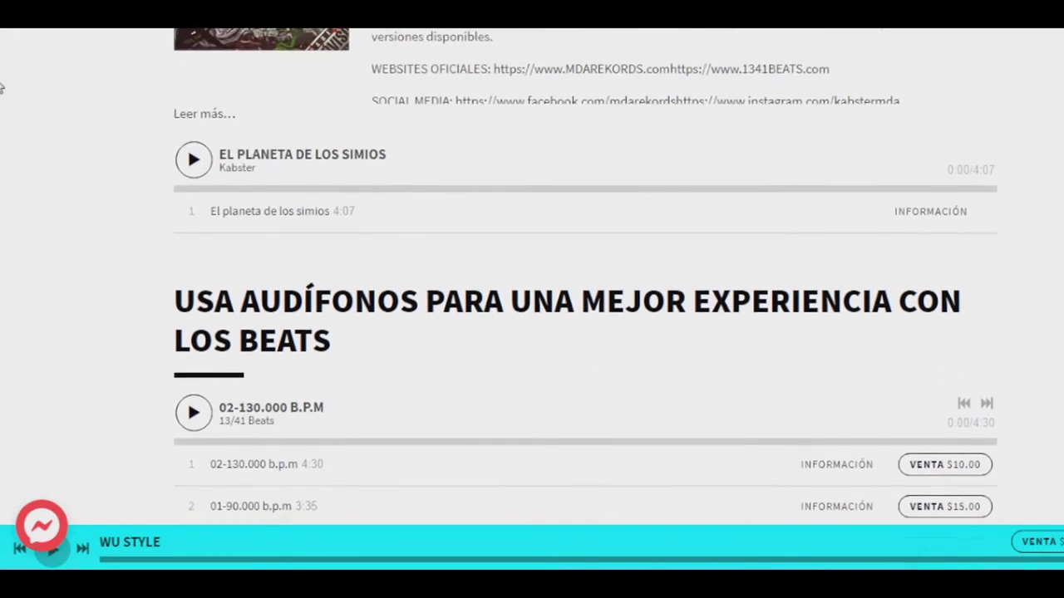
pyautogui.scroll(-1, 2, 88)
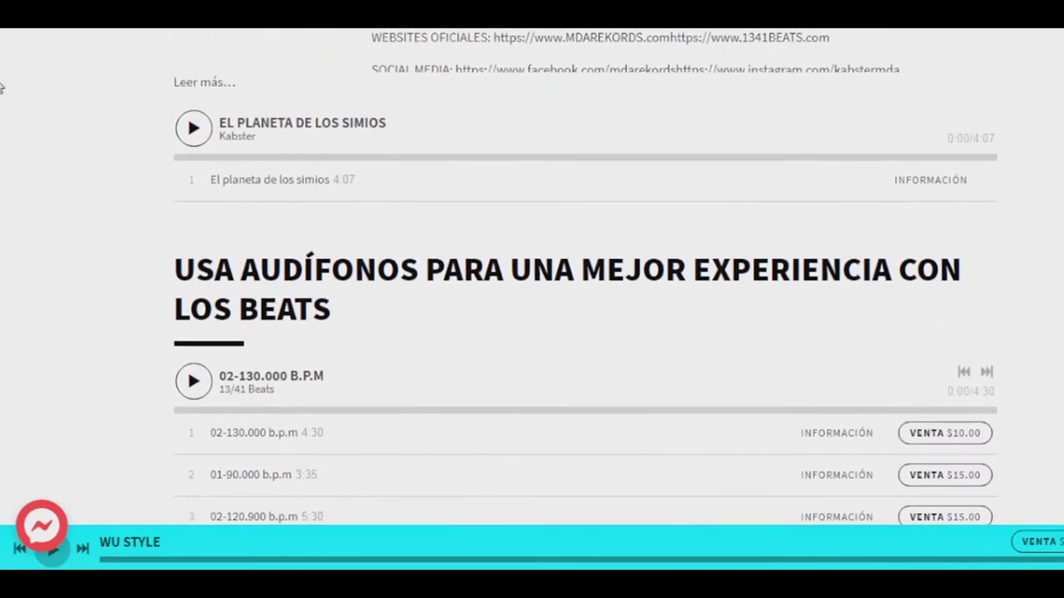
pyautogui.scroll(-1, 2, 87)
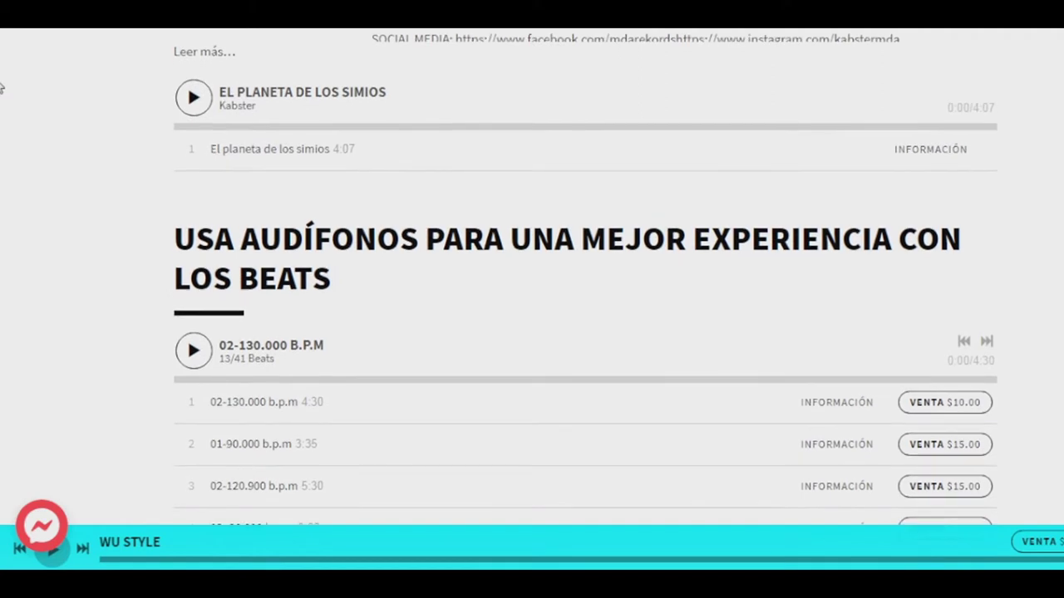
pyautogui.scroll(-1, 2, 87)
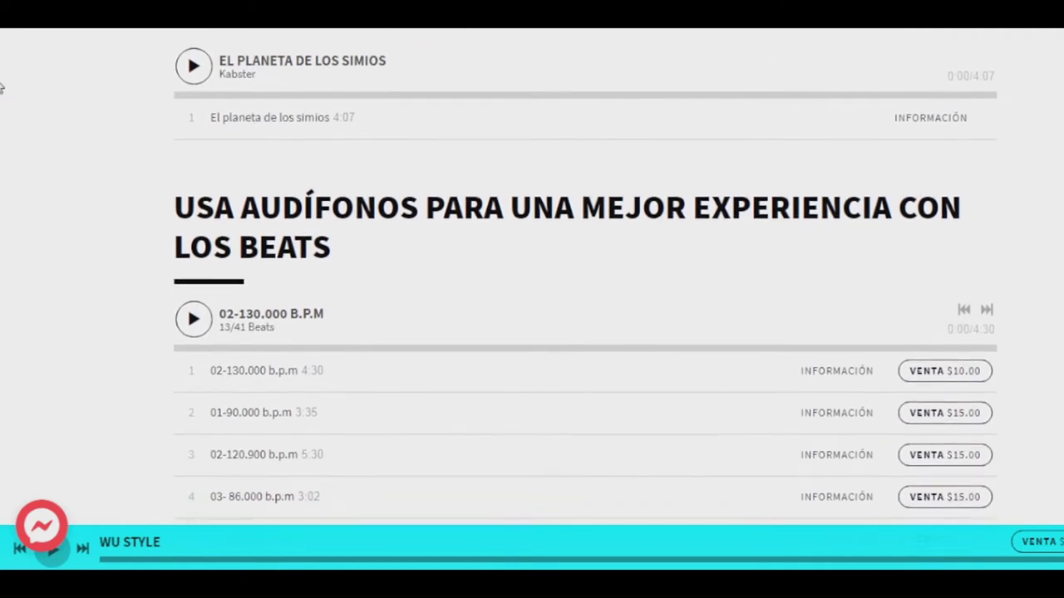
pyautogui.scroll(-1, 2, 87)
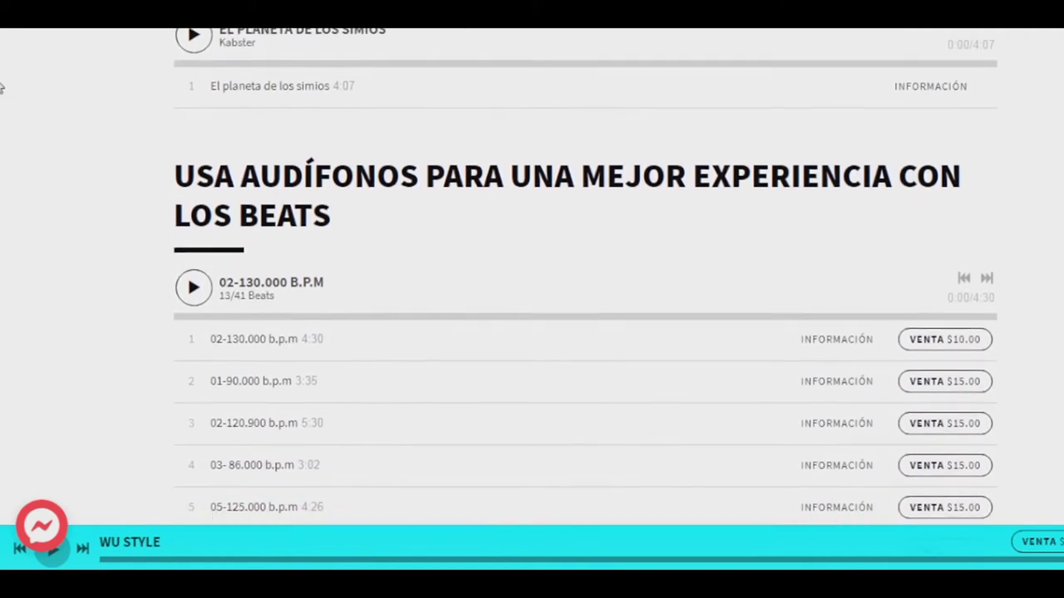
pyautogui.scroll(-1, 2, 87)
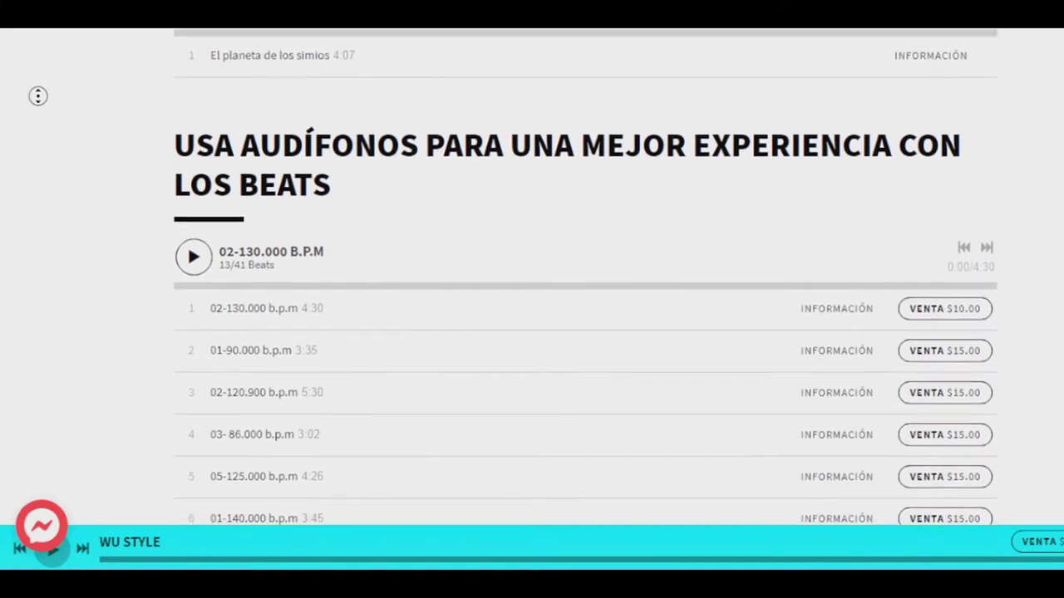
pyautogui.scroll(9, 47, 101)
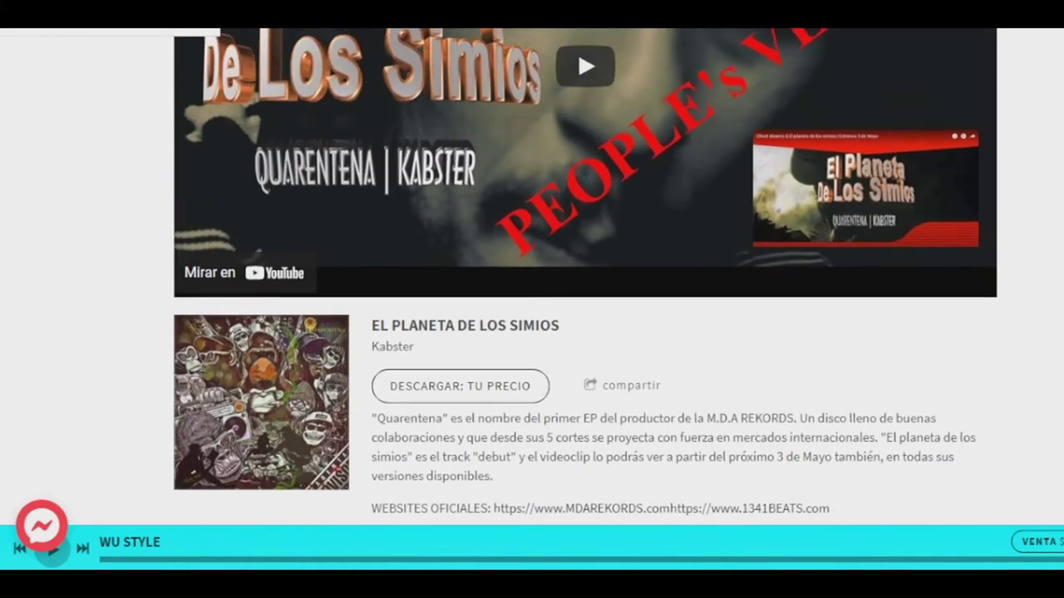
pyautogui.scroll(15, 100, 29)
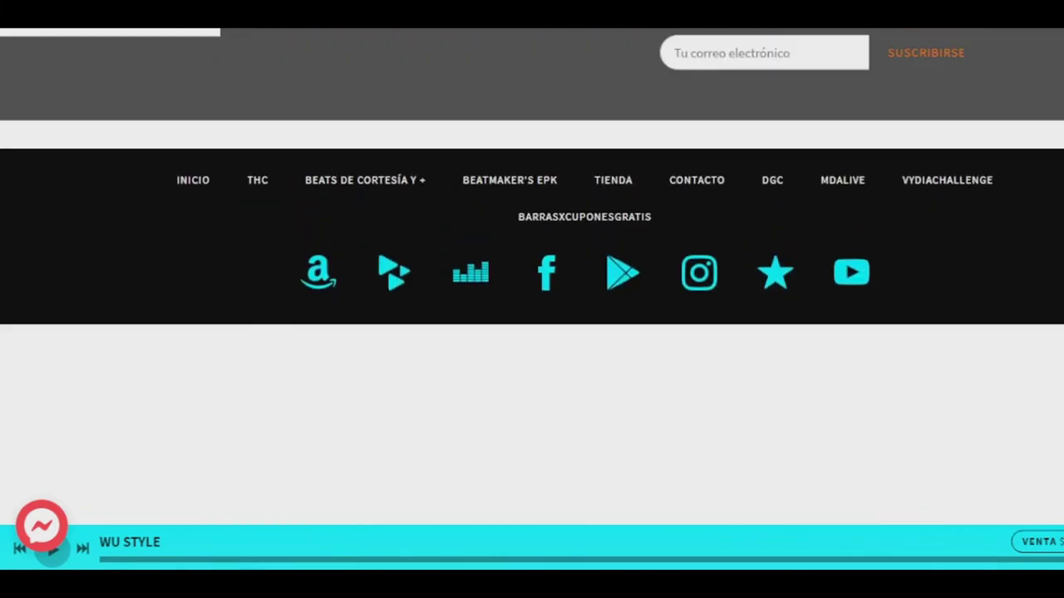
pyautogui.scroll(1, 94, 117)
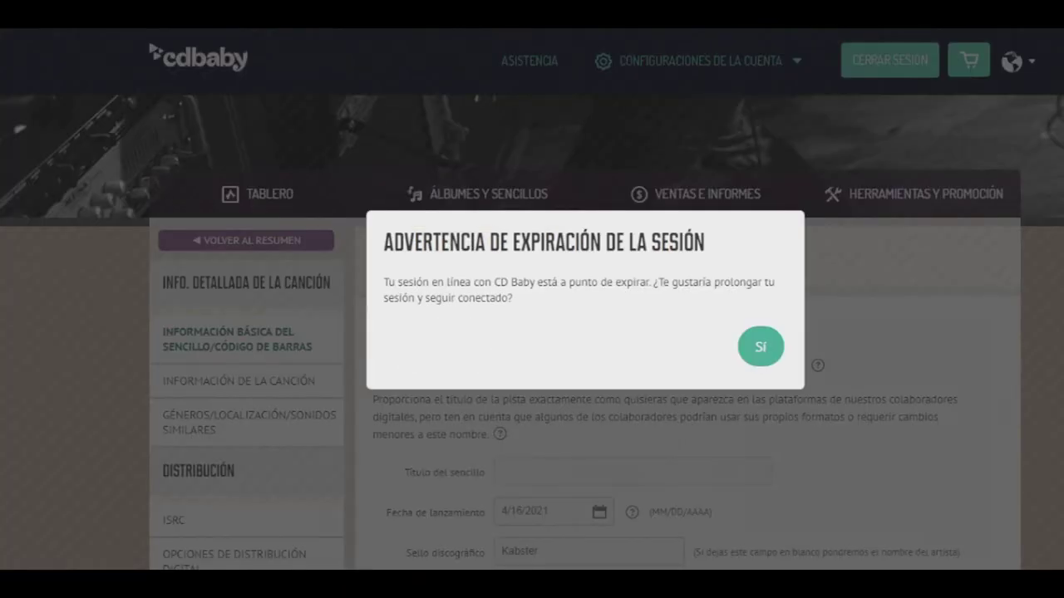
# Answer 'Sí' to the session-expiry warning and choose Spanish in 'Idioma del sencillo'
pyautogui.click(761, 356)
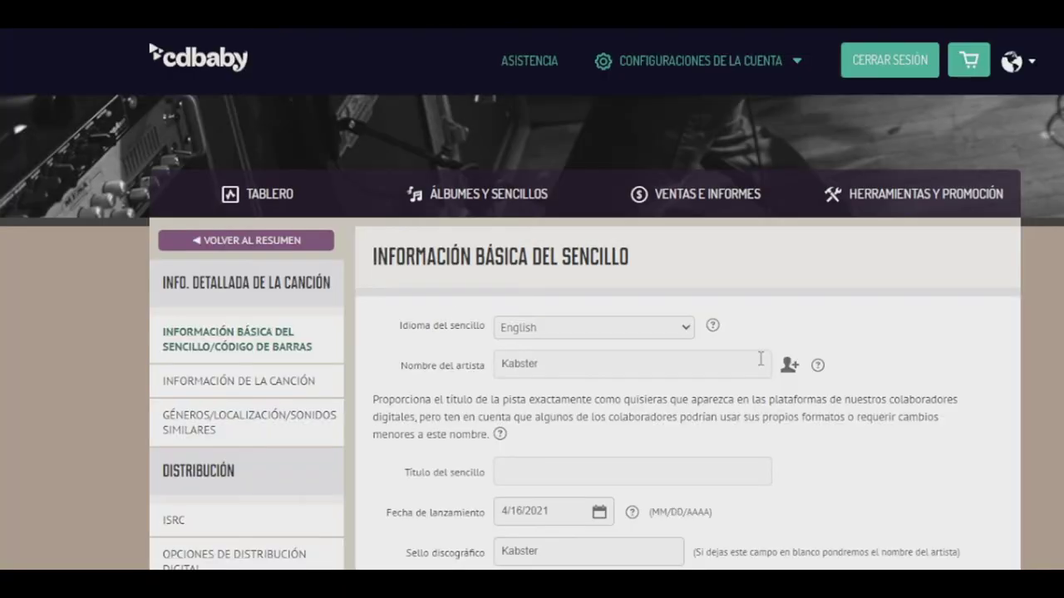
pyautogui.click(593, 326)
pyautogui.scroll(-1, 952, 253)
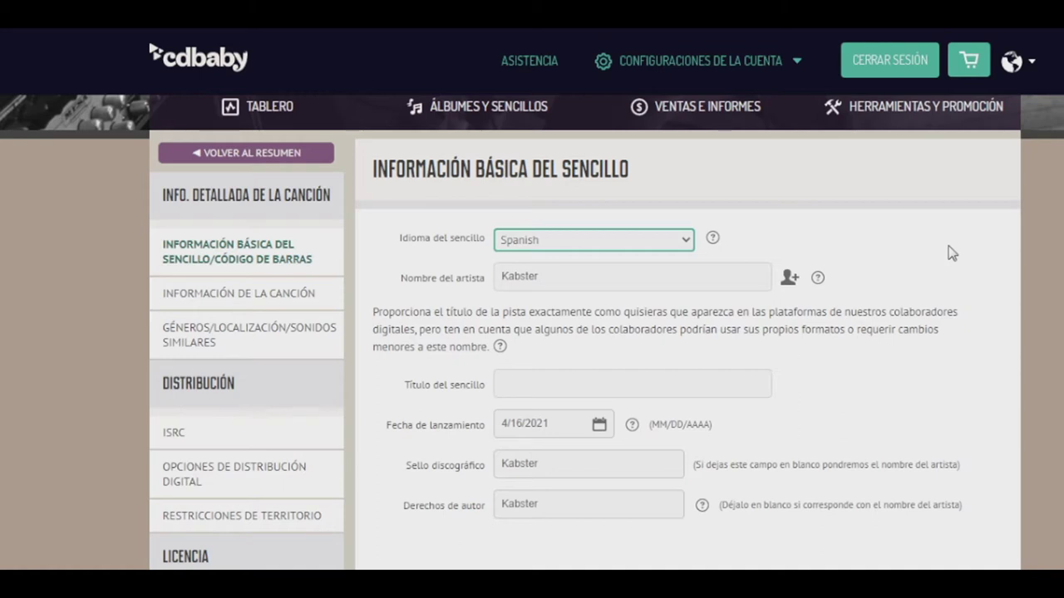
pyautogui.click(610, 244)
pyautogui.scroll(-20, 634, 387)
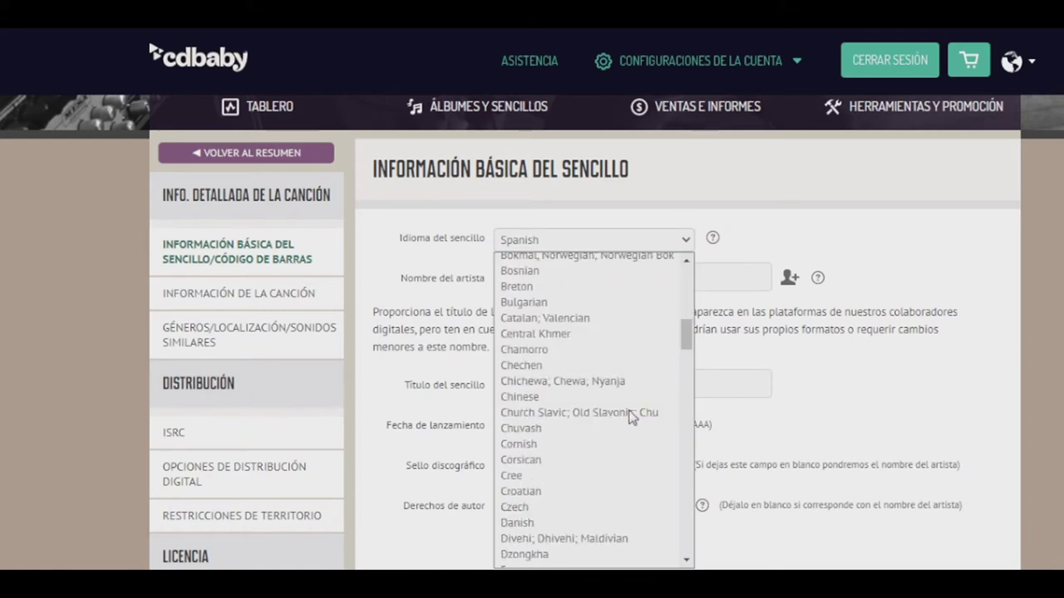
pyautogui.scroll(-10, 629, 418)
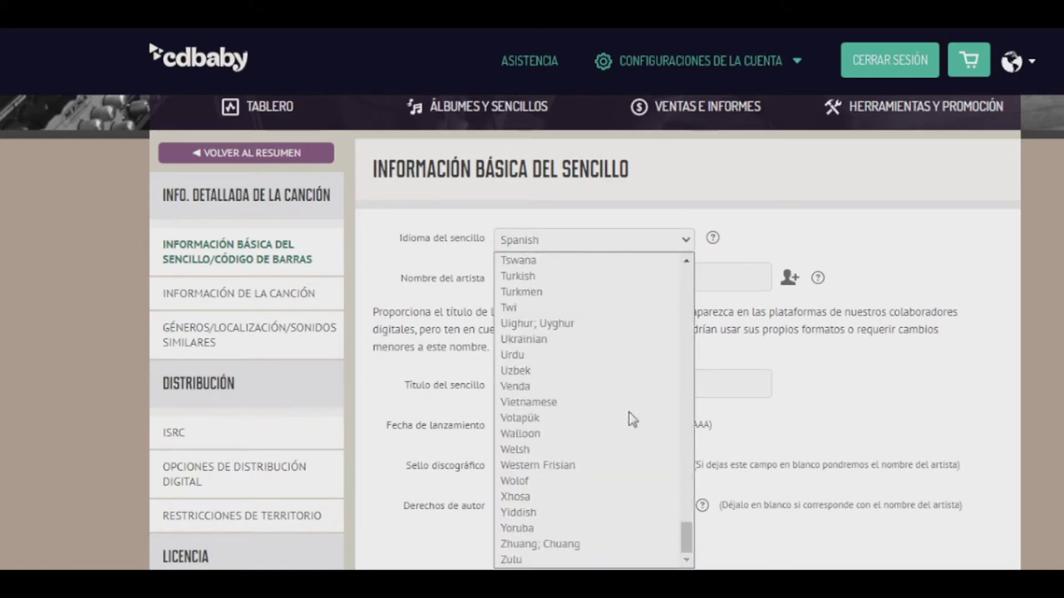
pyautogui.scroll(15, 629, 418)
pyautogui.scroll(5, 629, 418)
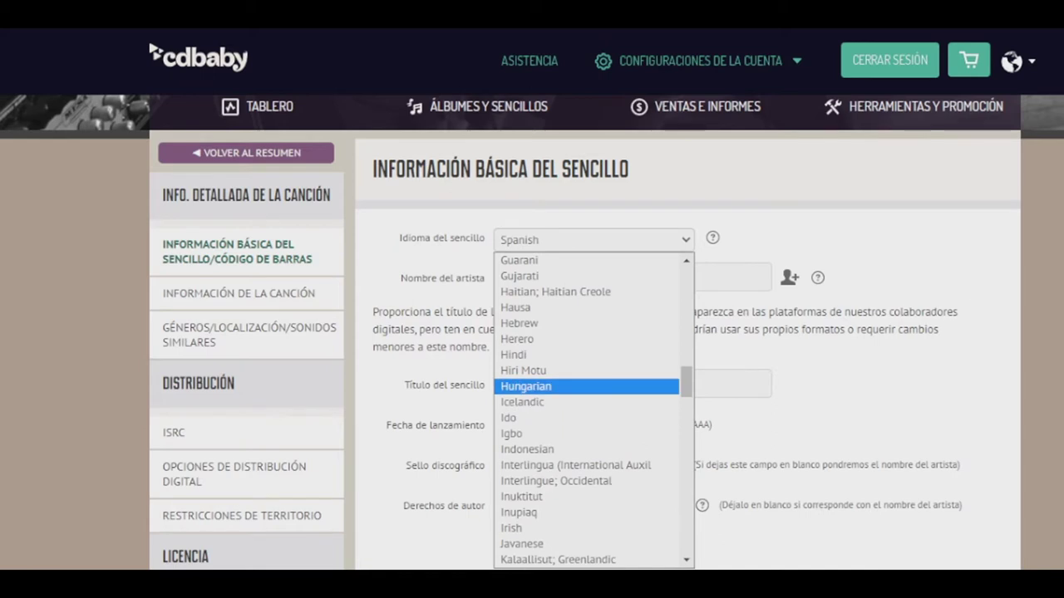
pyautogui.click(975, 294)
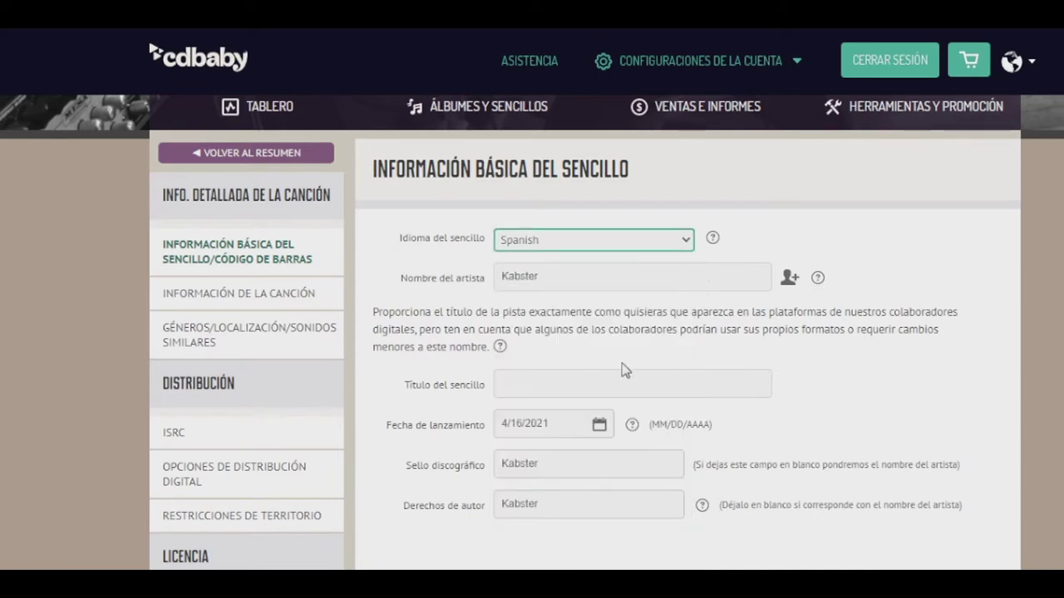
# Enter the single's title as 'Arséniko' with an accented é, then open the release-date calendar
pyautogui.click(593, 379)
pyautogui.write('Arseniko')
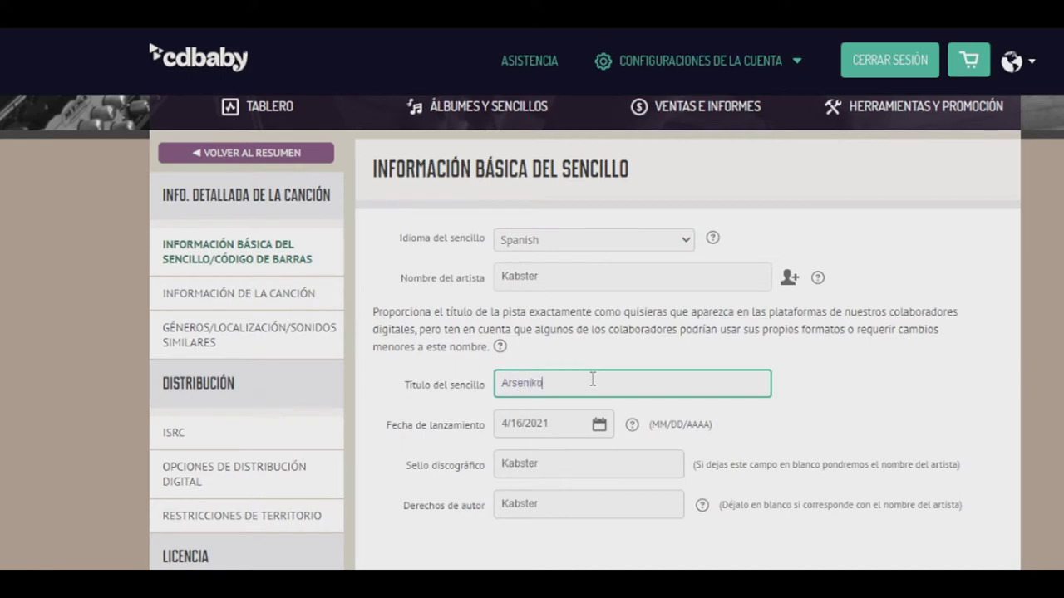
pyautogui.moveTo(516, 386); pyautogui.dragTo(521, 387)
pyautogui.write('é')
pyautogui.click(466, 388)
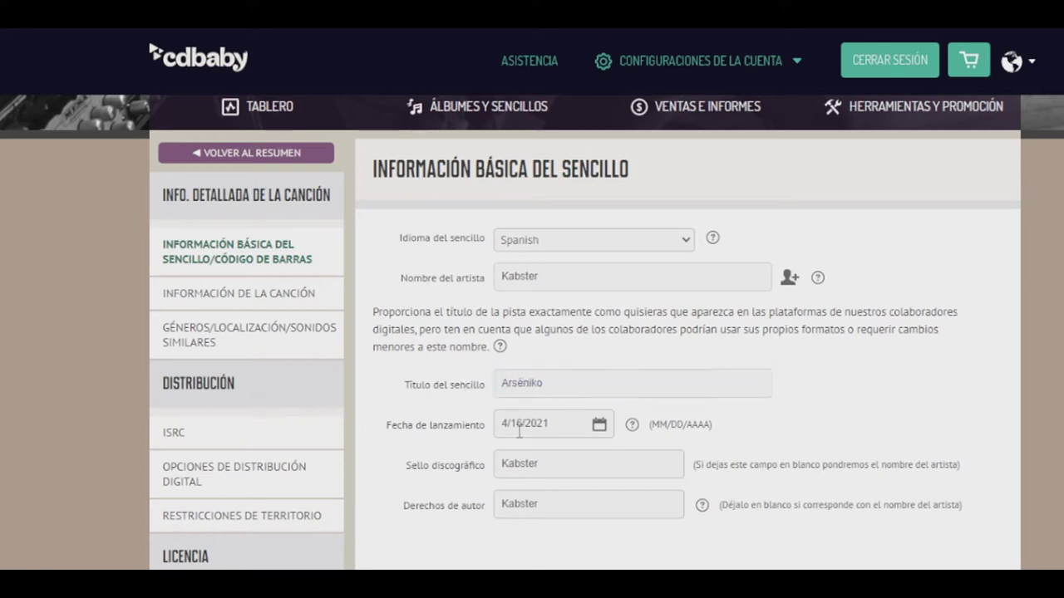
pyautogui.click(572, 426)
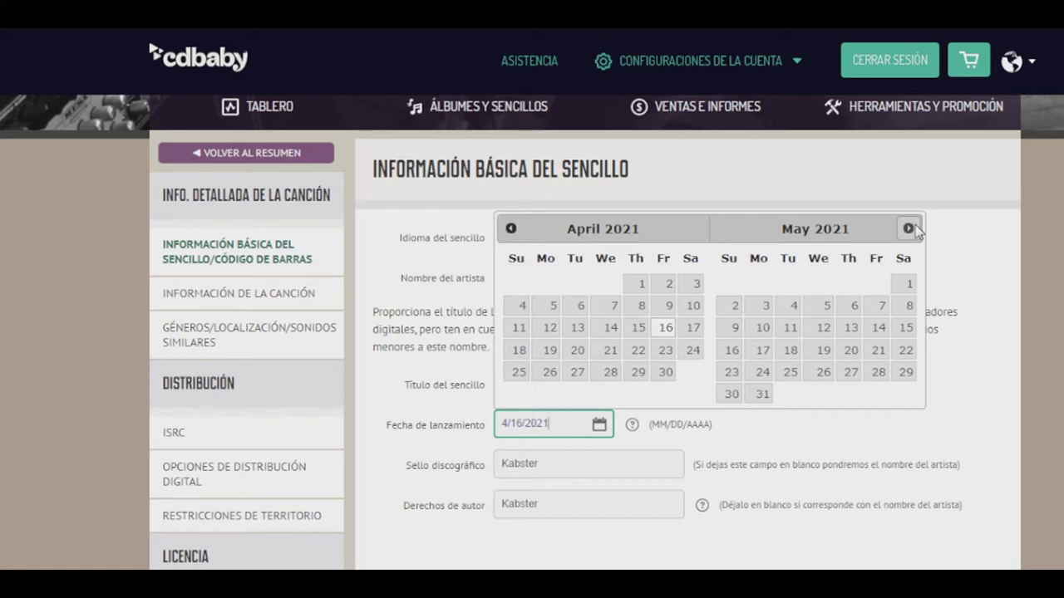
# Advance the calendar to September 2021 and pick the 17th as the release date
pyautogui.click(909, 228)
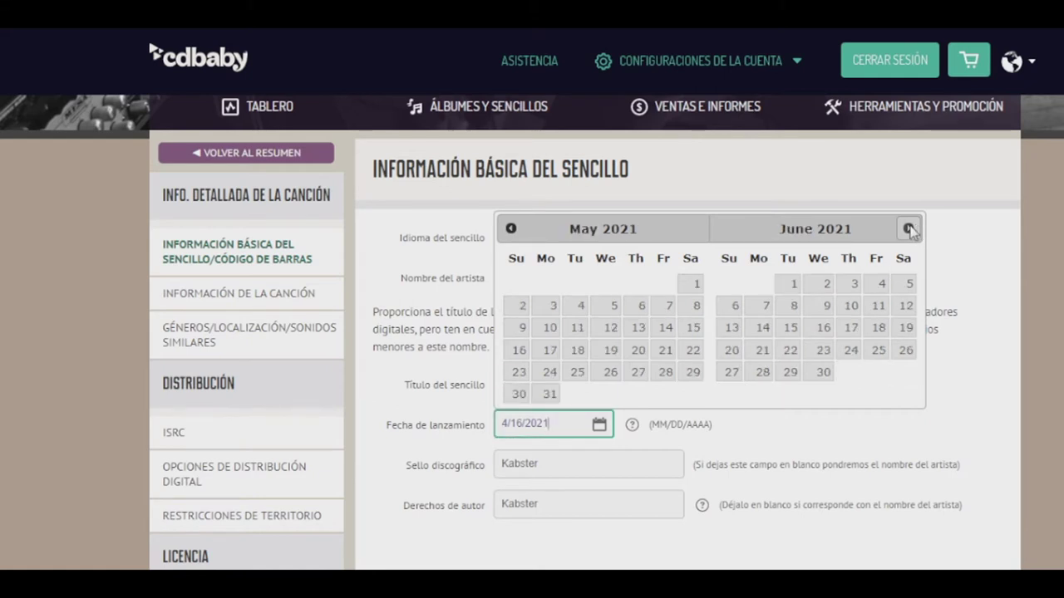
pyautogui.click(909, 229)
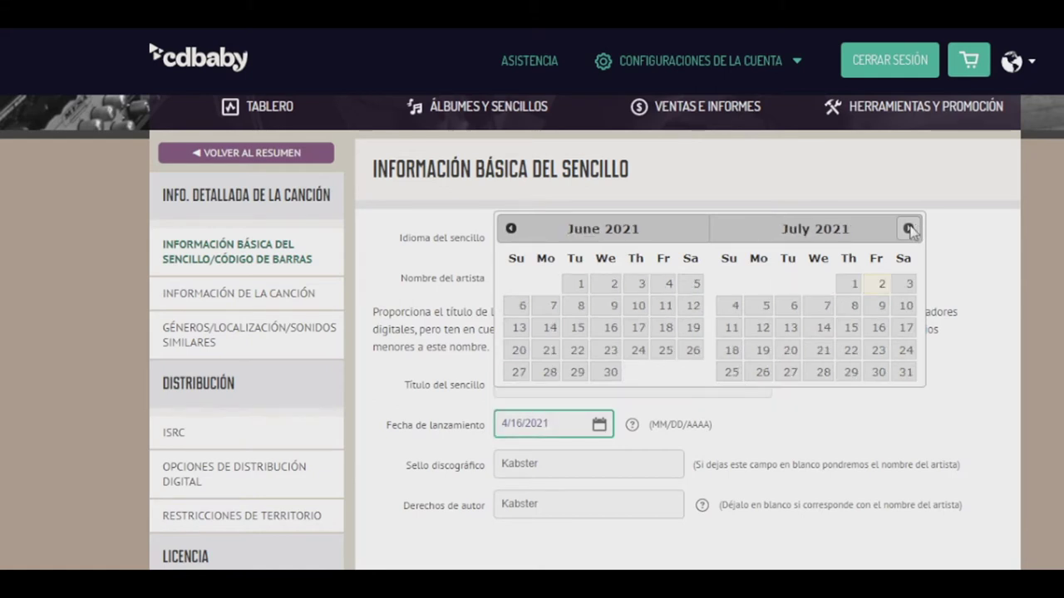
pyautogui.click(909, 229)
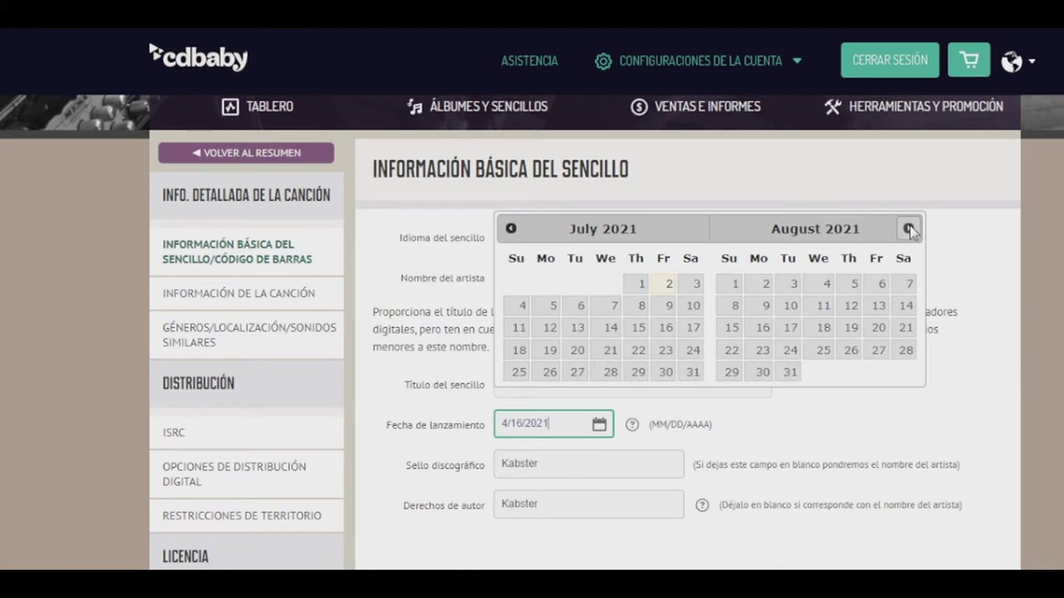
pyautogui.click(909, 228)
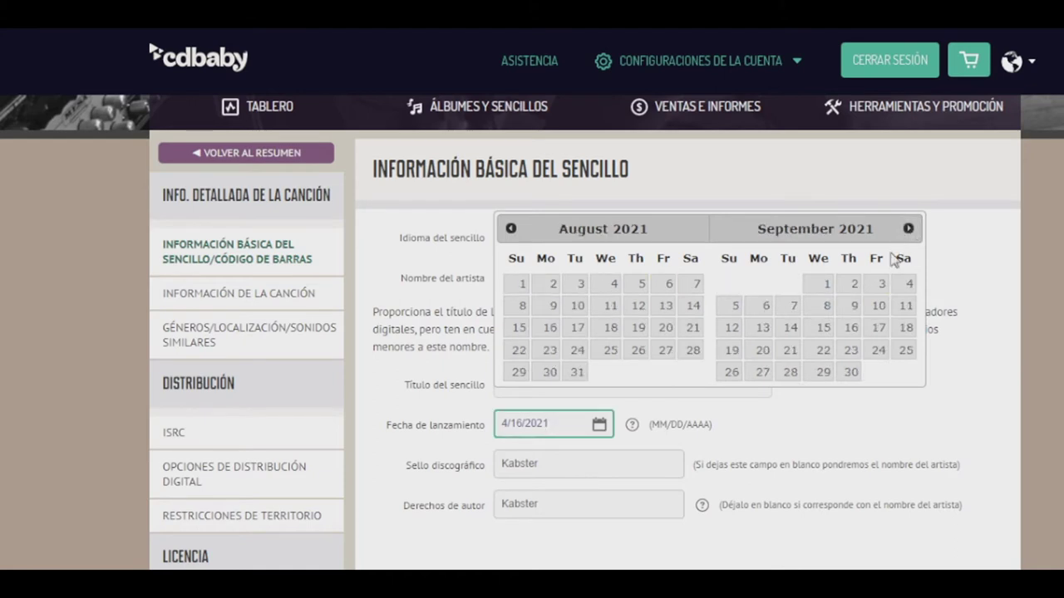
pyautogui.click(879, 329)
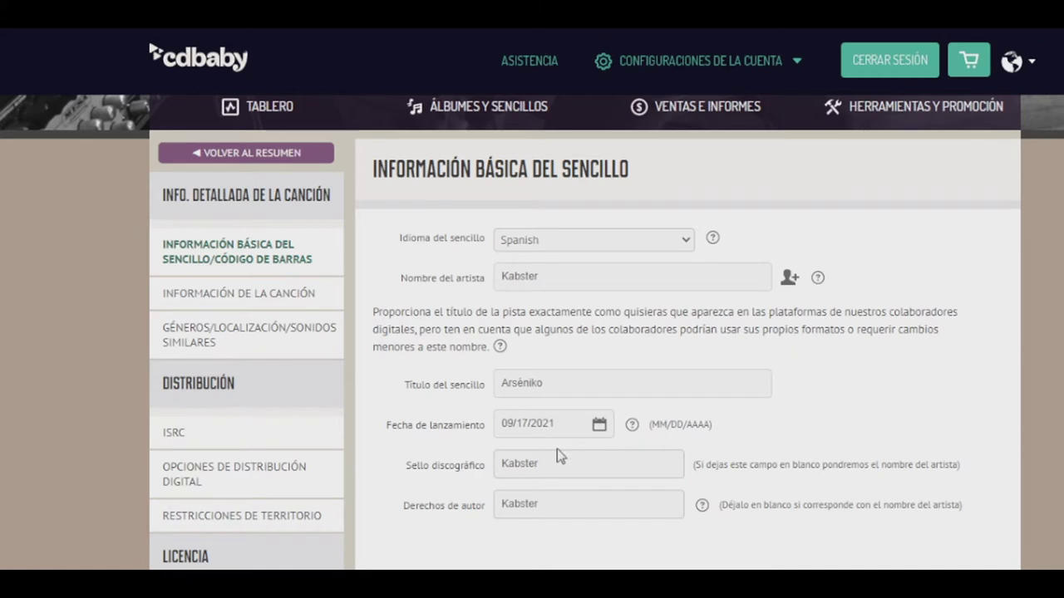
# Remove Kabster from the record label, try the M.D.A Rekords suggestion, then clear the field again
pyautogui.scroll(-1, 582, 463)
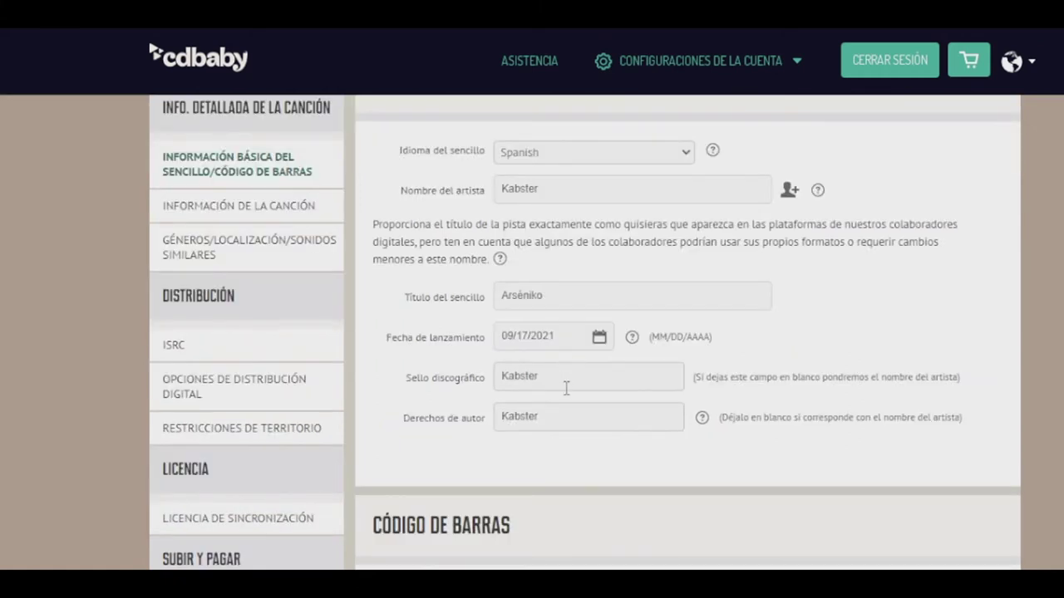
pyautogui.moveTo(551, 376); pyautogui.dragTo(484, 375)
pyautogui.press('BackSpace')
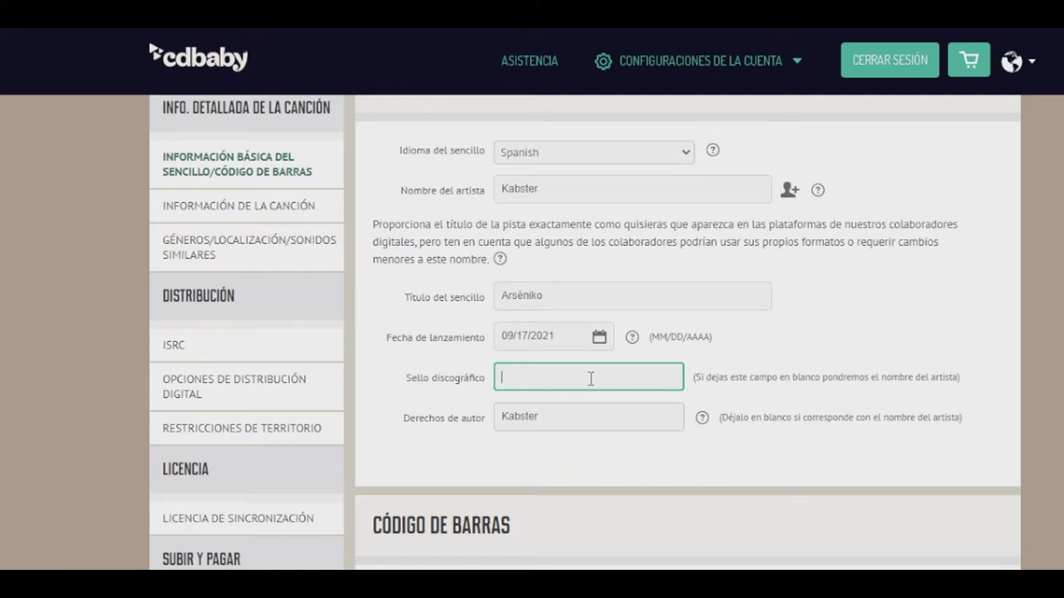
pyautogui.click(553, 191)
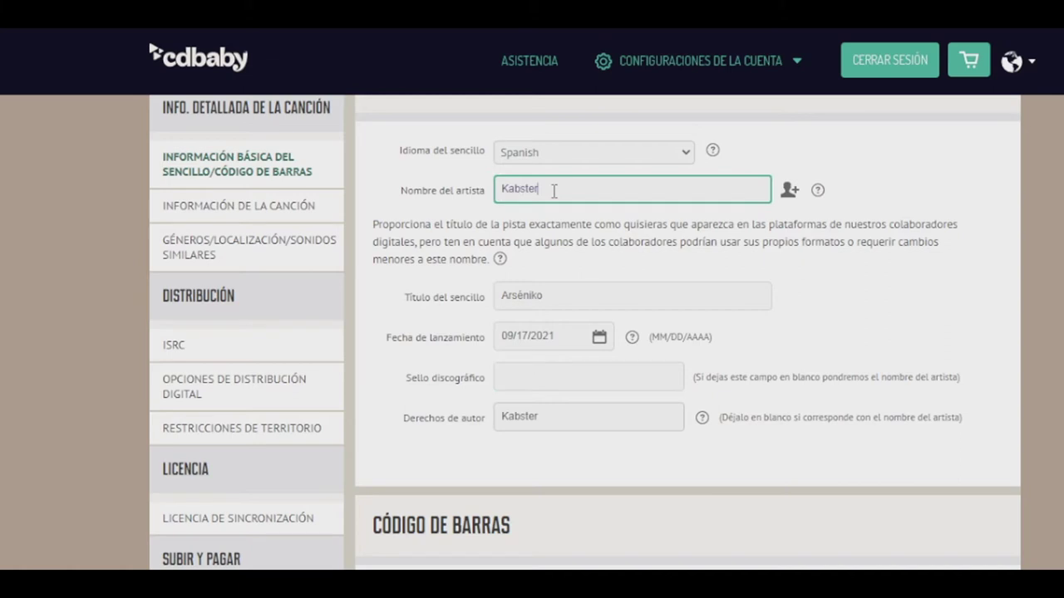
pyautogui.click(537, 379)
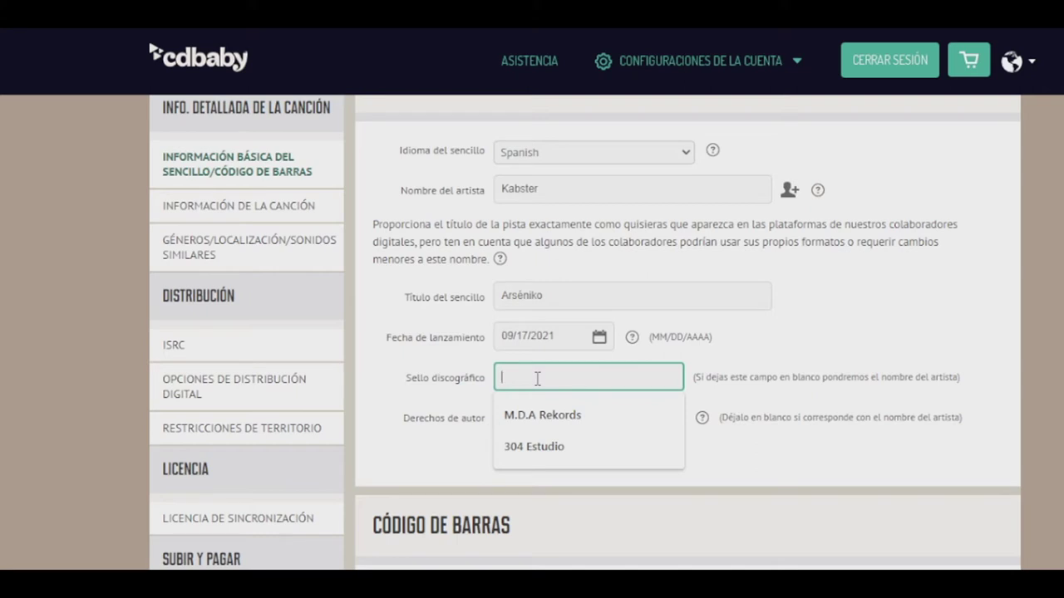
pyautogui.click(545, 413)
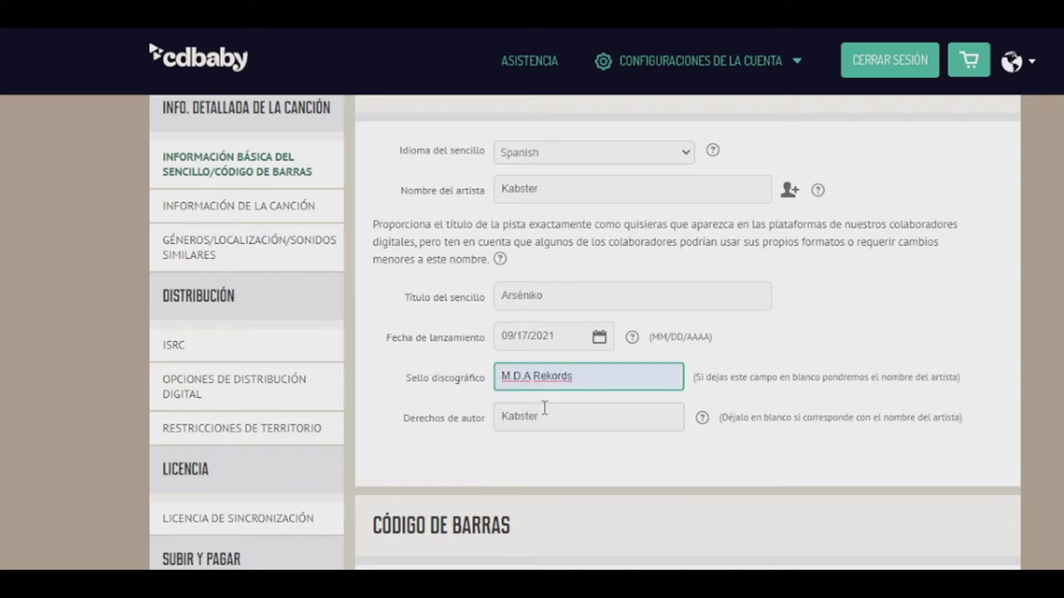
pyautogui.moveTo(587, 378); pyautogui.dragTo(486, 379)
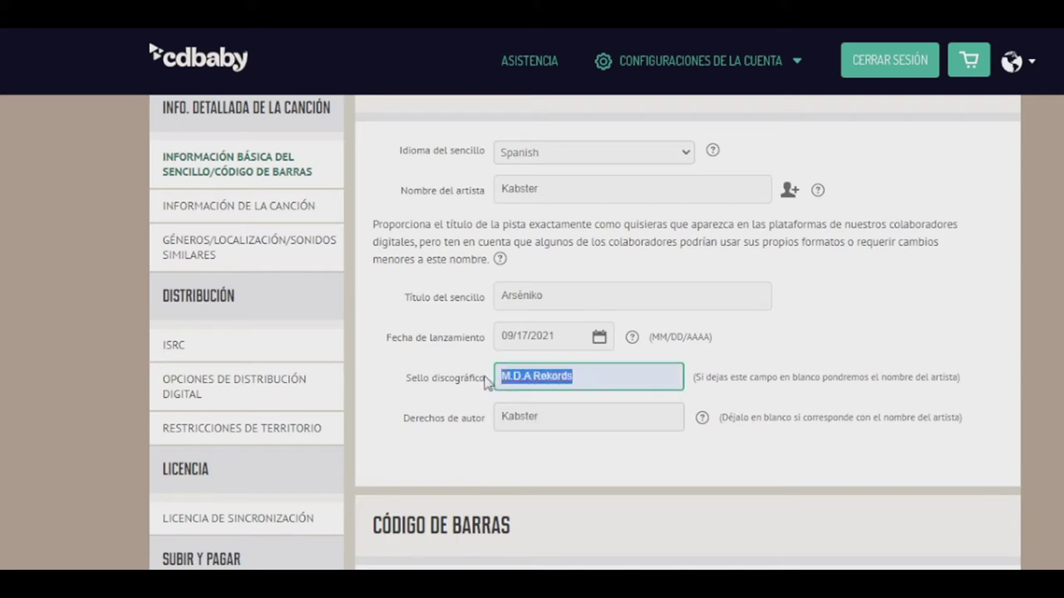
pyautogui.press('BackSpace')
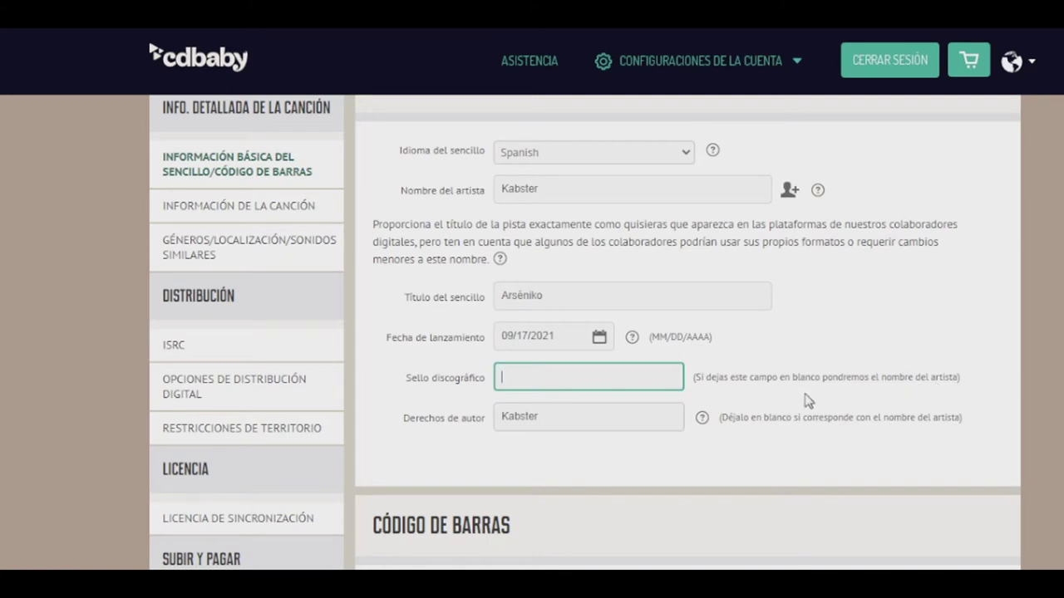
pyautogui.scroll(-1, 593, 412)
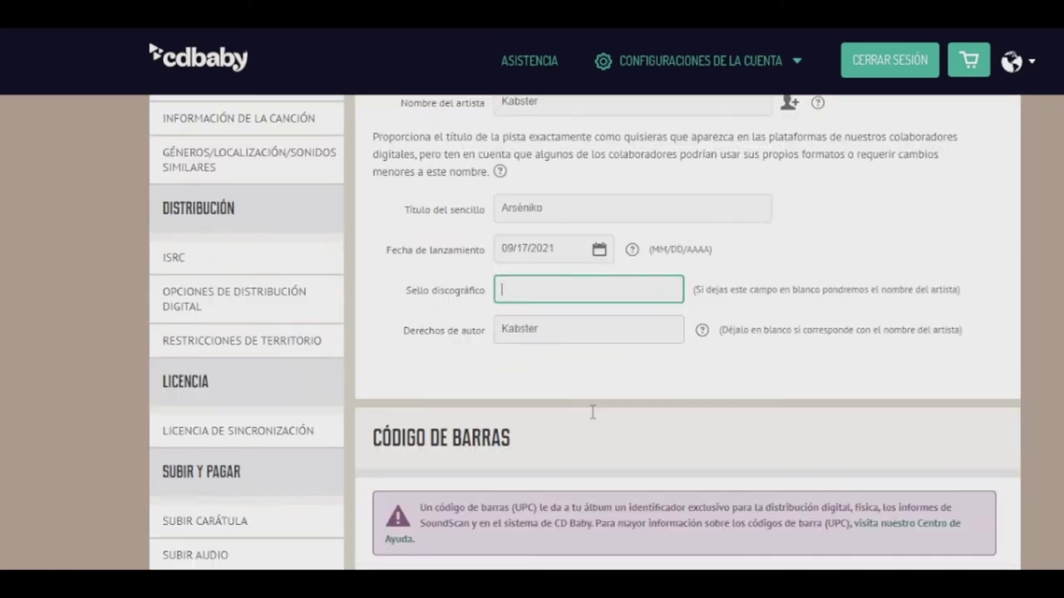
pyautogui.scroll(-1, 603, 360)
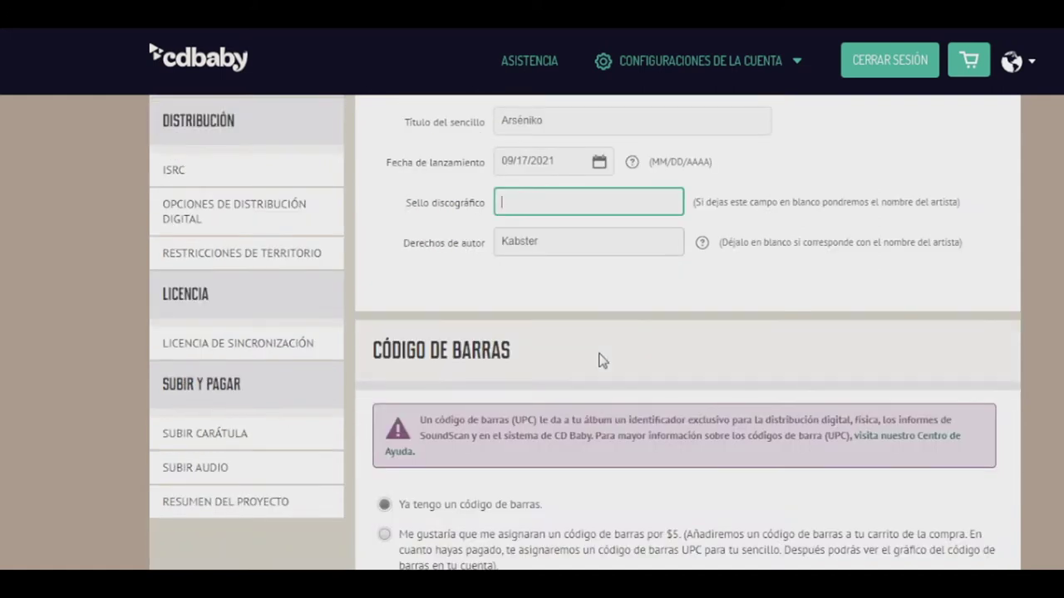
pyautogui.scroll(-1, 603, 360)
pyautogui.scroll(-1, 587, 356)
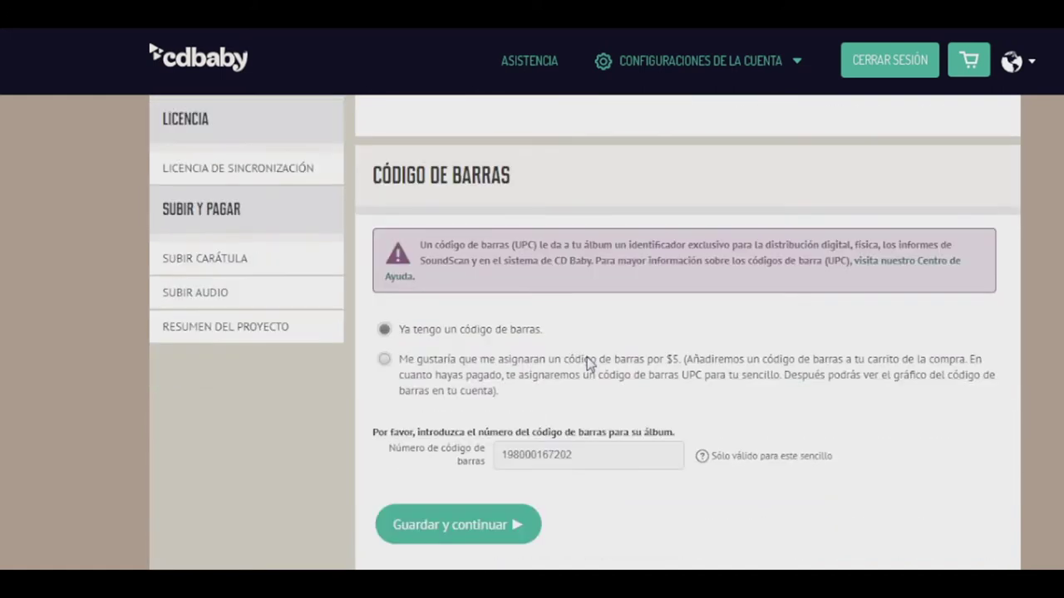
pyautogui.moveTo(586, 452); pyautogui.dragTo(499, 454)
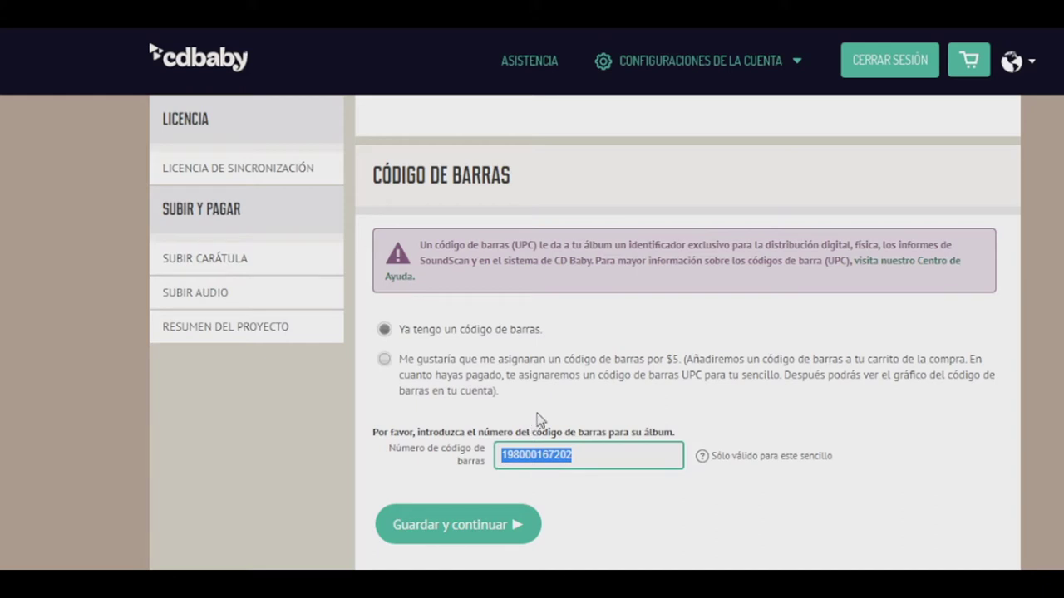
pyautogui.rightClick(567, 458)
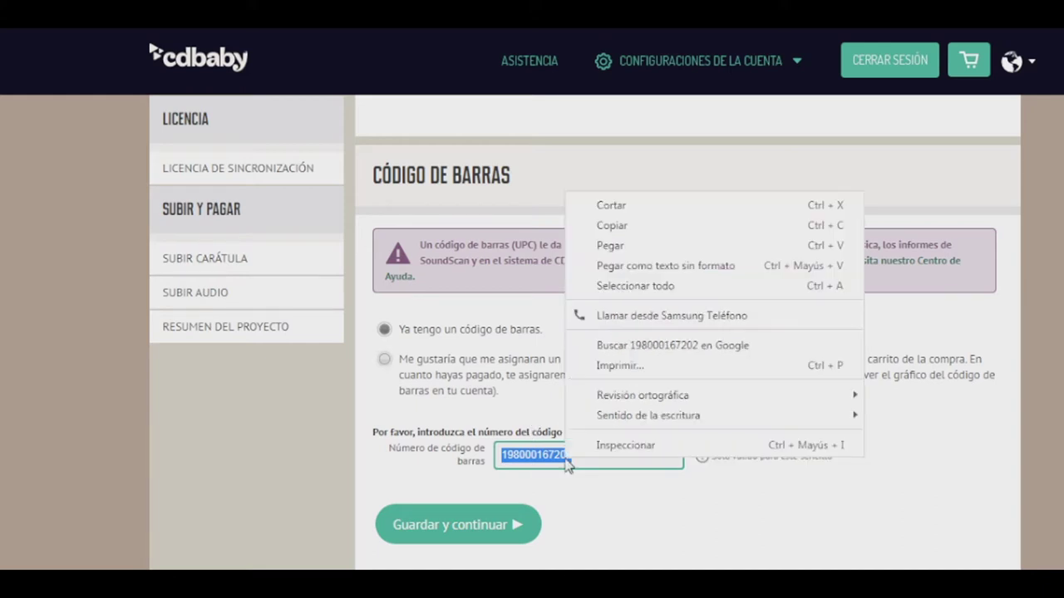
pyautogui.click(632, 227)
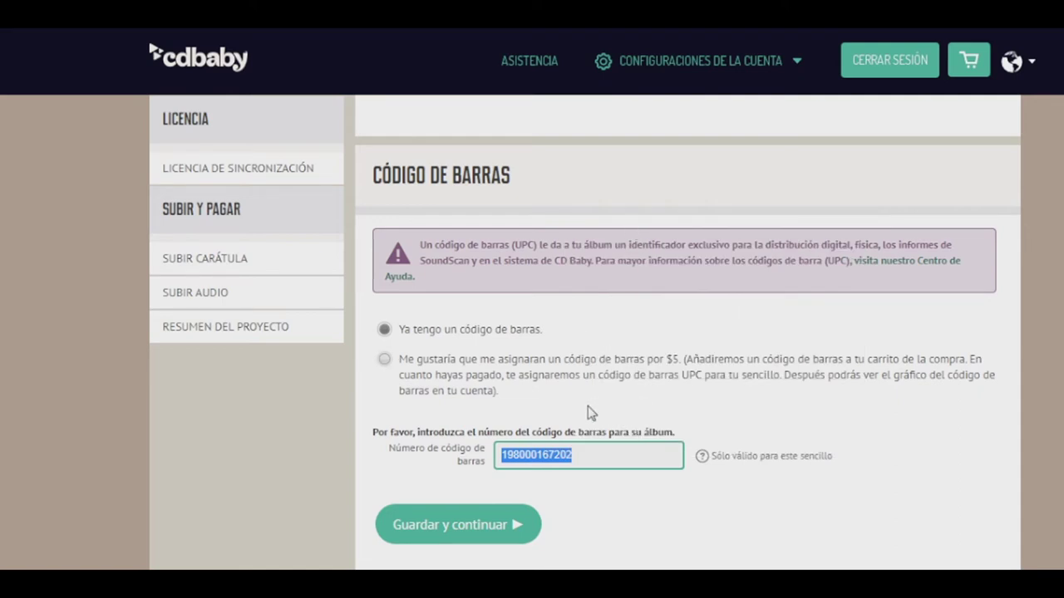
pyautogui.click(589, 412)
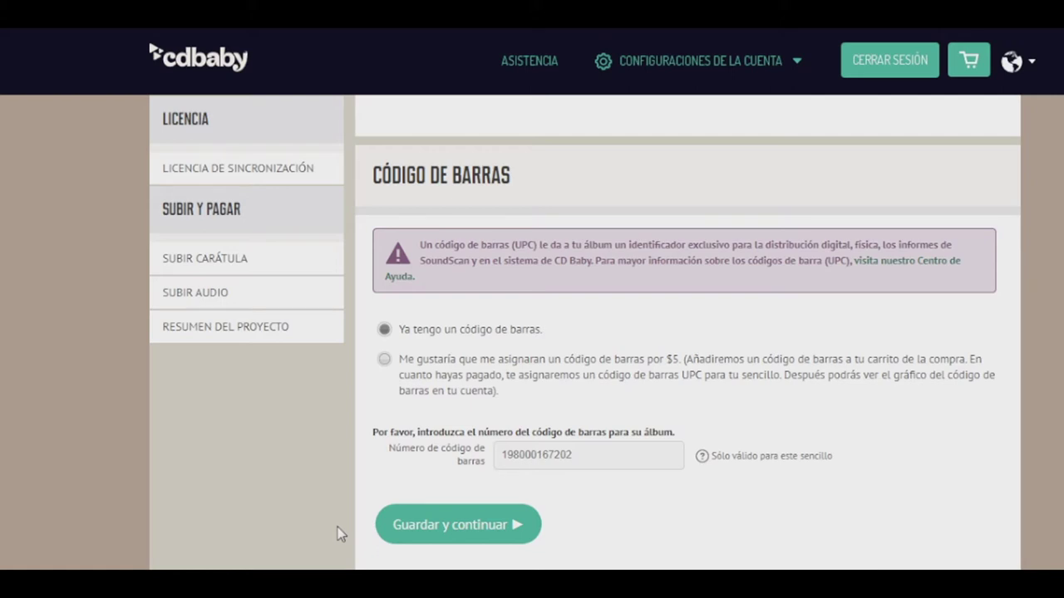
pyautogui.hotkey('alt', 'Tab')
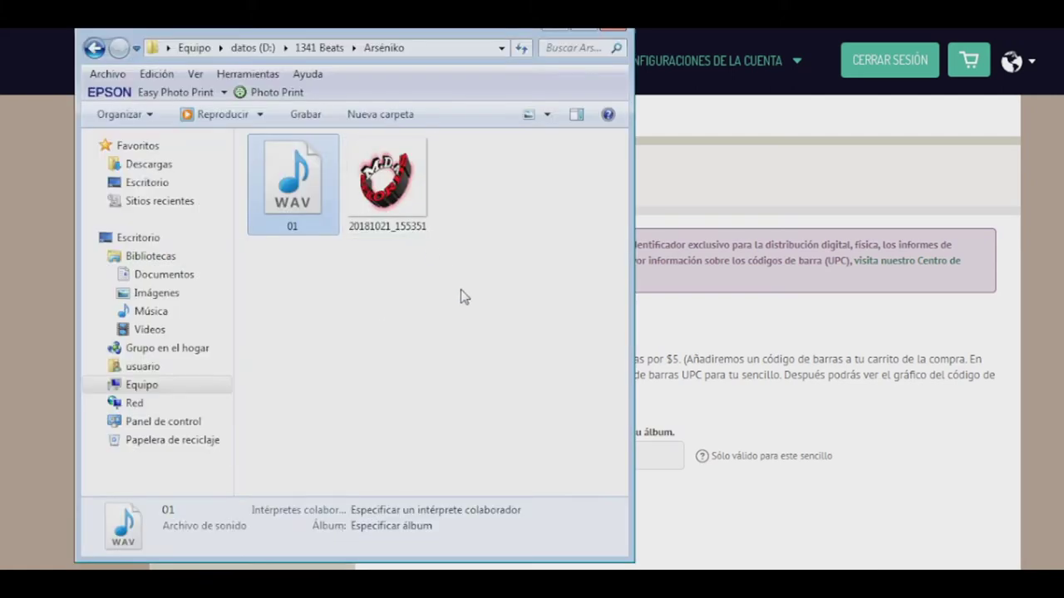
# Launch AudioShell's Tag Editor on 01.wav from the Arséniko folder
pyautogui.rightClick(301, 201)
pyautogui.moveTo(411, 245)
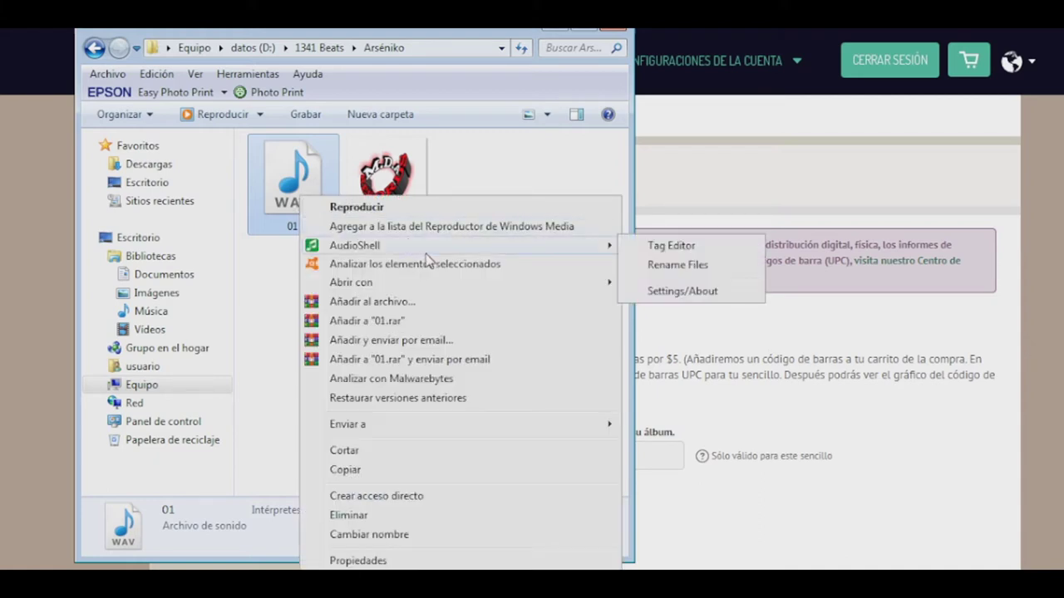
pyautogui.click(656, 251)
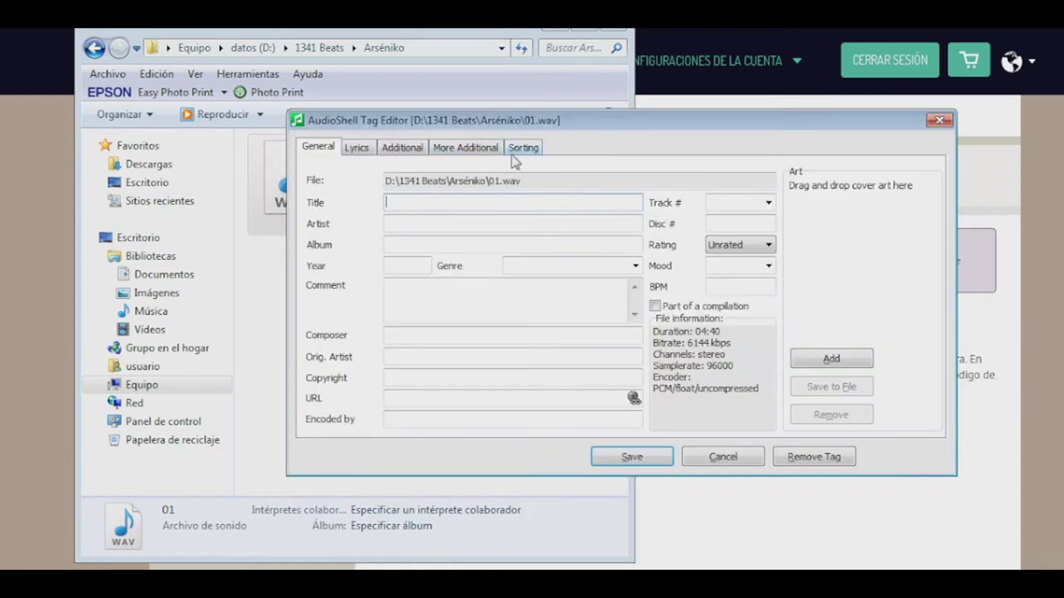
pyautogui.click(489, 150)
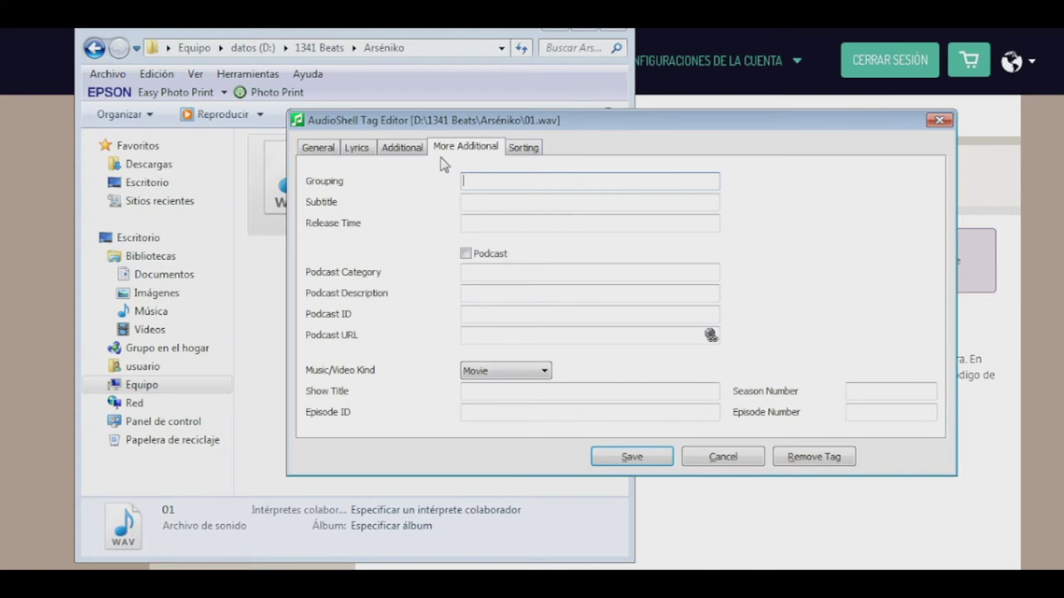
pyautogui.click(406, 148)
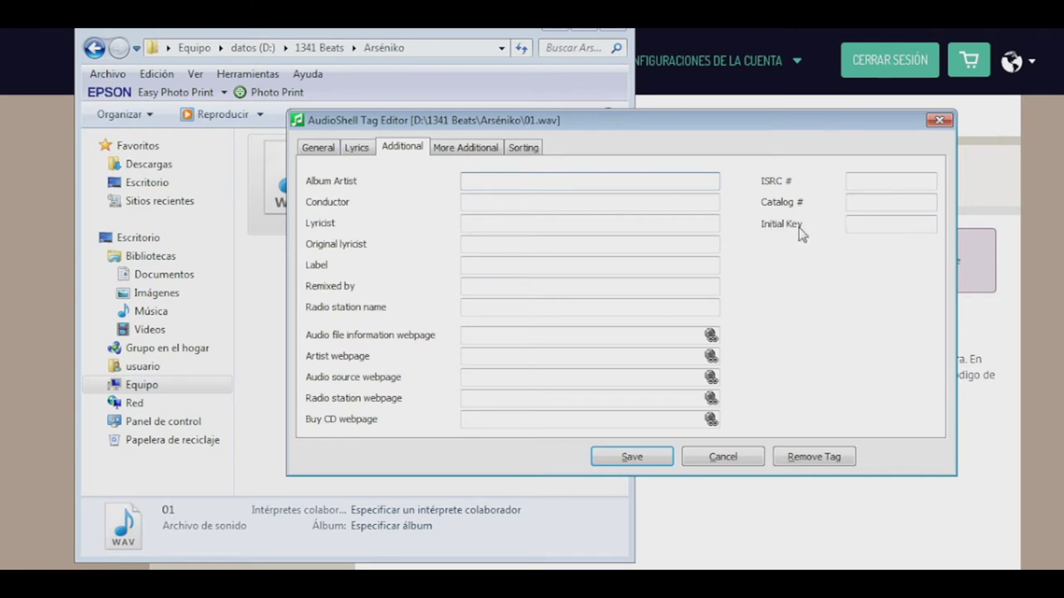
pyautogui.click(860, 222)
pyautogui.write('C')
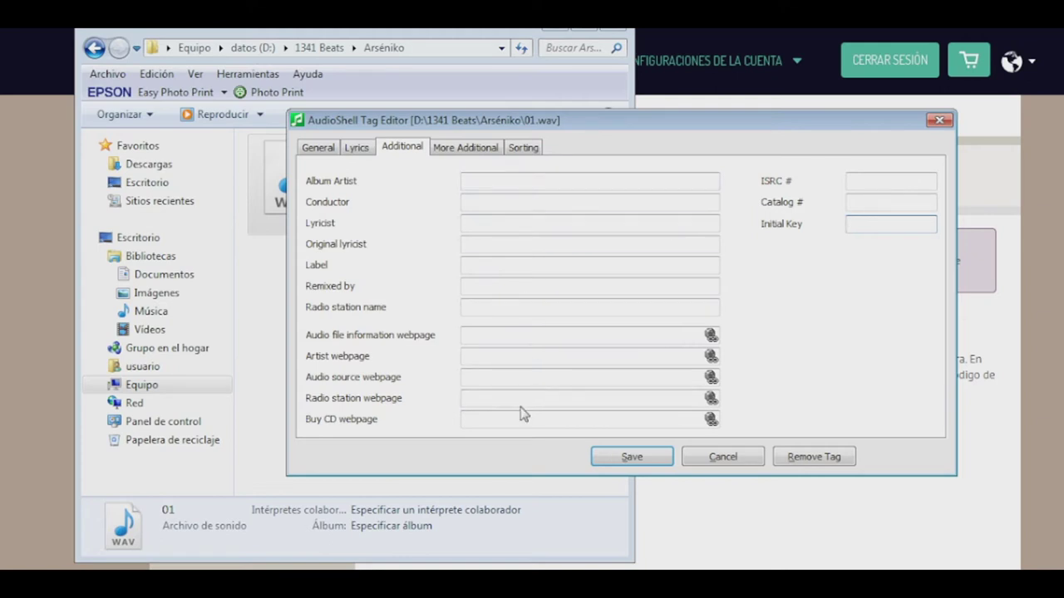
pyautogui.click(492, 419)
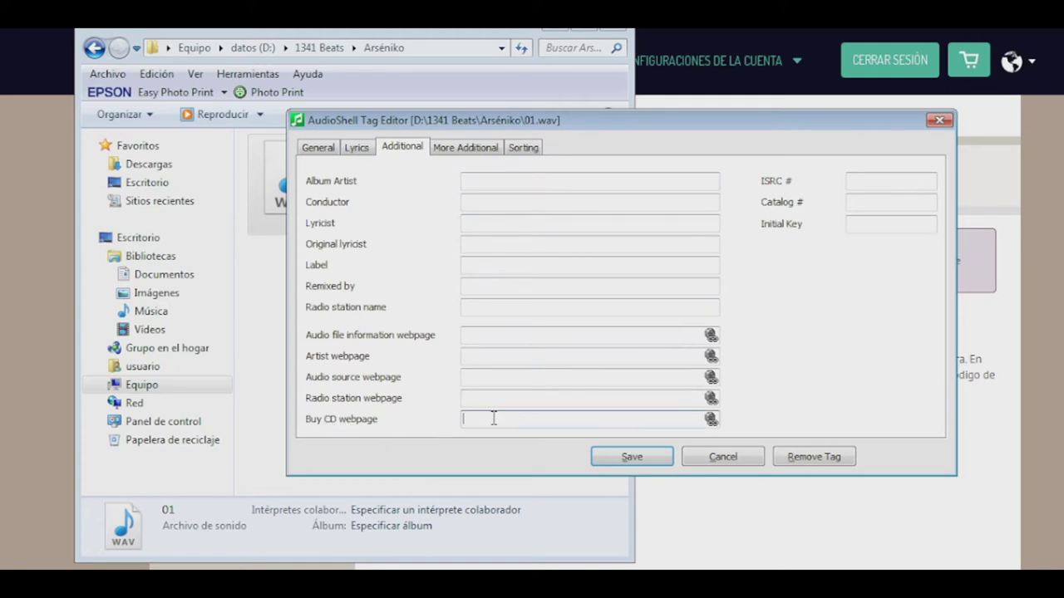
pyautogui.write('https://www.1341BEATS.com')
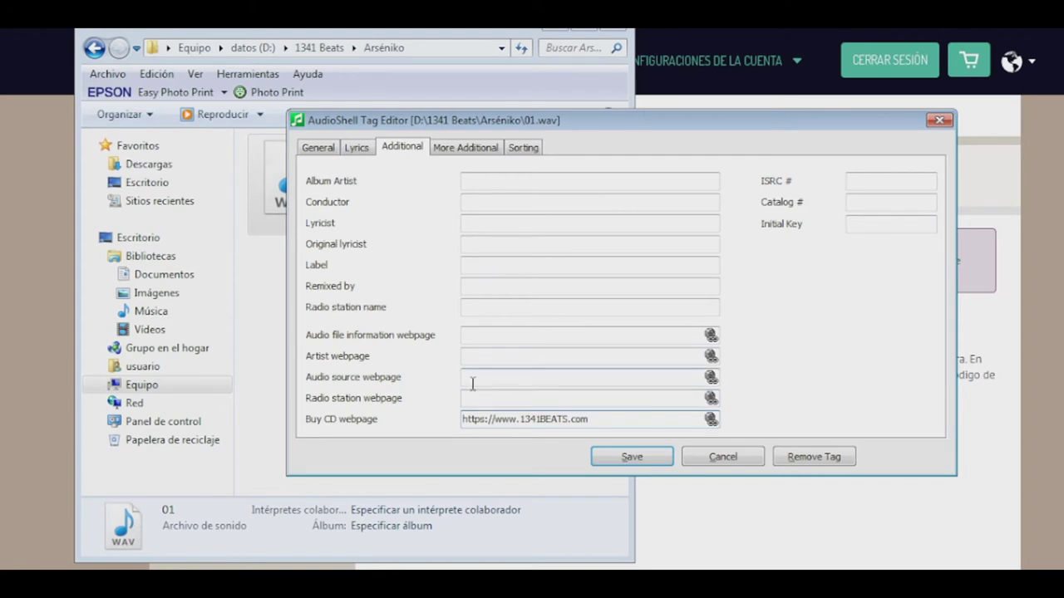
pyautogui.click(357, 148)
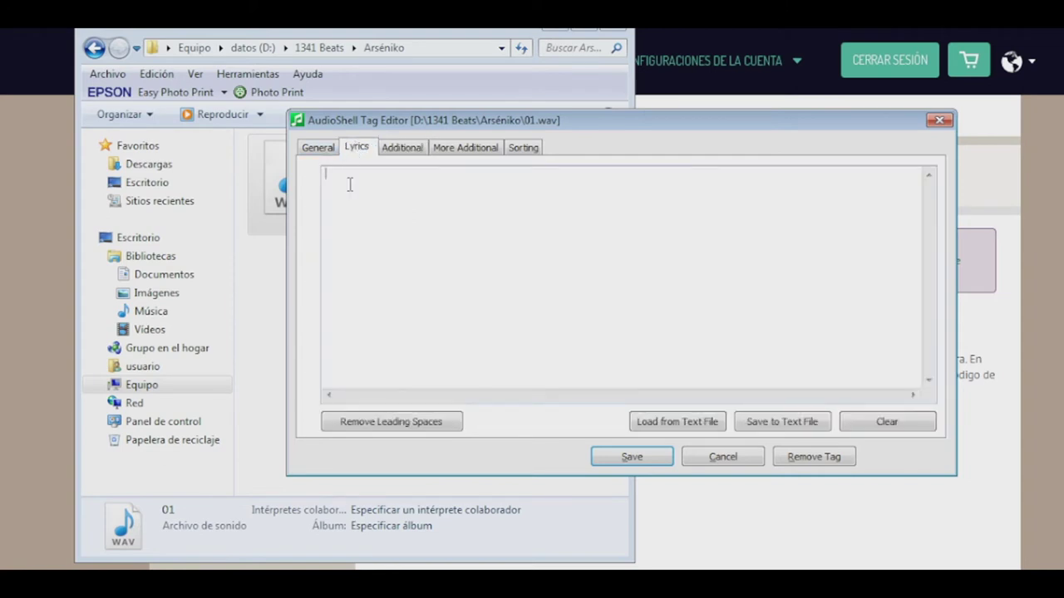
pyautogui.click(319, 147)
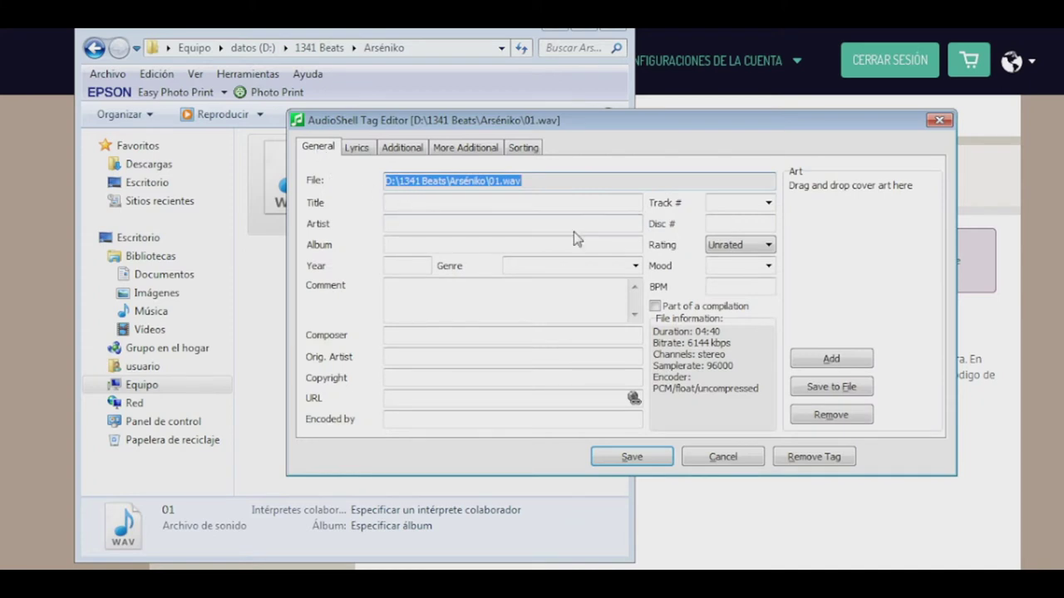
# Add the logo image 20181021_155351 as the track's cover art
pyautogui.click(861, 358)
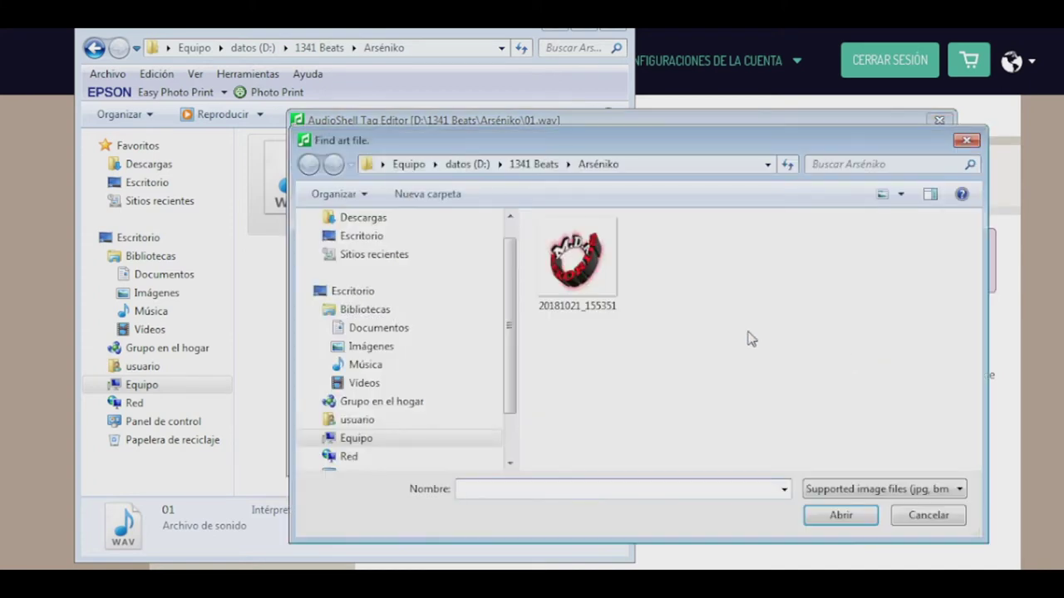
pyautogui.click(596, 274)
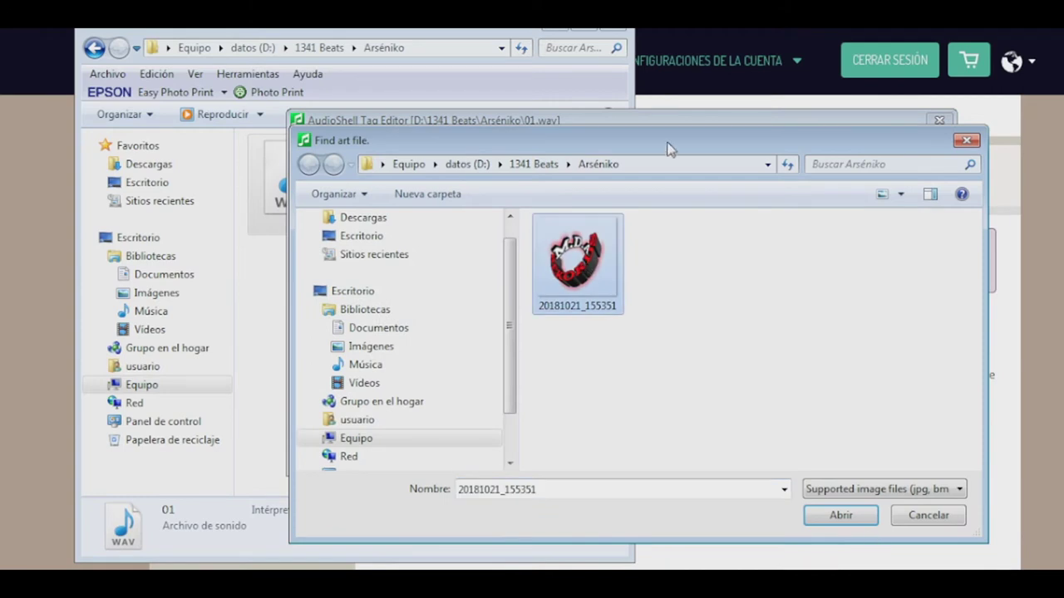
pyautogui.click(820, 516)
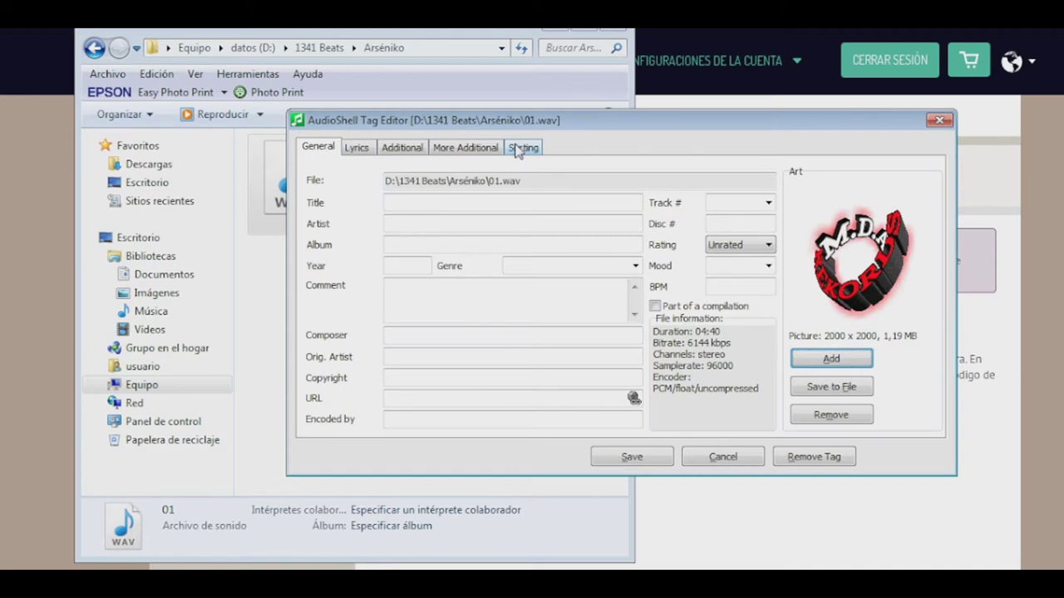
pyautogui.click(440, 398)
pyautogui.write('https')
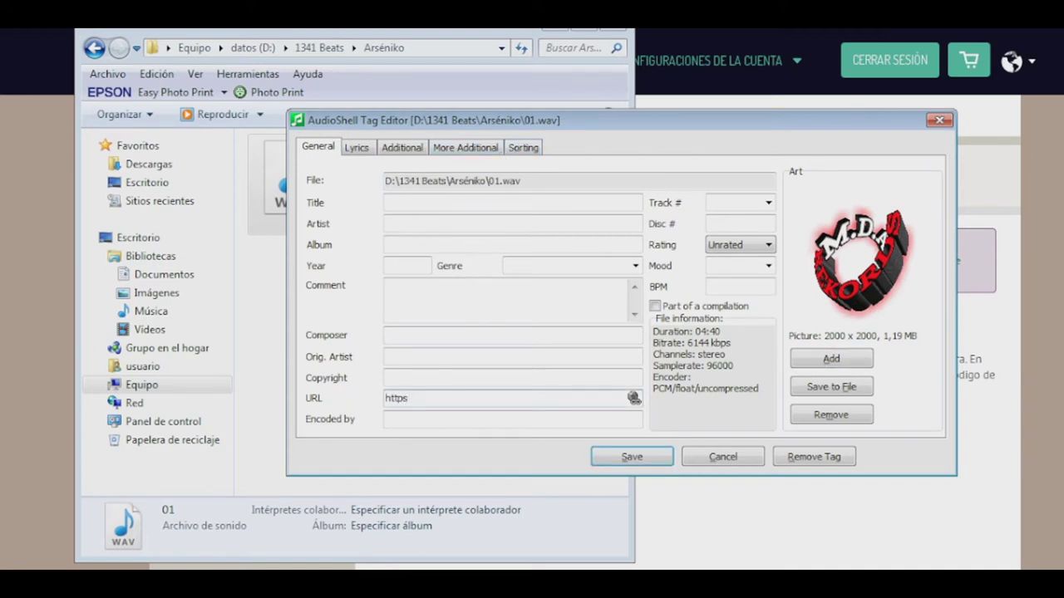
pyautogui.write('://www.MDAREKORDS.')
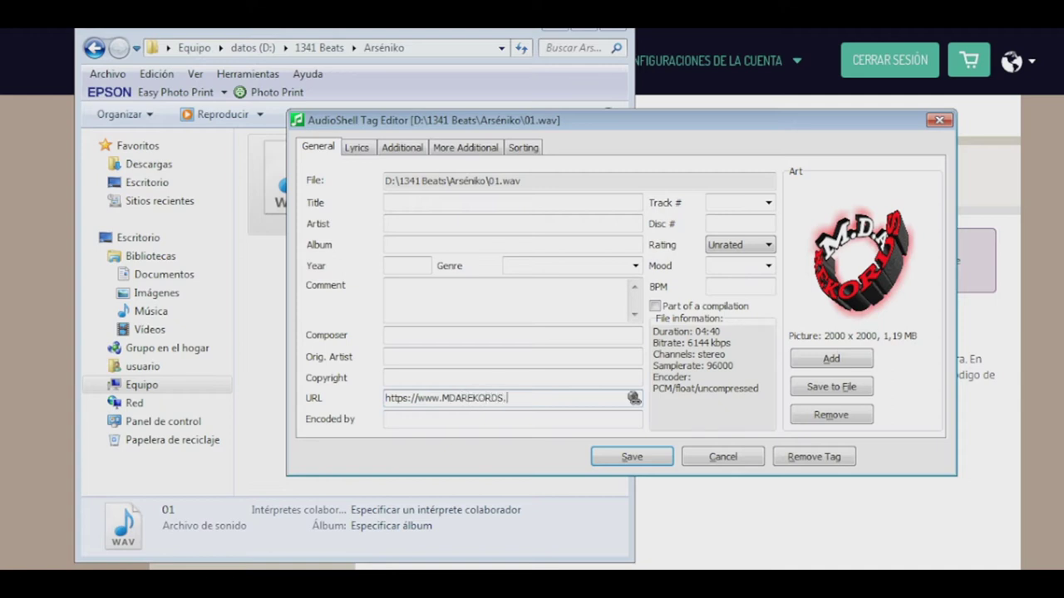
pyautogui.write('com/')
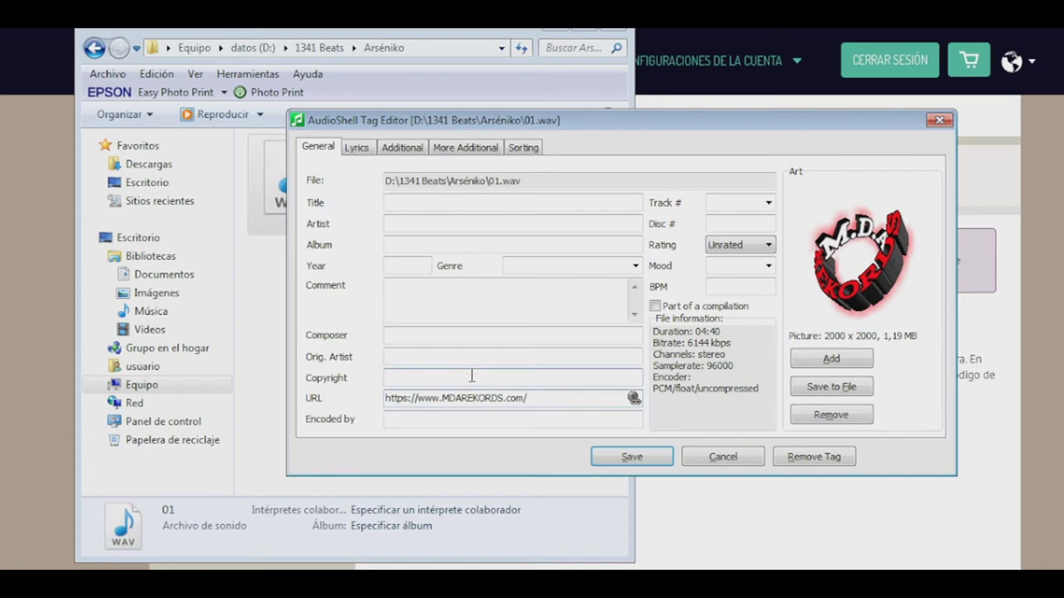
pyautogui.click(455, 336)
pyautogui.write('Kabster')
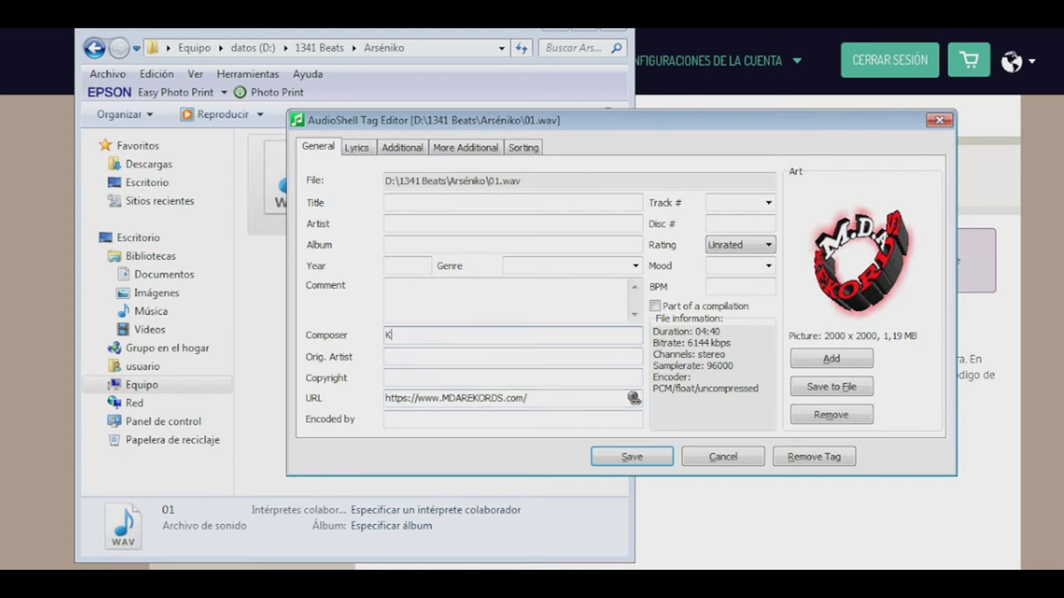
pyautogui.click(387, 357)
pyautogui.write('Kabster')
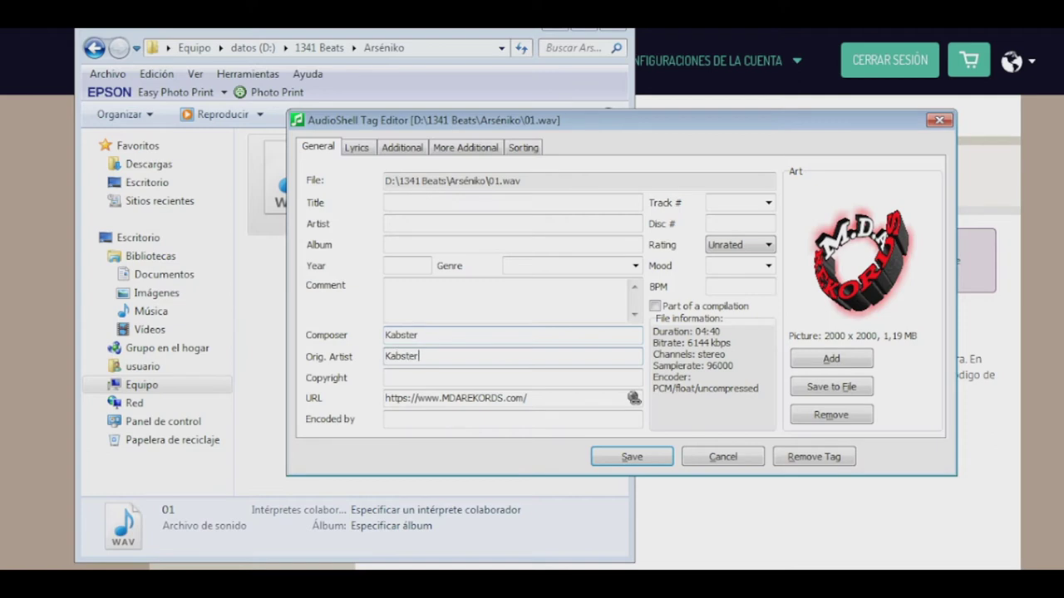
pyautogui.click(388, 377)
pyautogui.write('MDA ')
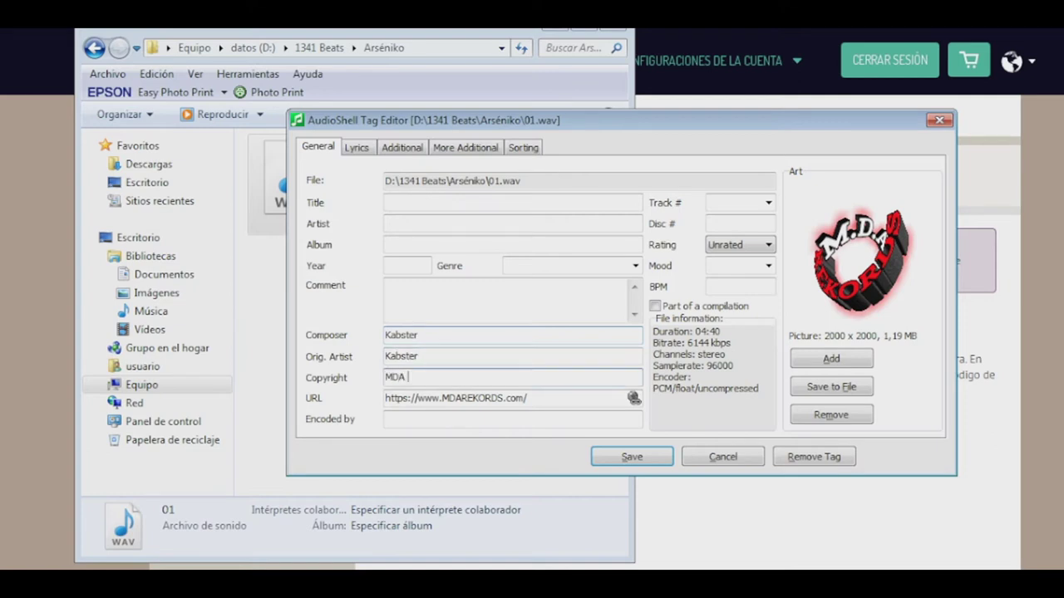
pyautogui.write('inc | Sismo inc')
# Tag Title Arséniko, Artist Kabster, Album 0%, Year 2021 and Genre Rap
pyautogui.click(395, 203)
pyautogui.write('Arséniko')
pyautogui.click(386, 223)
pyautogui.write('Kabster')
pyautogui.press('Tab')
pyautogui.write('0%')
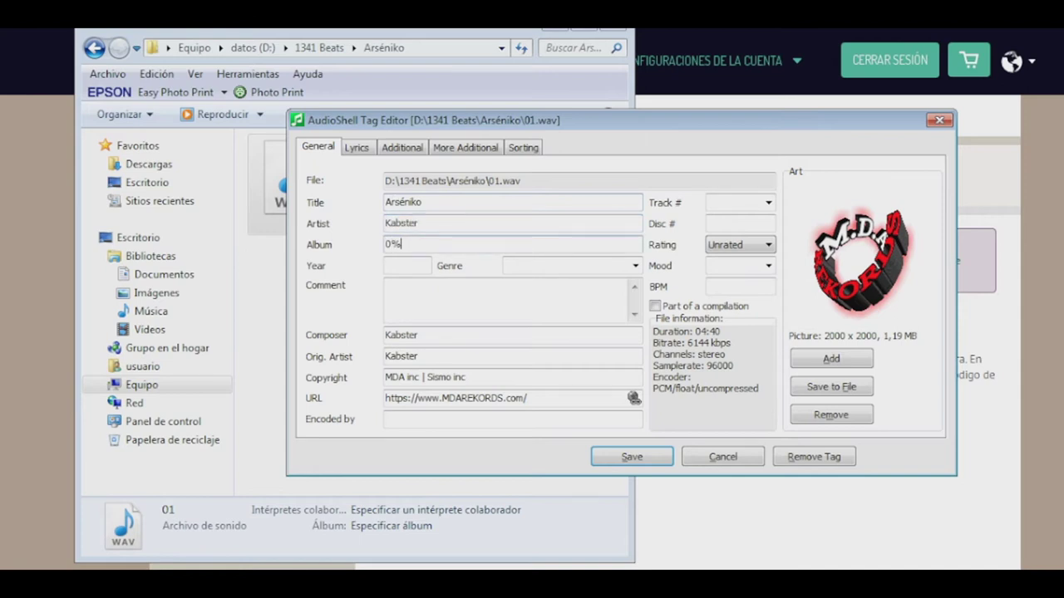
pyautogui.click(407, 265)
pyautogui.write('2021')
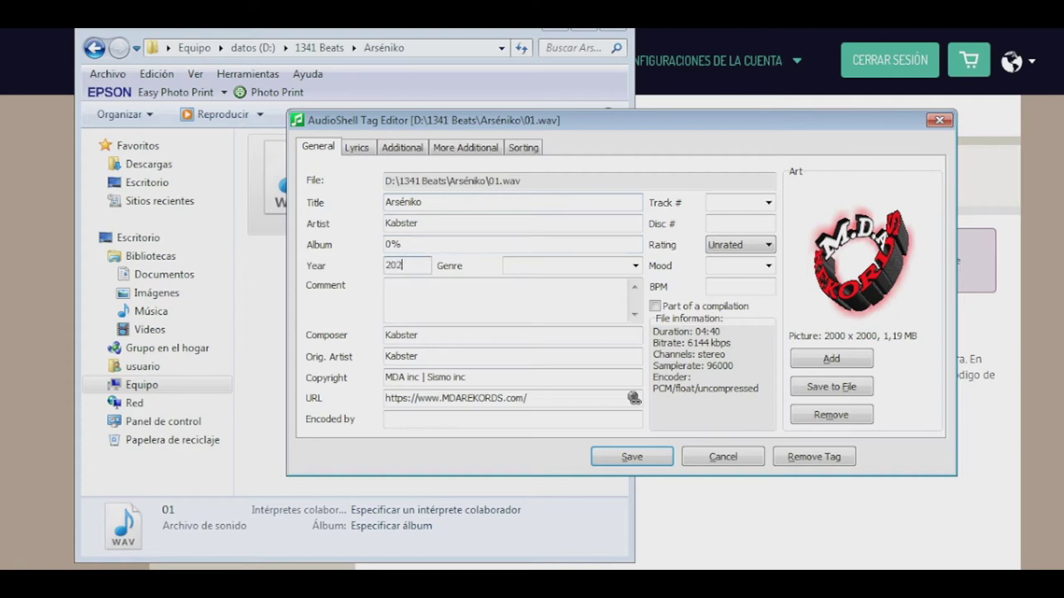
pyautogui.click(570, 265)
pyautogui.write('Rap')
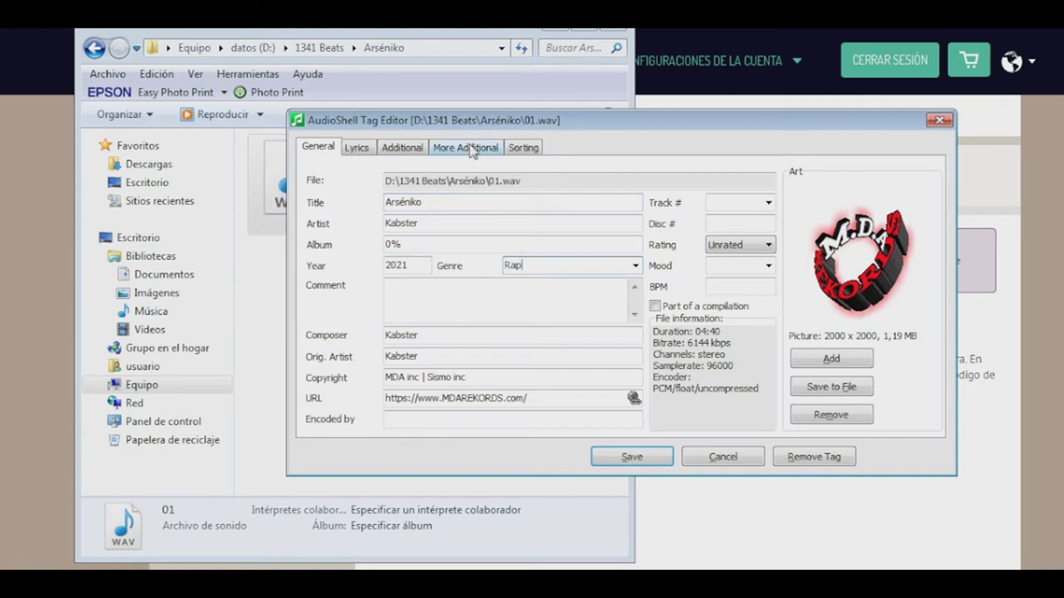
pyautogui.click(634, 265)
pyautogui.moveTo(635, 335); pyautogui.dragTo(634, 287)
pyautogui.click(315, 316)
# Add a two-line comment 'All Rights Reserved 2021' plus a non-exclusive licence note, and track number 001
pyautogui.click(468, 292)
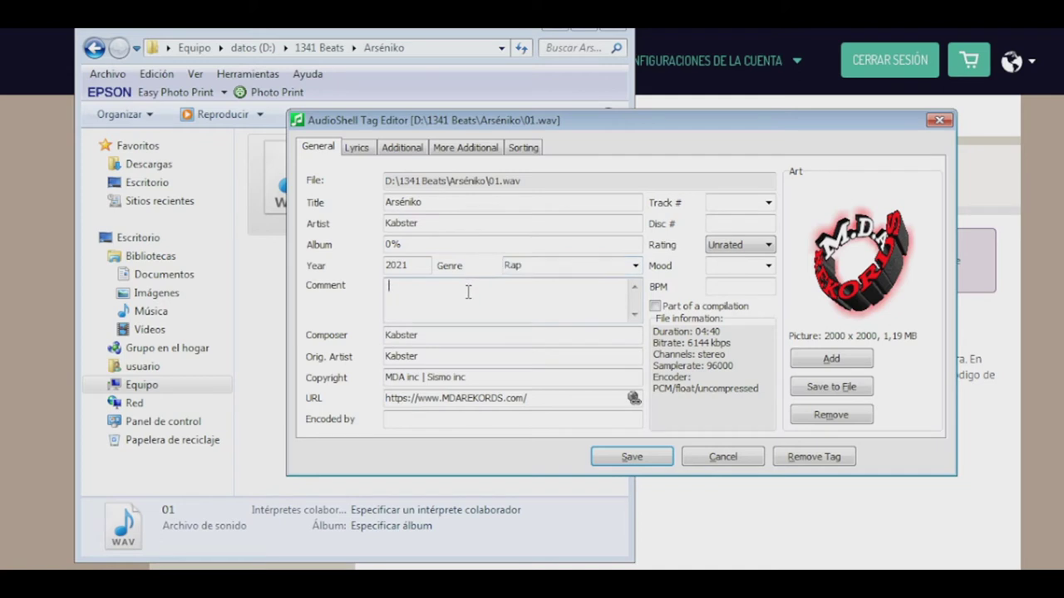
pyautogui.write('All Rights Reserved 2021')
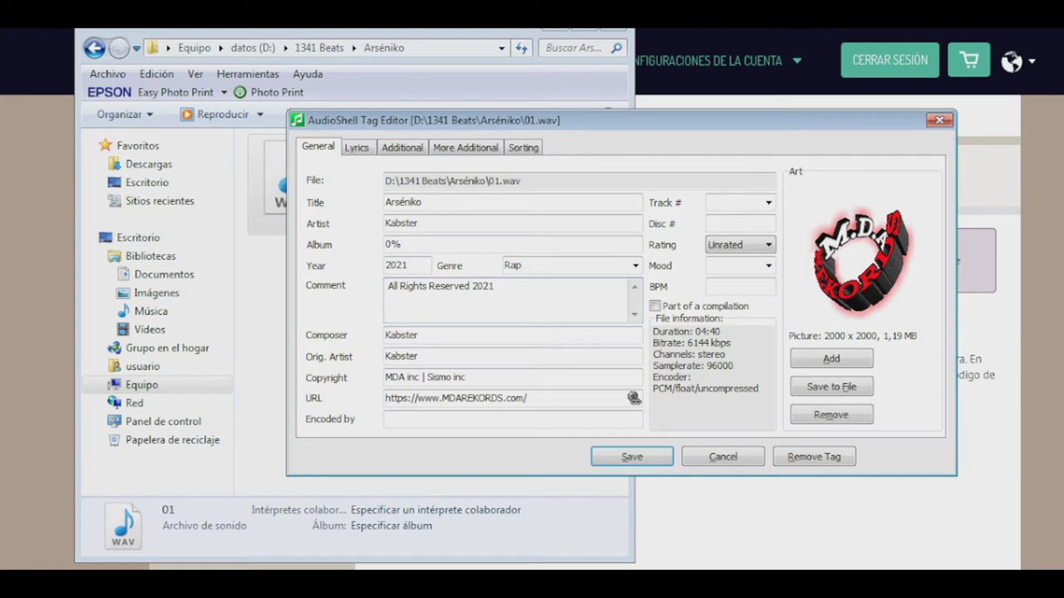
pyautogui.press('Return')
pyautogui.write('Instrumental para uso li')
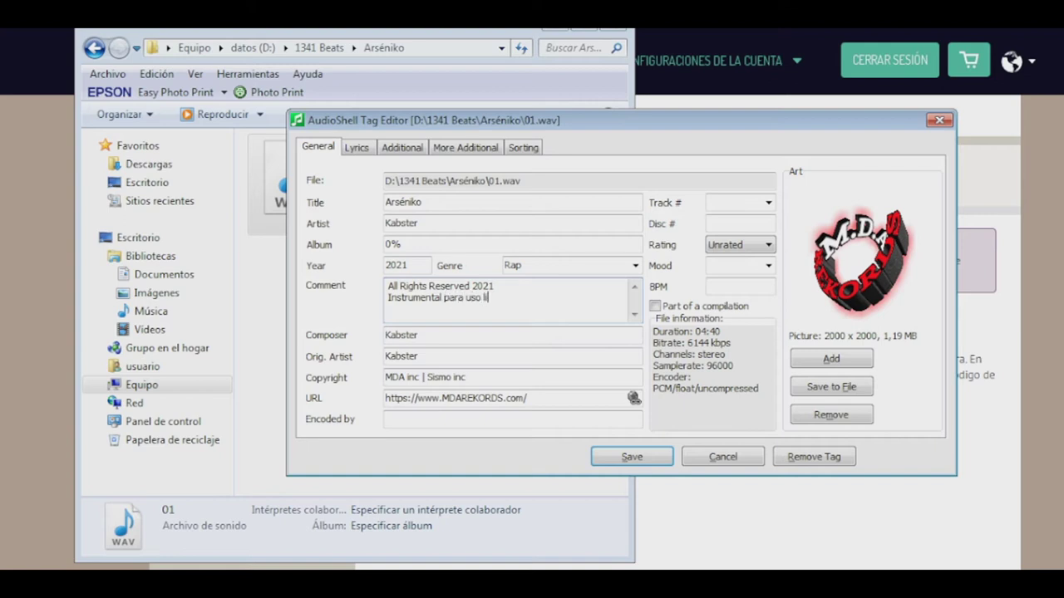
pyautogui.press('BackSpace')
pyautogui.press('BackSpace')
pyautogui.press('BackSpace')
pyautogui.press('BackSpace')
pyautogui.press('BackSpace')
pyautogui.press('BackSpace')
pyautogui.write('licencia de uso NO exclusivo')
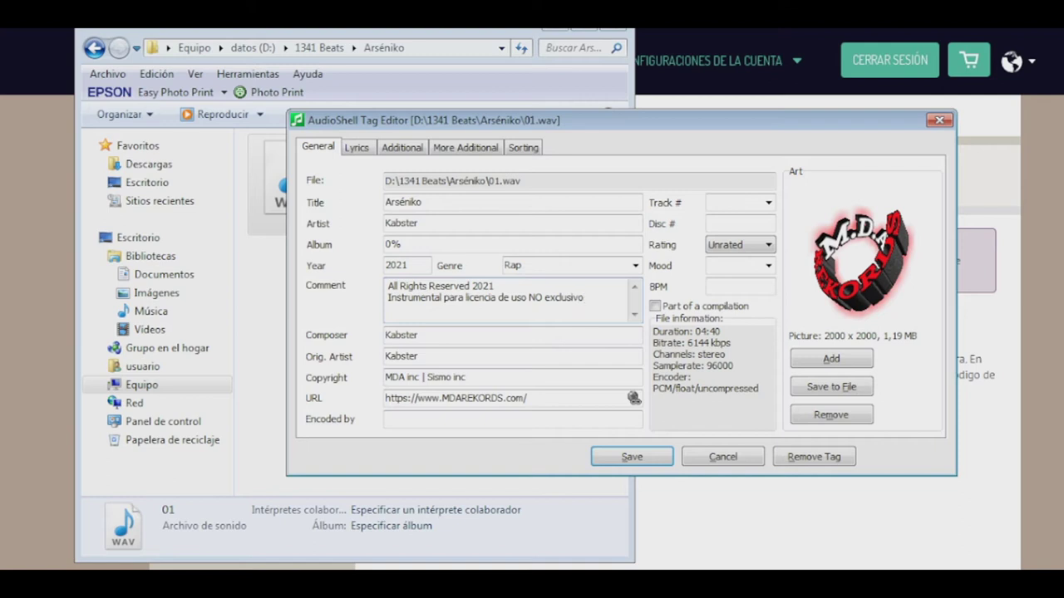
pyautogui.click(735, 202)
pyautogui.write('001')
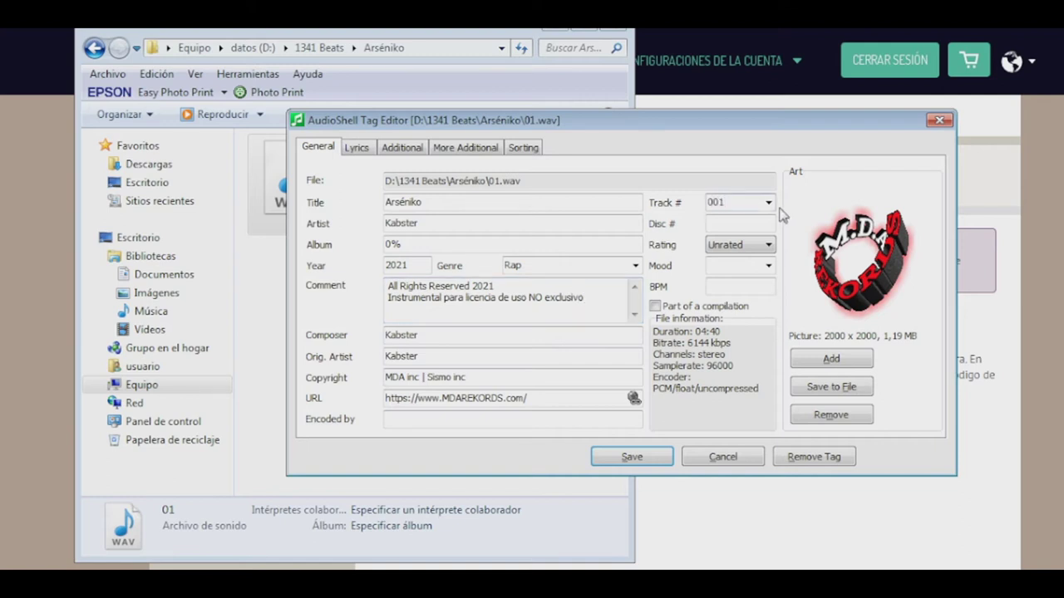
# Enter disc number 01 and give the track a 5 Stars rating
pyautogui.click(752, 223)
pyautogui.write('01')
pyautogui.click(751, 244)
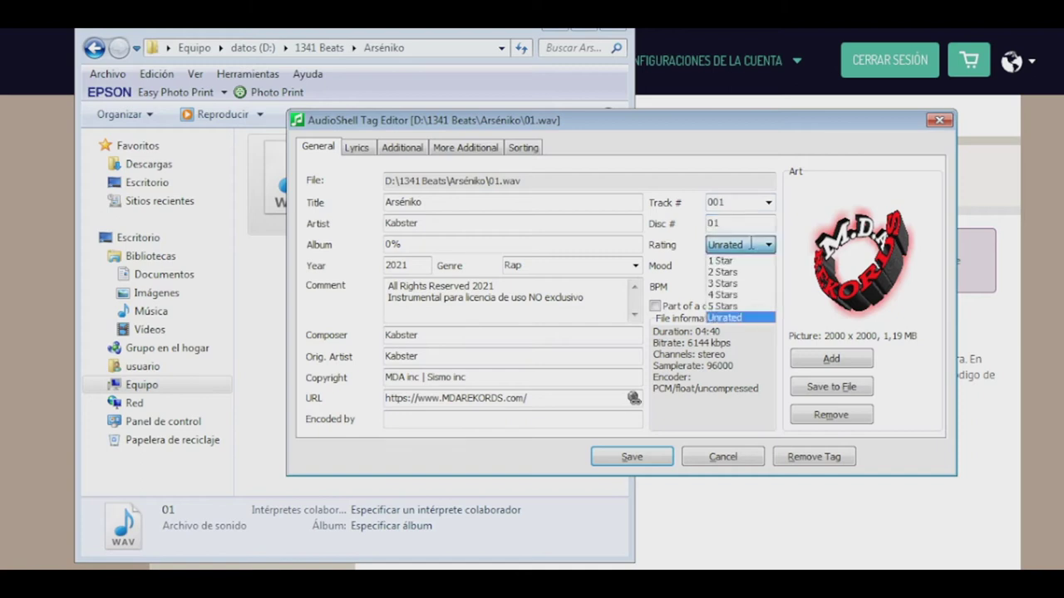
pyautogui.click(723, 306)
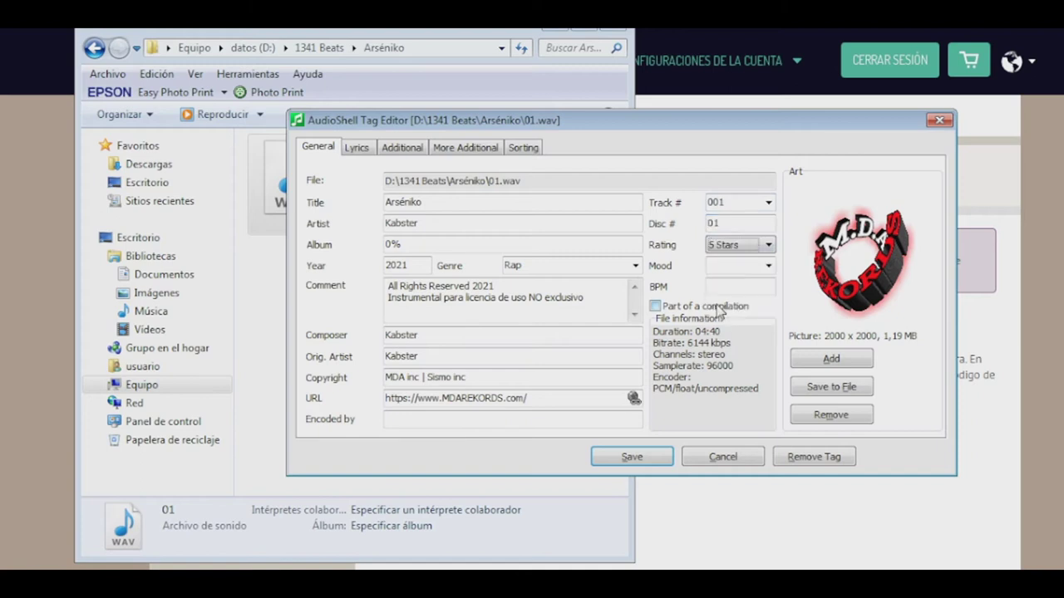
# Set the track's mood to Angry
pyautogui.click(767, 266)
pyautogui.press('Down')
pyautogui.moveTo(768, 305); pyautogui.dragTo(767, 333)
pyautogui.scroll(2, 768, 332)
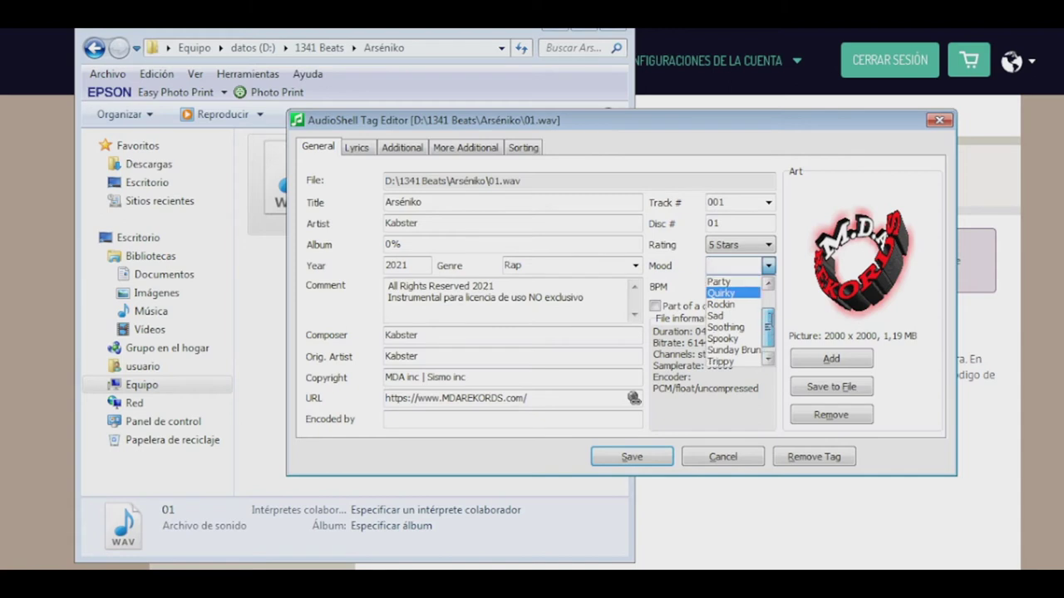
pyautogui.moveTo(768, 309); pyautogui.dragTo(768, 329)
pyautogui.scroll(2, 767, 327)
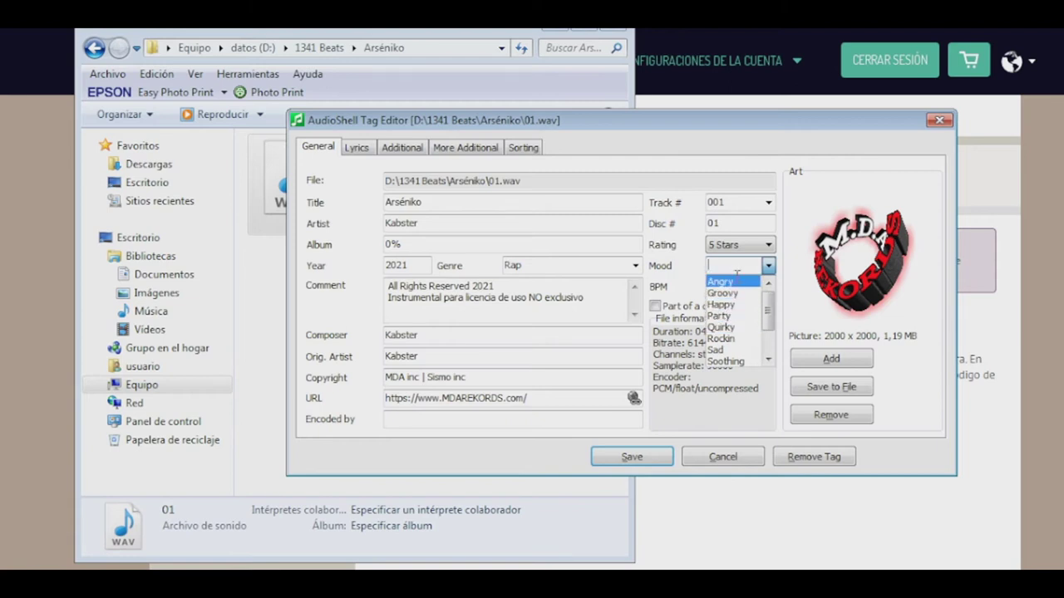
pyautogui.click(737, 282)
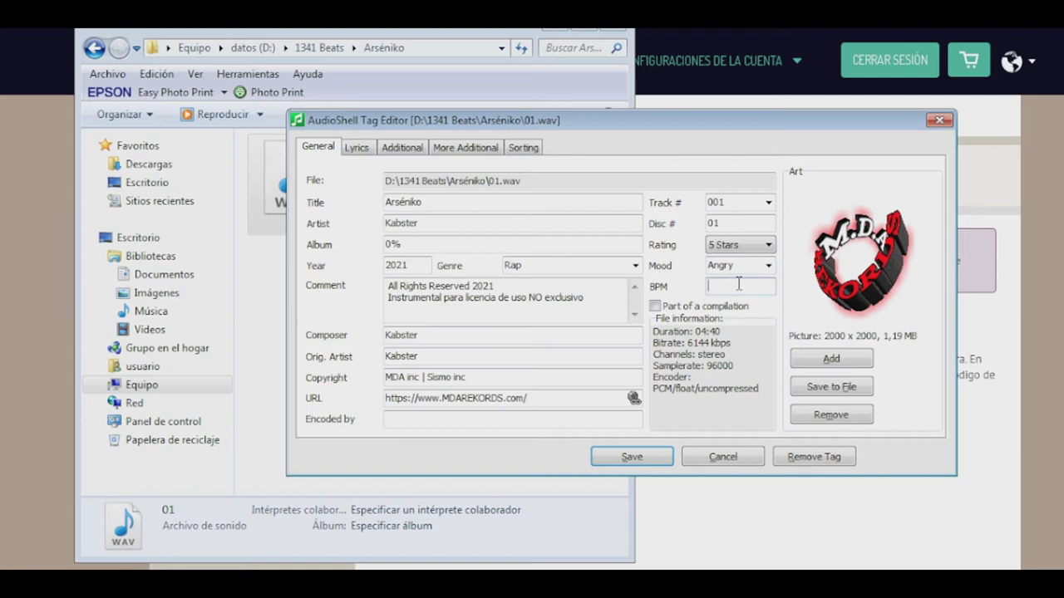
# Enter 95 BPM, flag the track as part of a compilation, and view the Lyrics page
pyautogui.write('95')
pyautogui.click(657, 309)
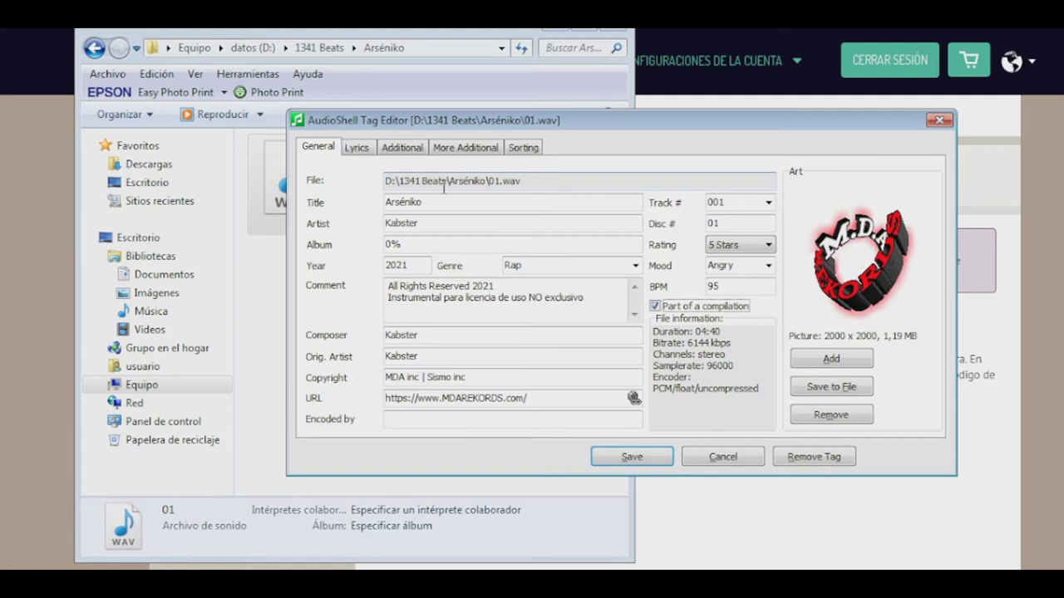
pyautogui.click(364, 148)
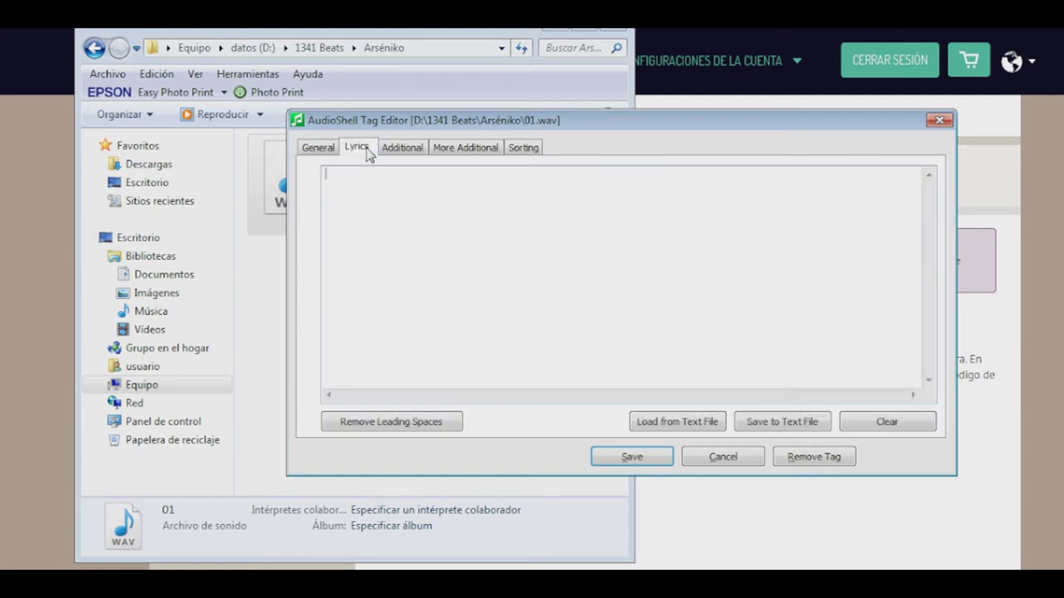
# On the additional tags page, enter Kabister, the conductor's name, and lyricist Kabster
pyautogui.click(402, 150)
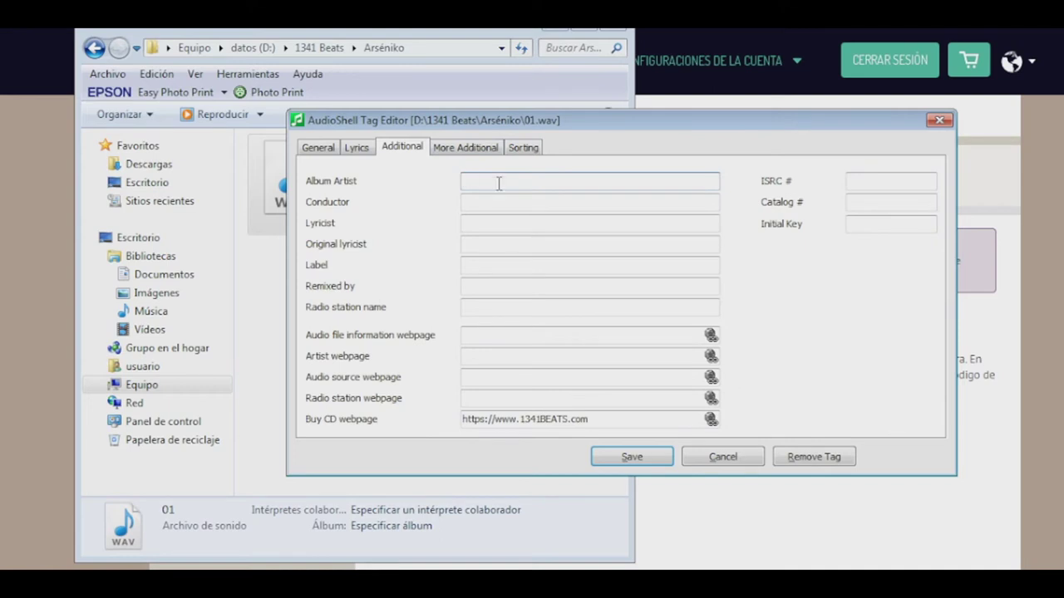
pyautogui.write('Kabister')
pyautogui.press('Tab')
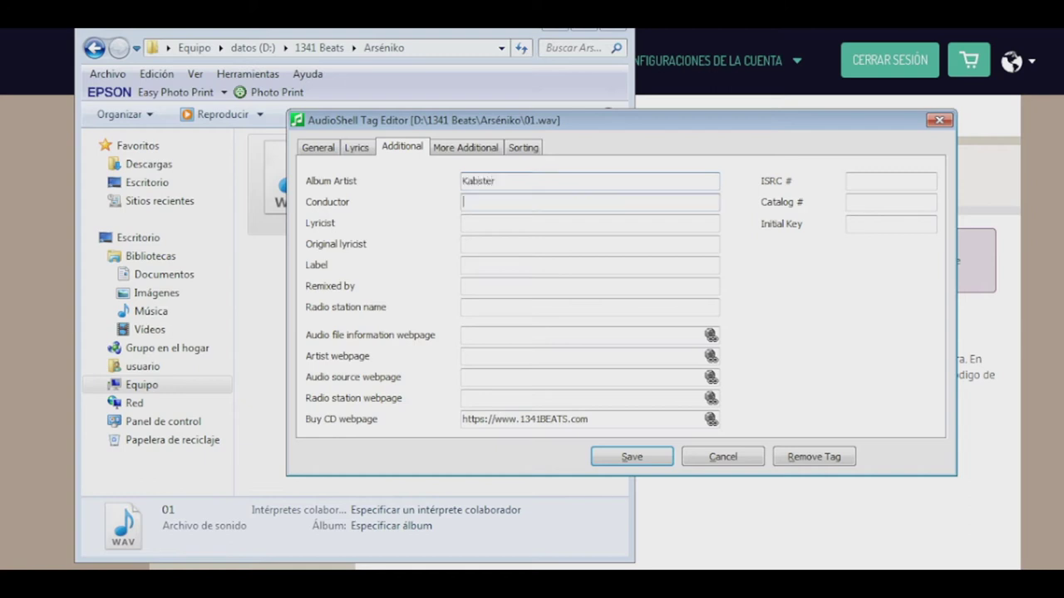
pyautogui.press('Tab')
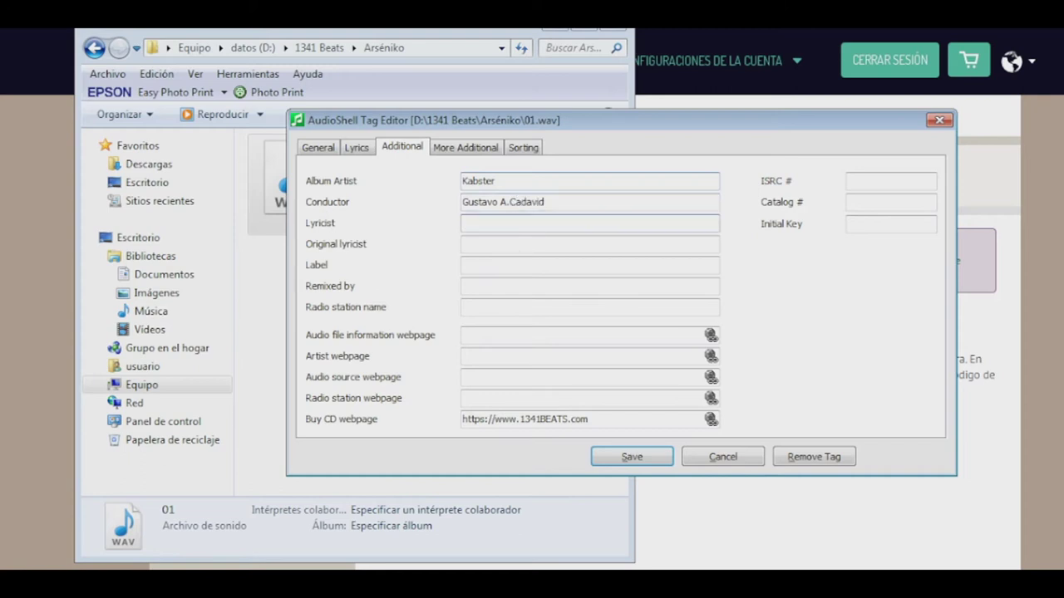
pyautogui.write('Kabster')
pyautogui.press('Tab')
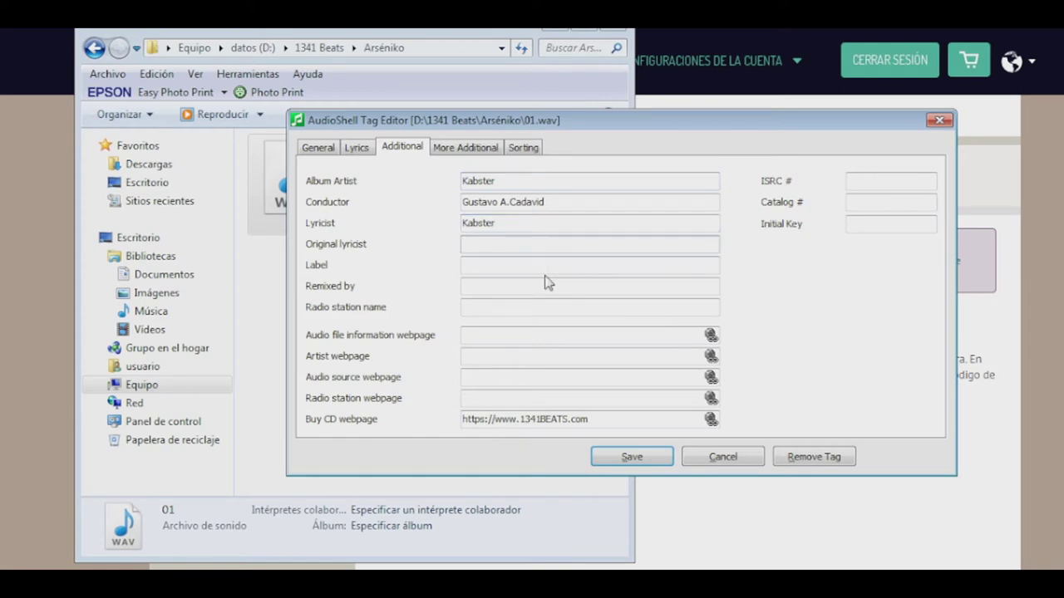
# Review the More Additional and Sorting tag pages and save the tags to 01.wav
pyautogui.click(473, 149)
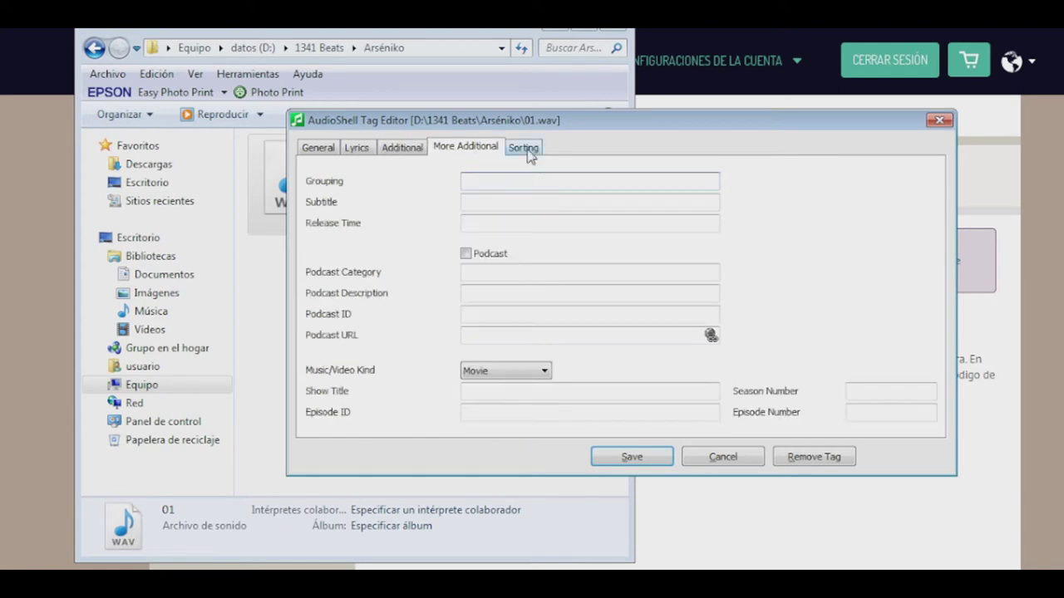
pyautogui.click(527, 150)
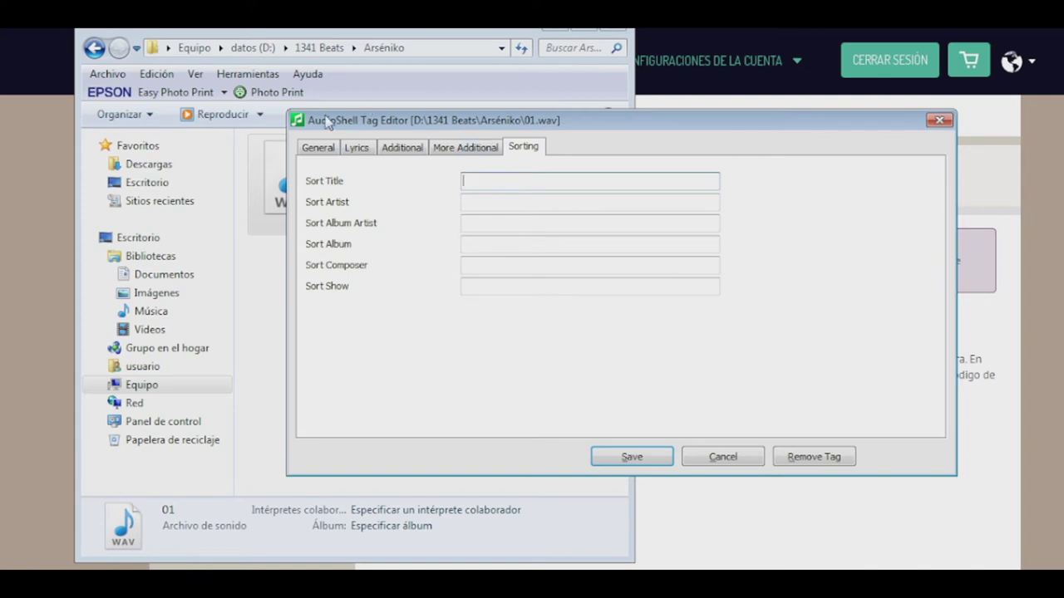
pyautogui.click(599, 459)
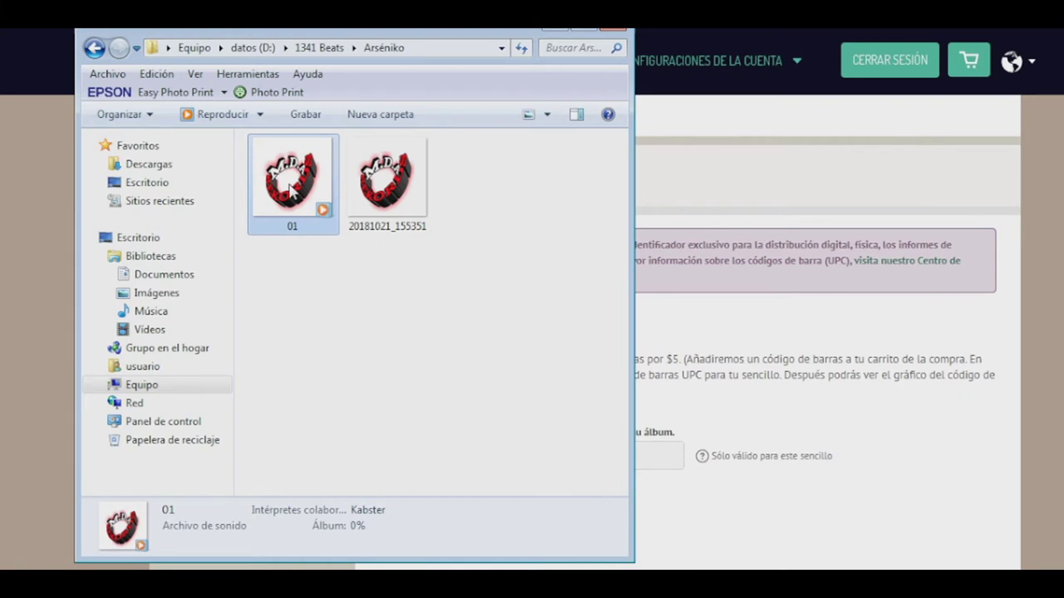
pyautogui.doubleClick(290, 188)
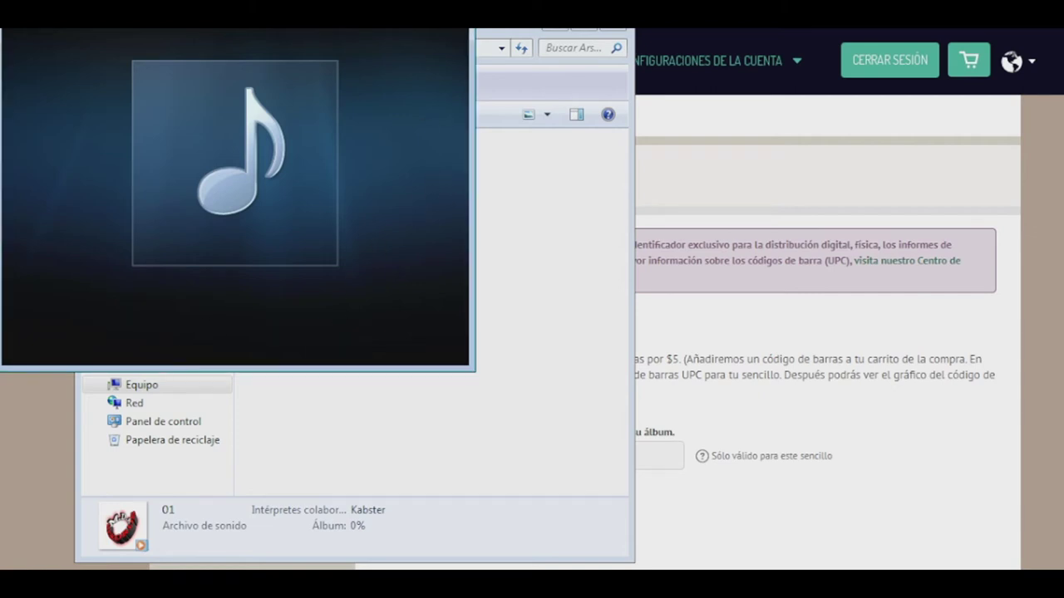
pyautogui.hotkey('alt', 'F4')
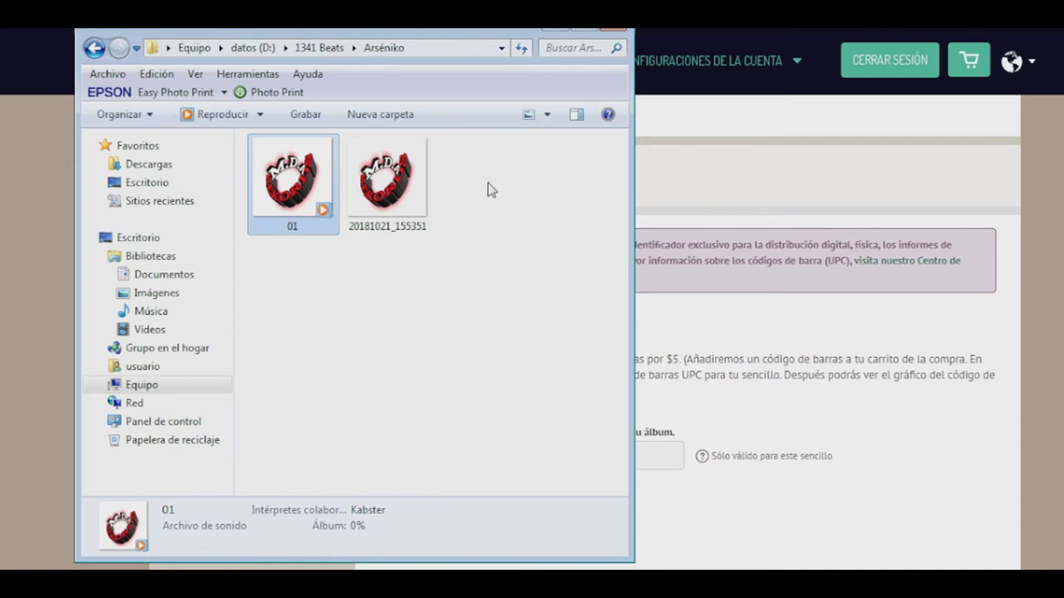
pyautogui.click(489, 187)
pyautogui.click(426, 184)
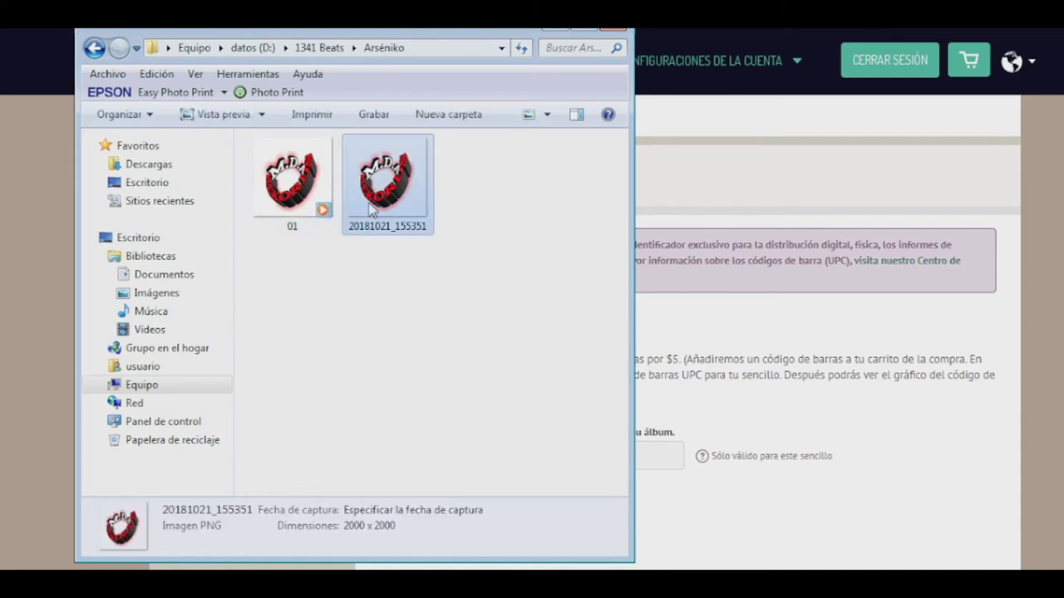
pyautogui.rightClick(369, 205)
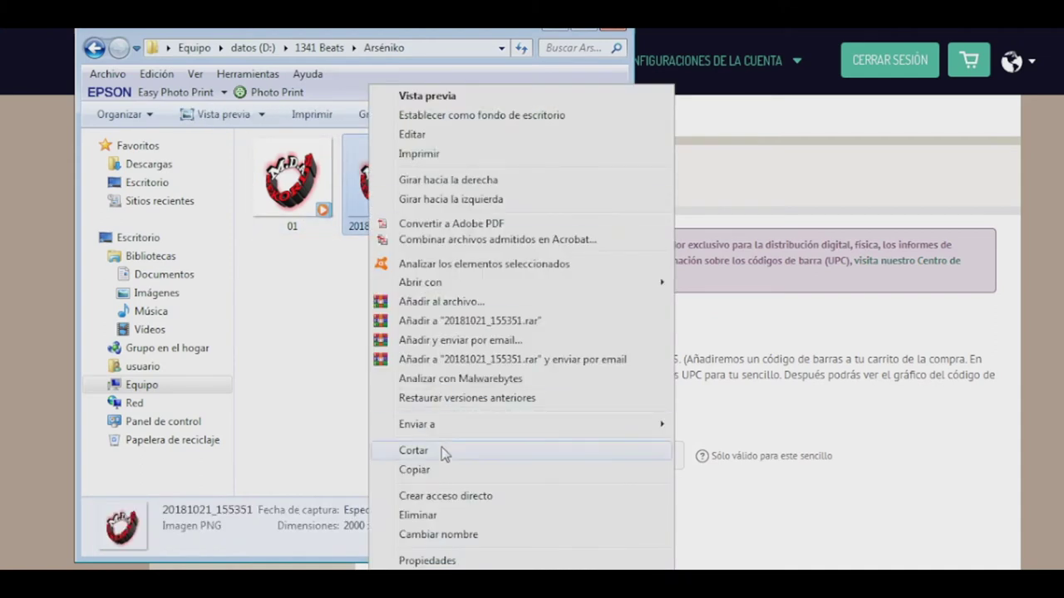
pyautogui.click(282, 320)
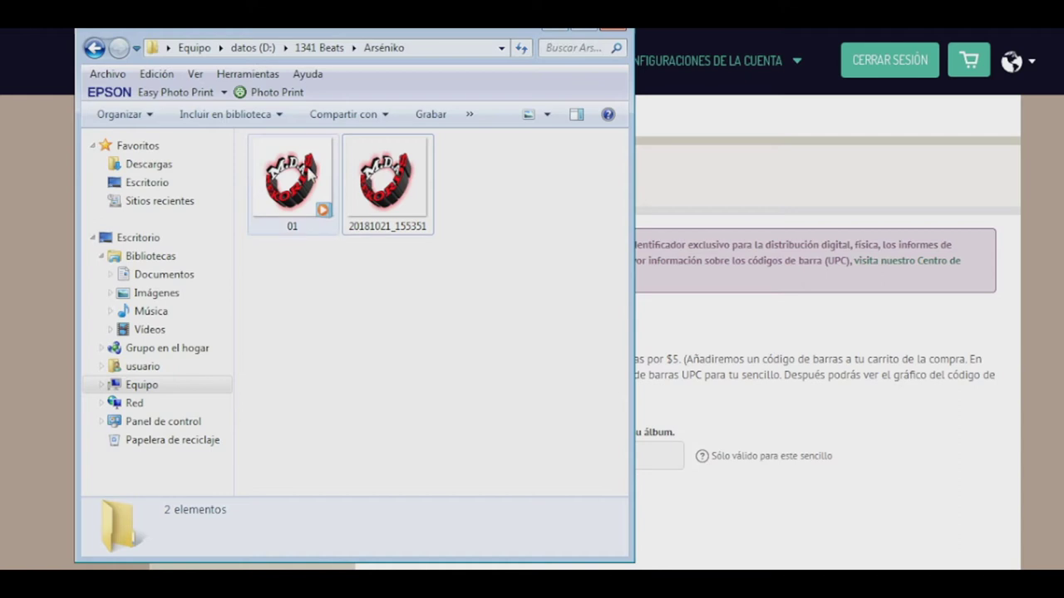
pyautogui.rightClick(305, 179)
pyautogui.moveTo(342, 225)
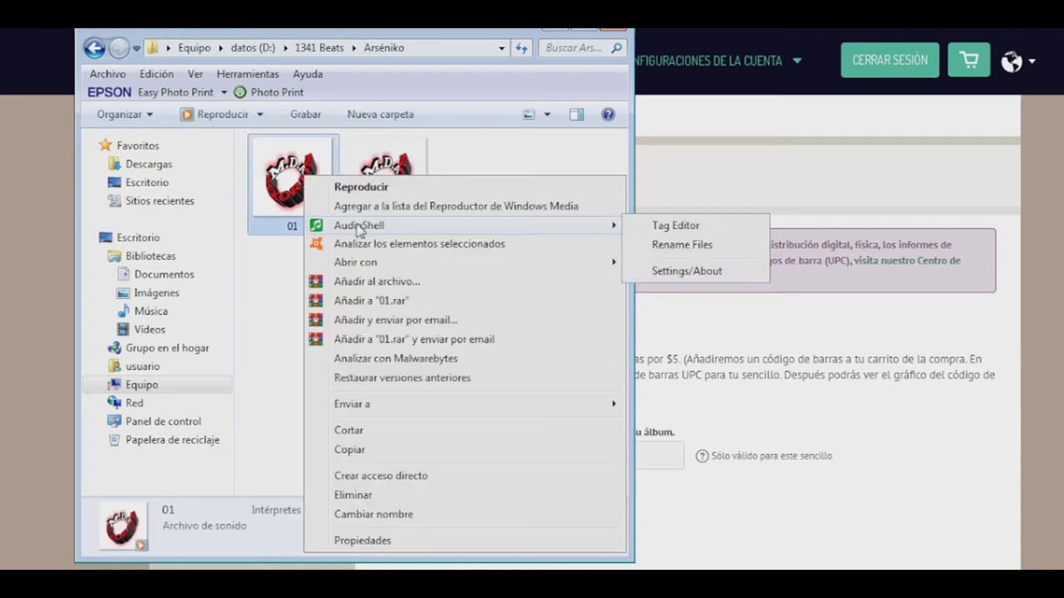
pyautogui.click(739, 226)
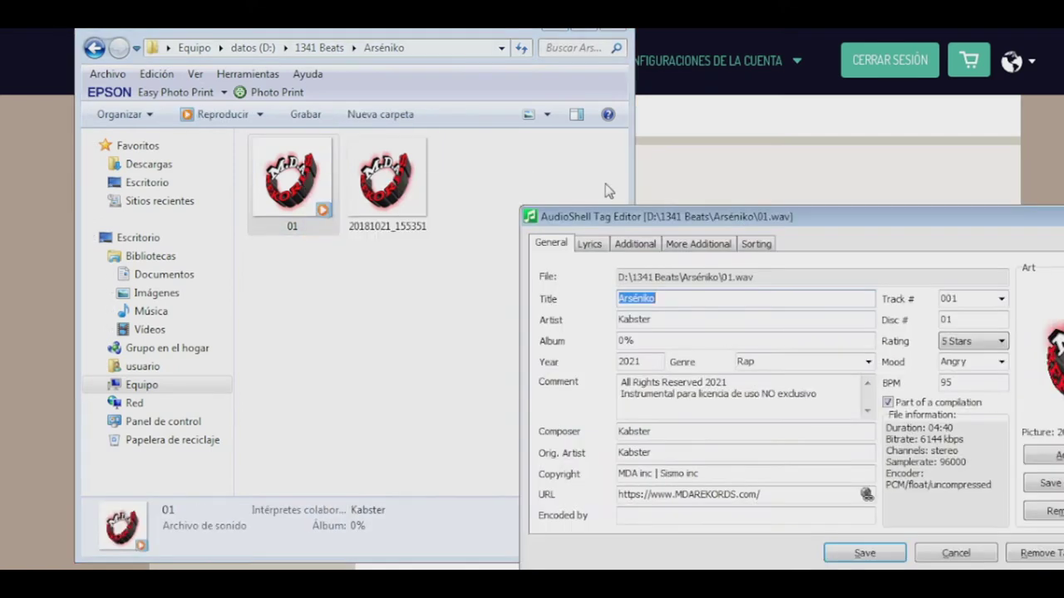
pyautogui.click(649, 248)
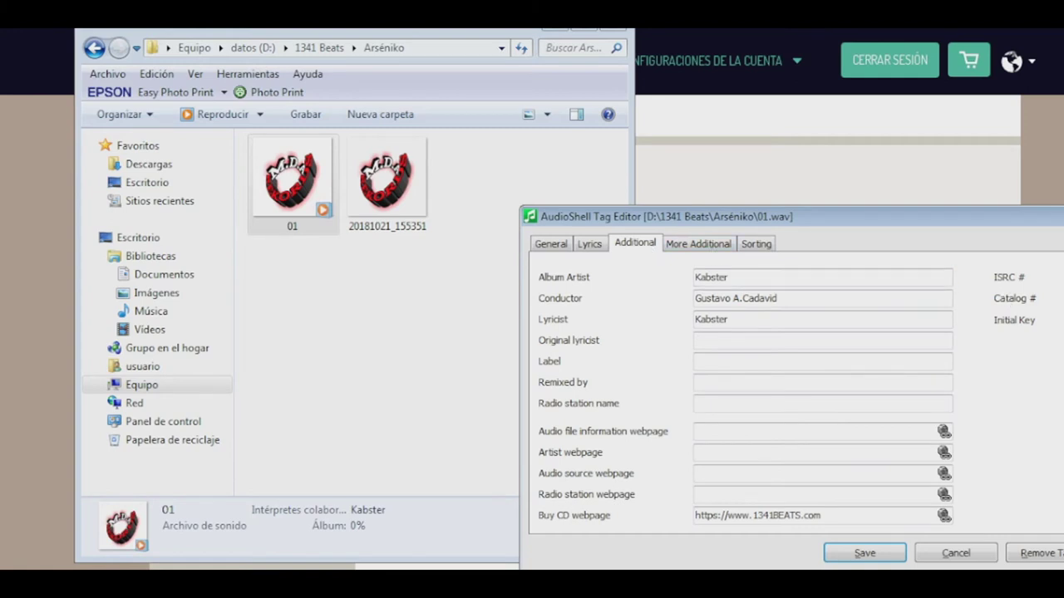
pyautogui.press('Return')
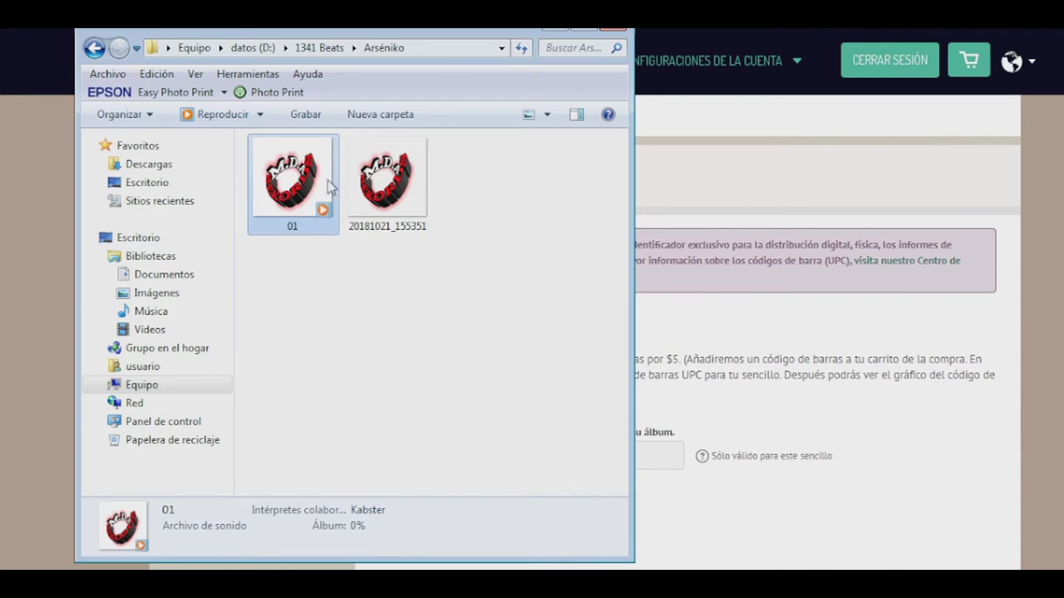
# Save the barcode step, choose M.D.A Rekords as record label, and continue to song details
pyautogui.click(557, 31)
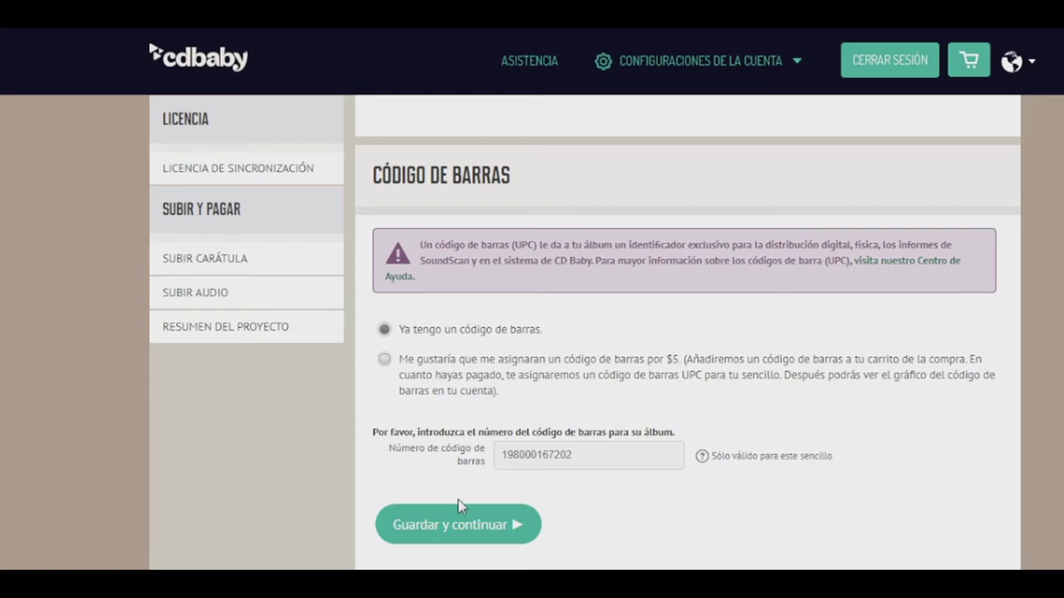
pyautogui.click(459, 525)
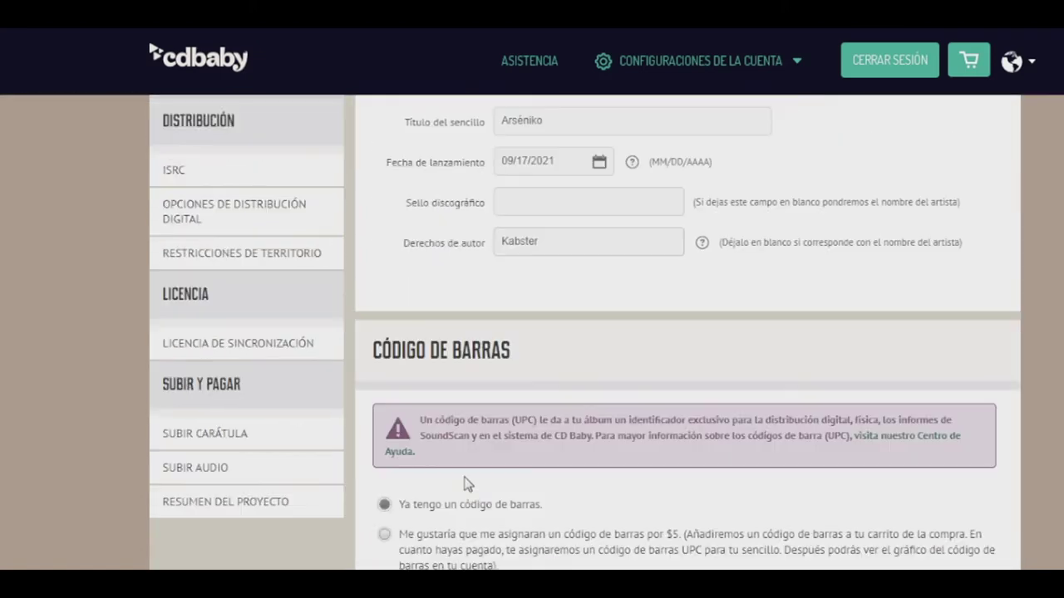
pyautogui.click(541, 201)
pyautogui.click(541, 239)
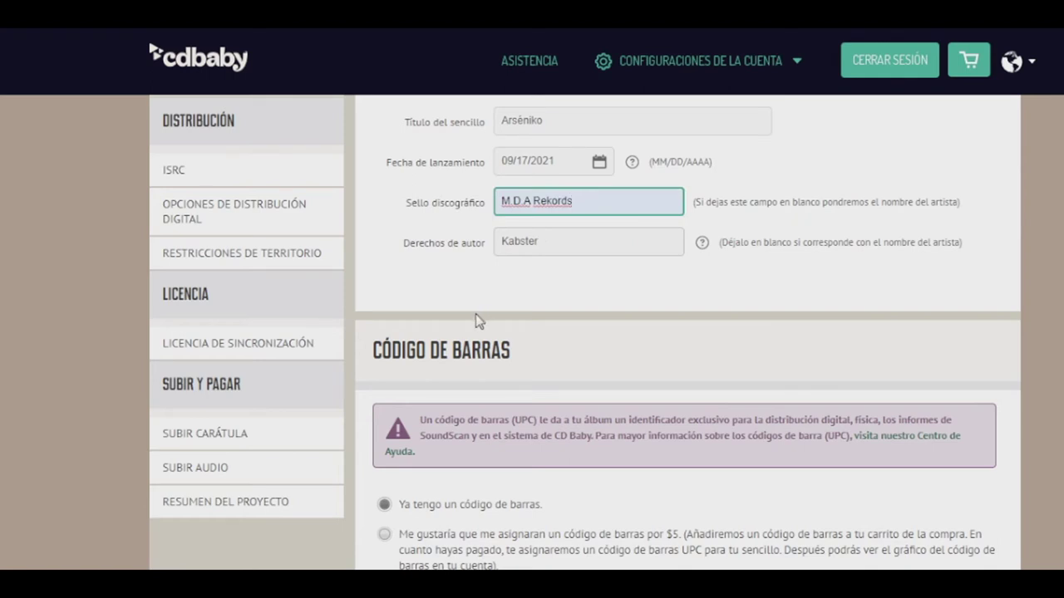
pyautogui.scroll(-4, 475, 321)
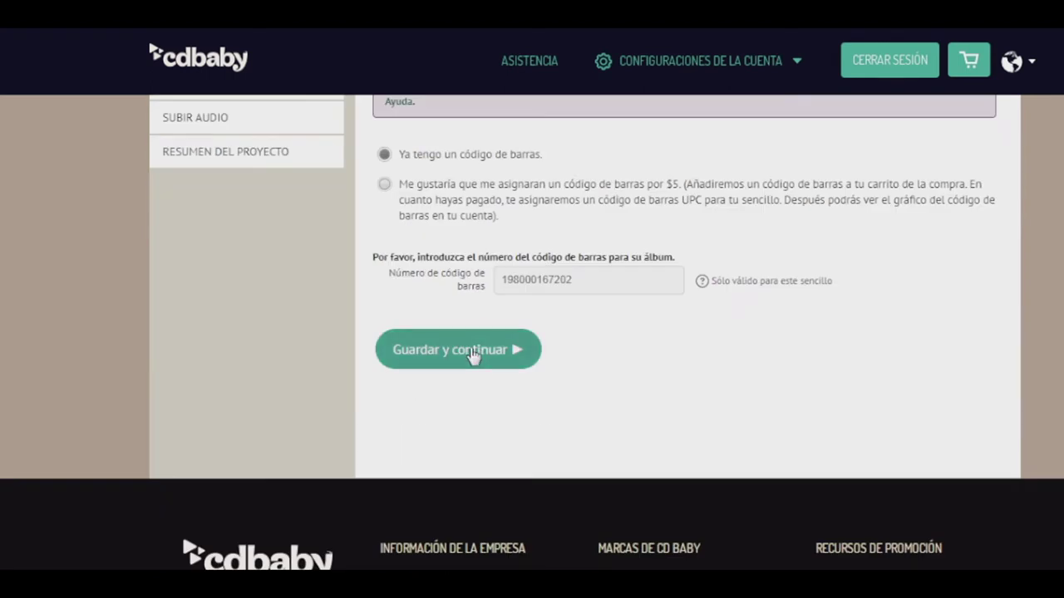
pyautogui.click(473, 353)
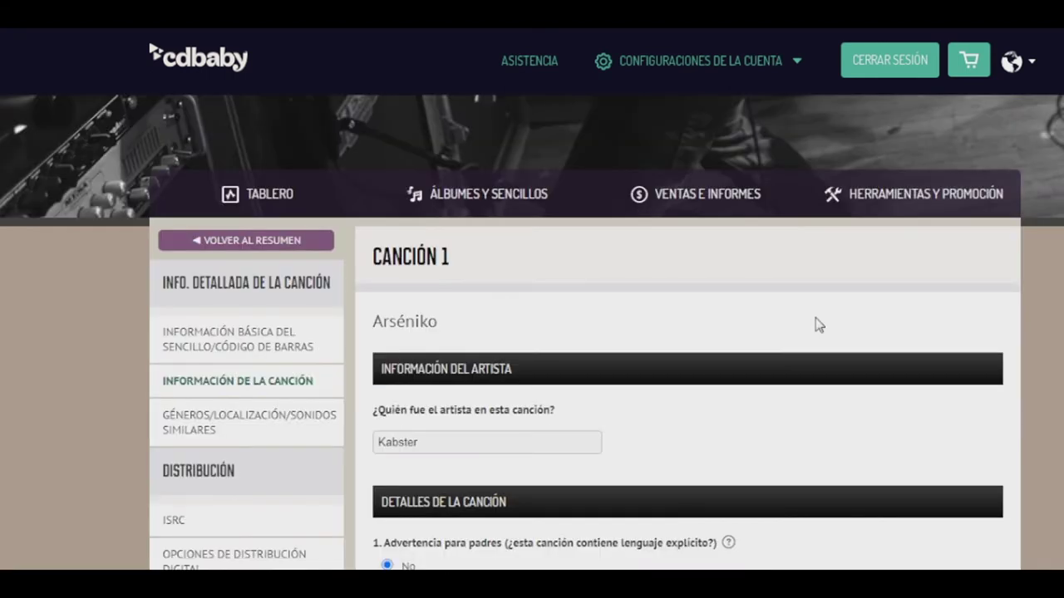
# Choose Sin letra/Instrumental in the song's Idioma de la letra dropdown
pyautogui.scroll(-1, 818, 325)
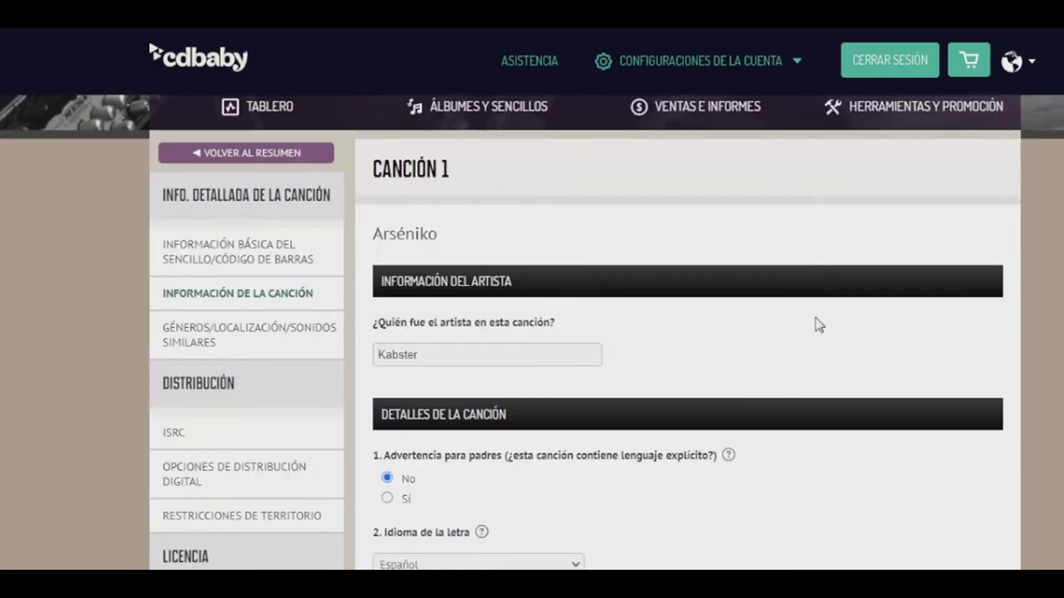
pyautogui.scroll(-1, 819, 325)
pyautogui.scroll(-1, 557, 284)
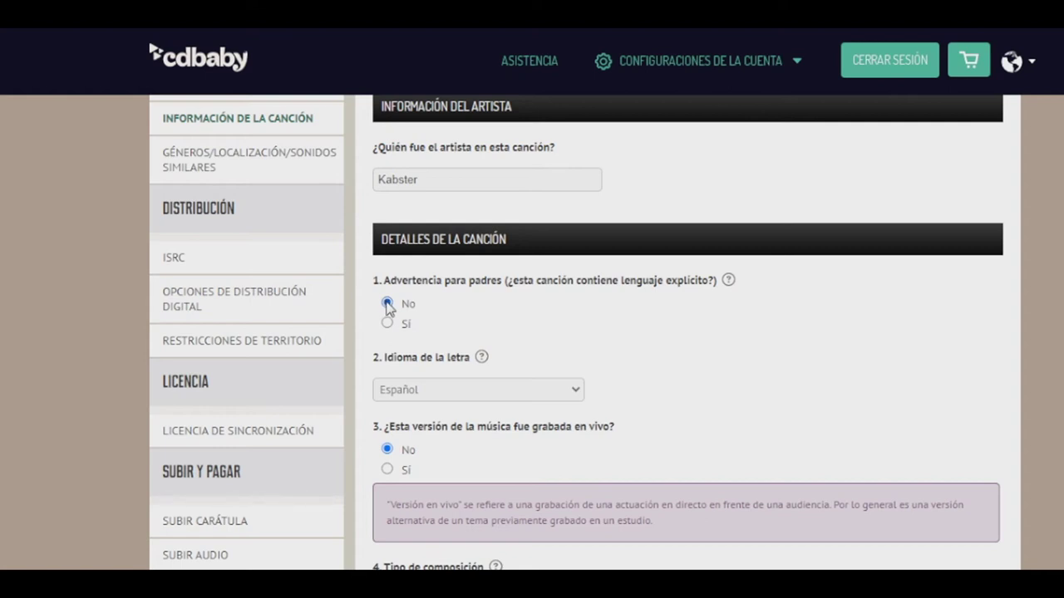
pyautogui.click(498, 390)
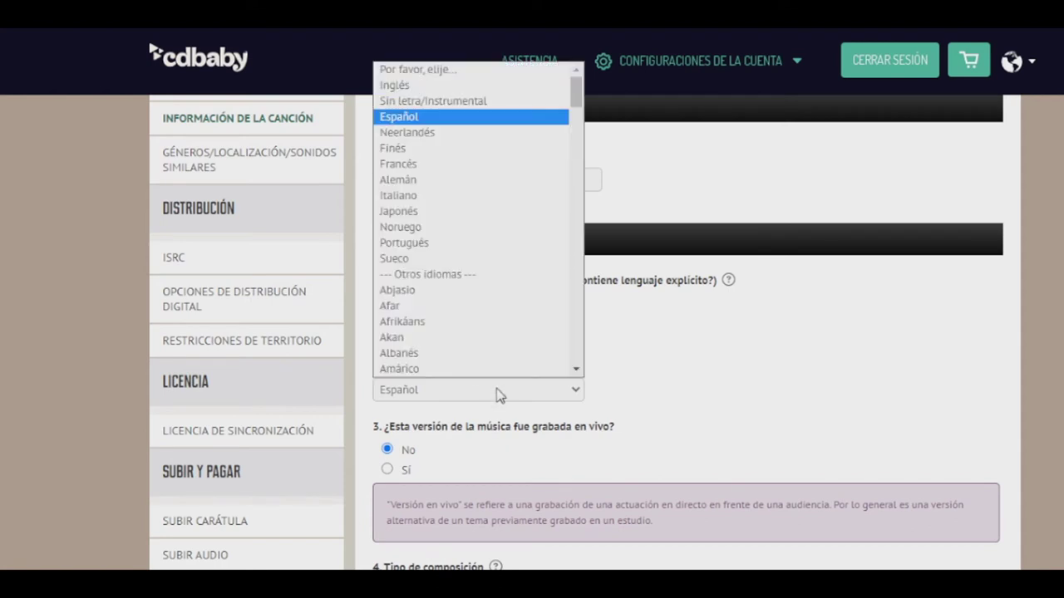
pyautogui.click(476, 101)
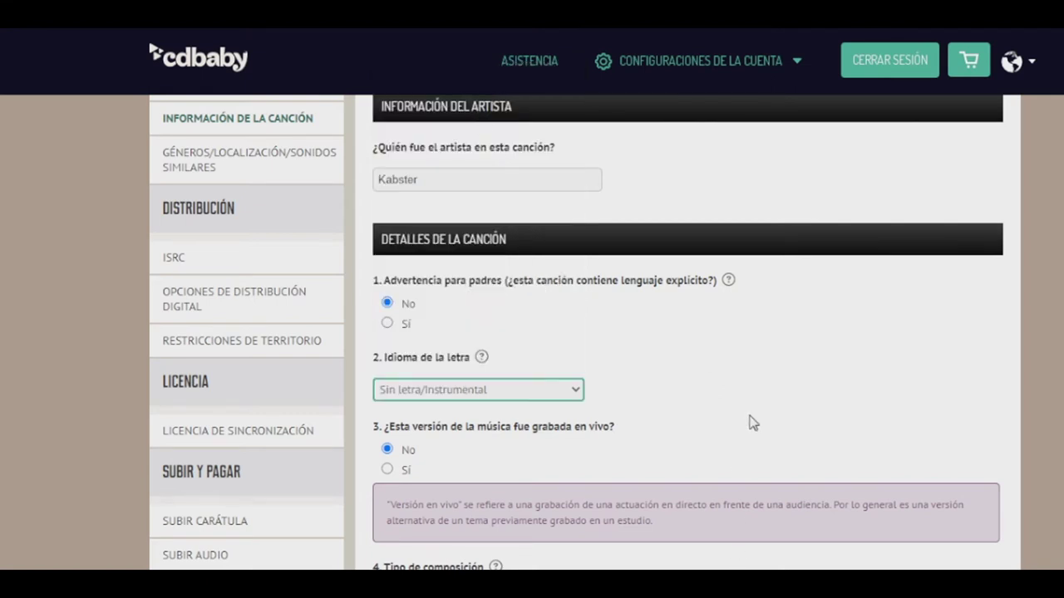
pyautogui.scroll(-1, 843, 383)
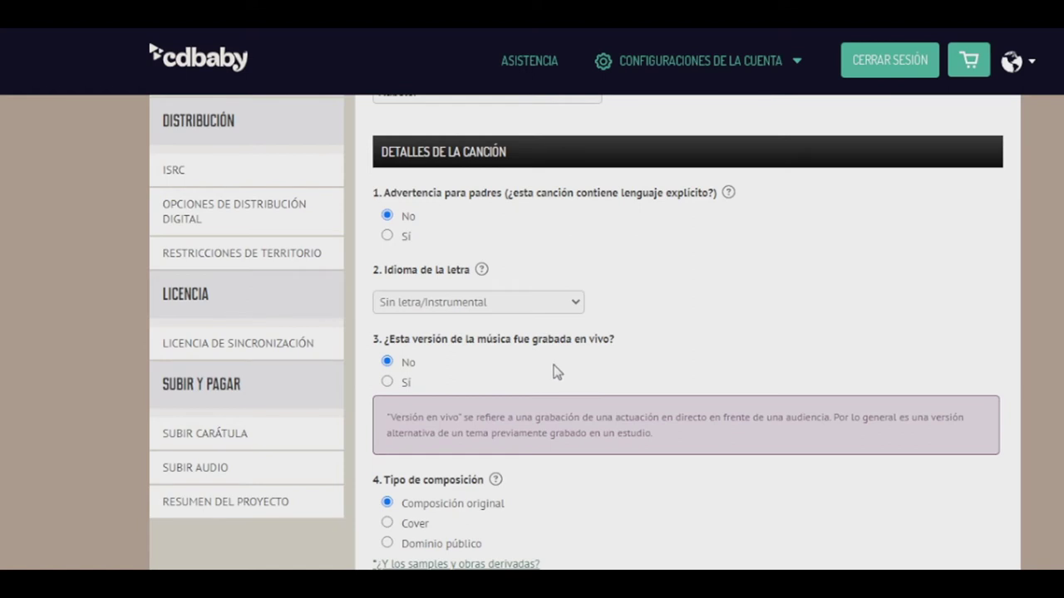
# Answer Sí to whether the composer has a publisher
pyautogui.scroll(-1, 507, 398)
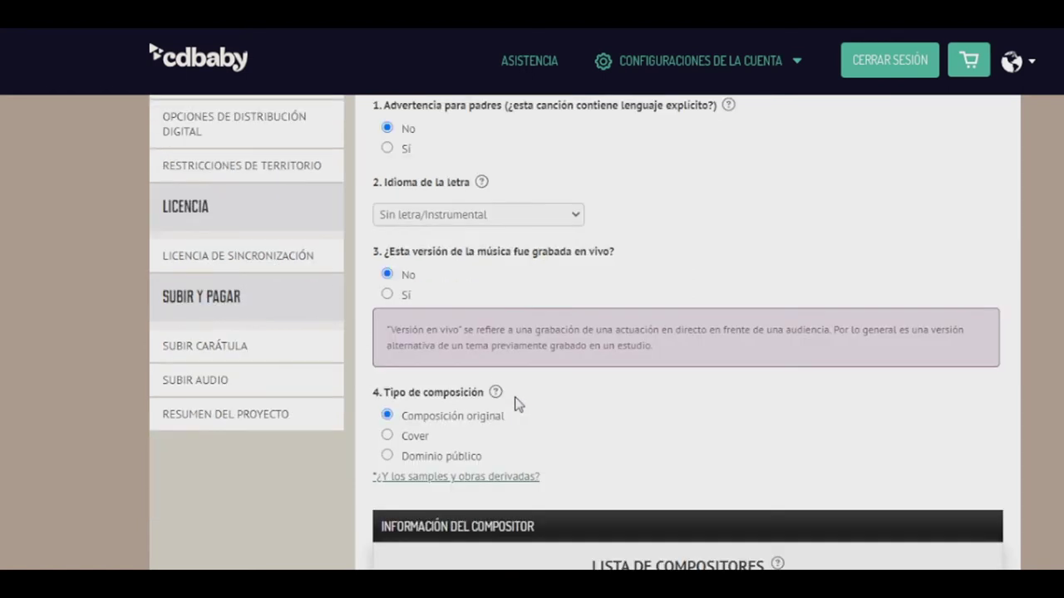
pyautogui.scroll(-2, 705, 404)
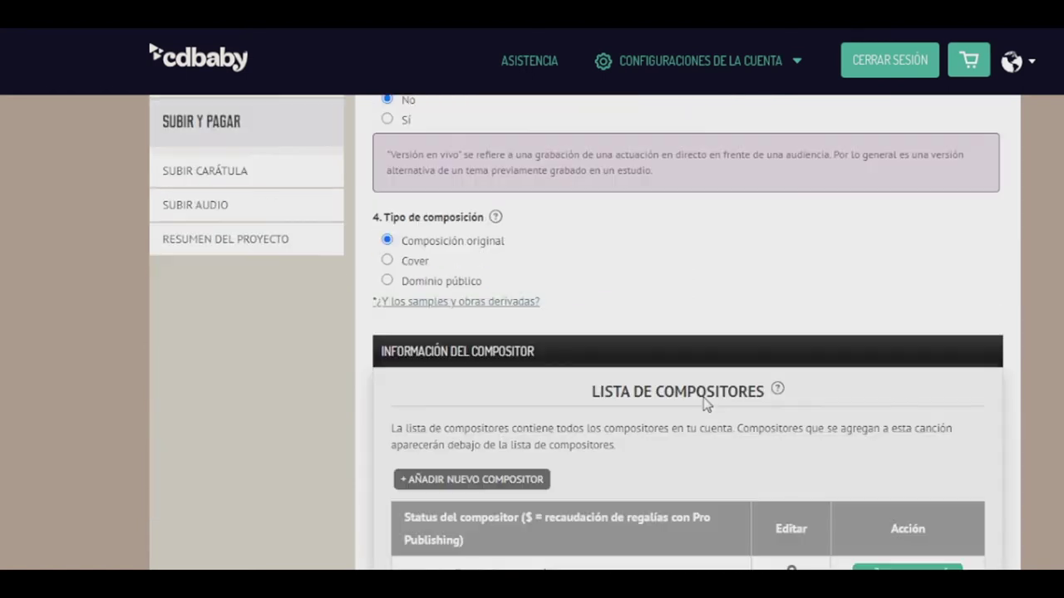
pyautogui.scroll(-1, 671, 372)
pyautogui.scroll(-1, 672, 374)
pyautogui.scroll(-5, 672, 374)
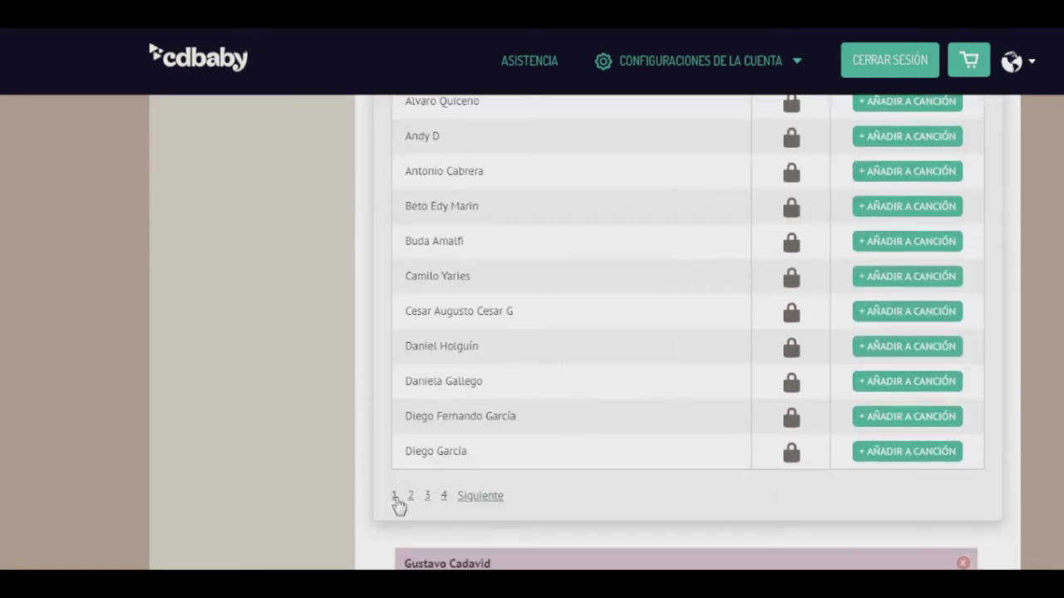
pyautogui.scroll(4, 596, 447)
pyautogui.scroll(1, 596, 447)
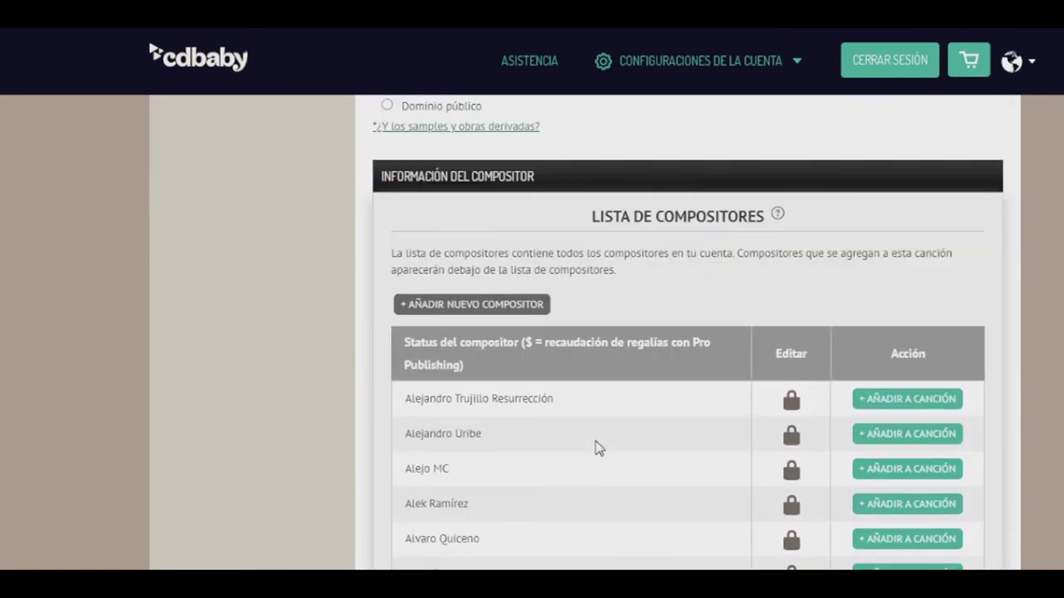
pyautogui.scroll(-4, 596, 447)
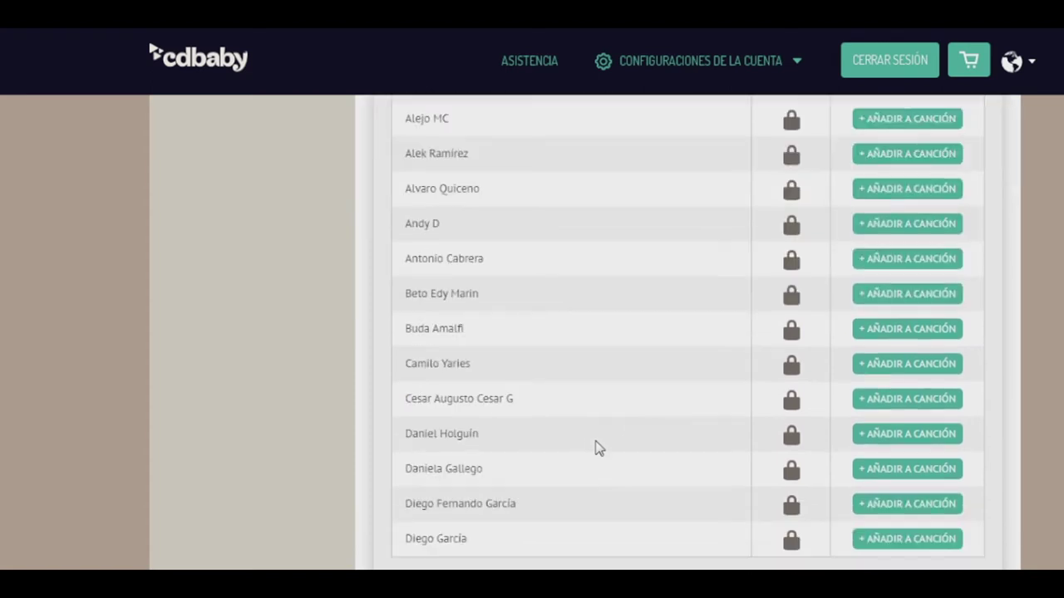
pyautogui.scroll(-2, 596, 447)
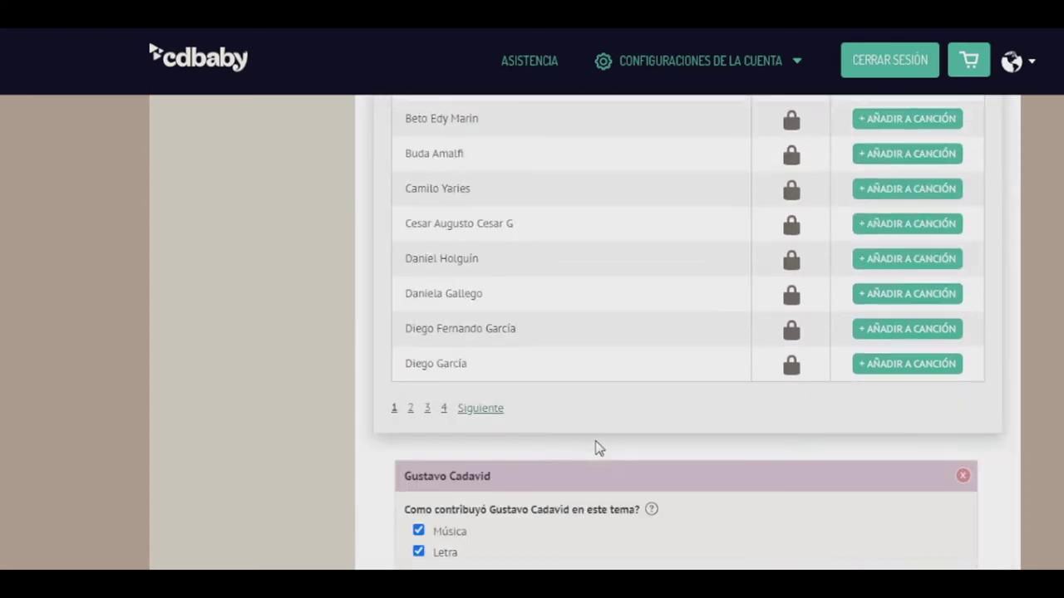
pyautogui.scroll(-3, 596, 447)
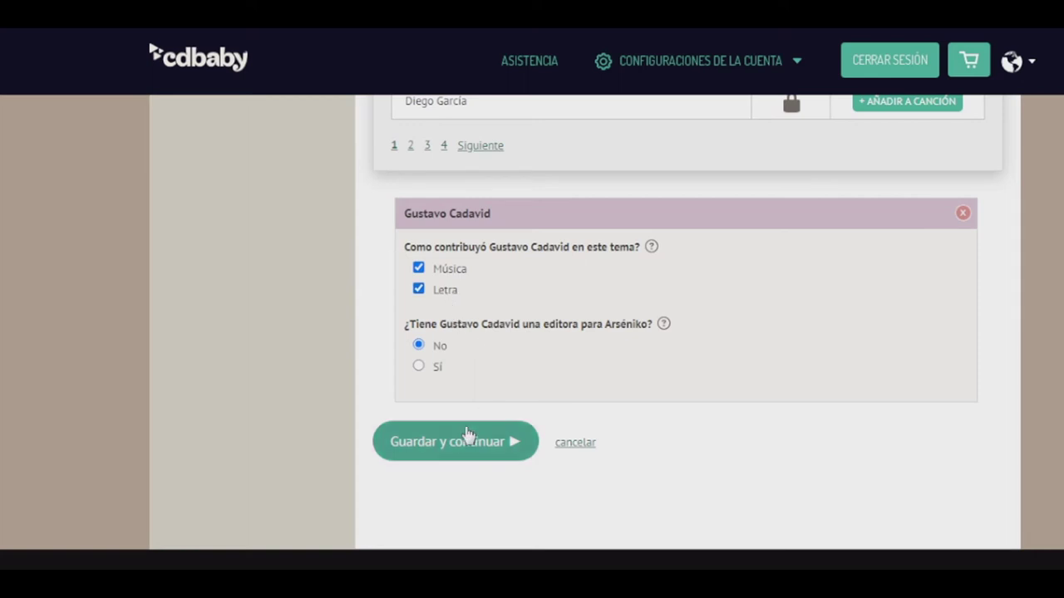
pyautogui.click(419, 366)
# Replace the publisher name with MDA inc, pick the Mda Inc suggestion, and save
pyautogui.moveTo(556, 430); pyautogui.dragTo(418, 436)
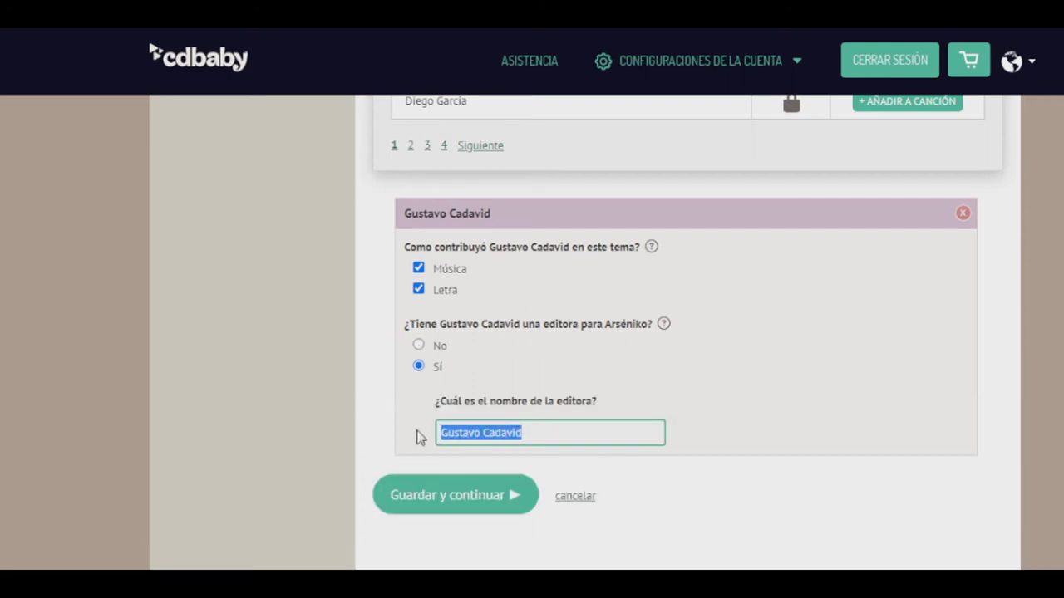
pyautogui.write('MDA inc')
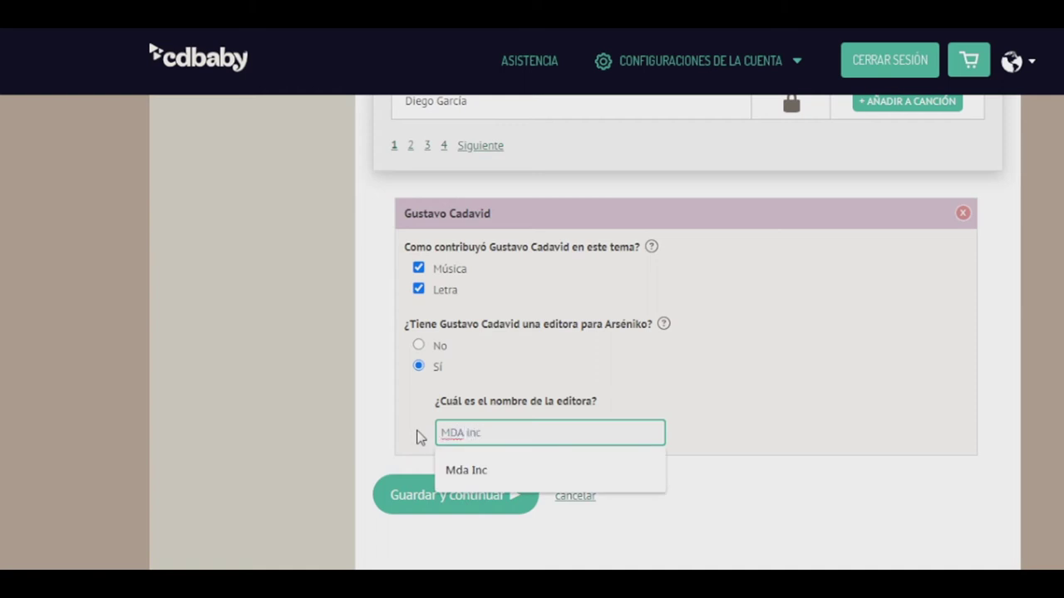
pyautogui.click(455, 469)
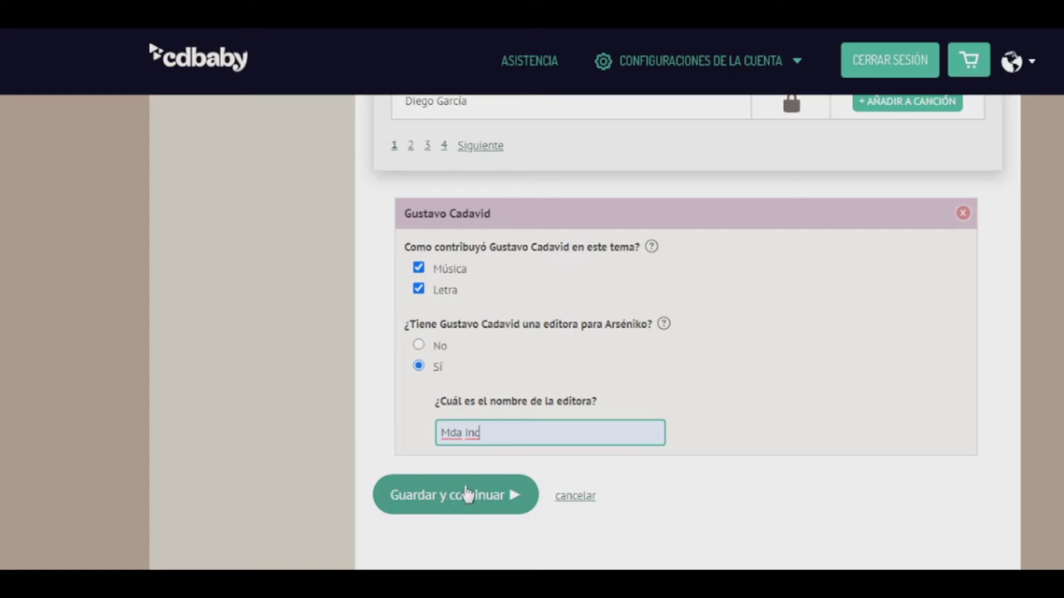
pyautogui.click(457, 499)
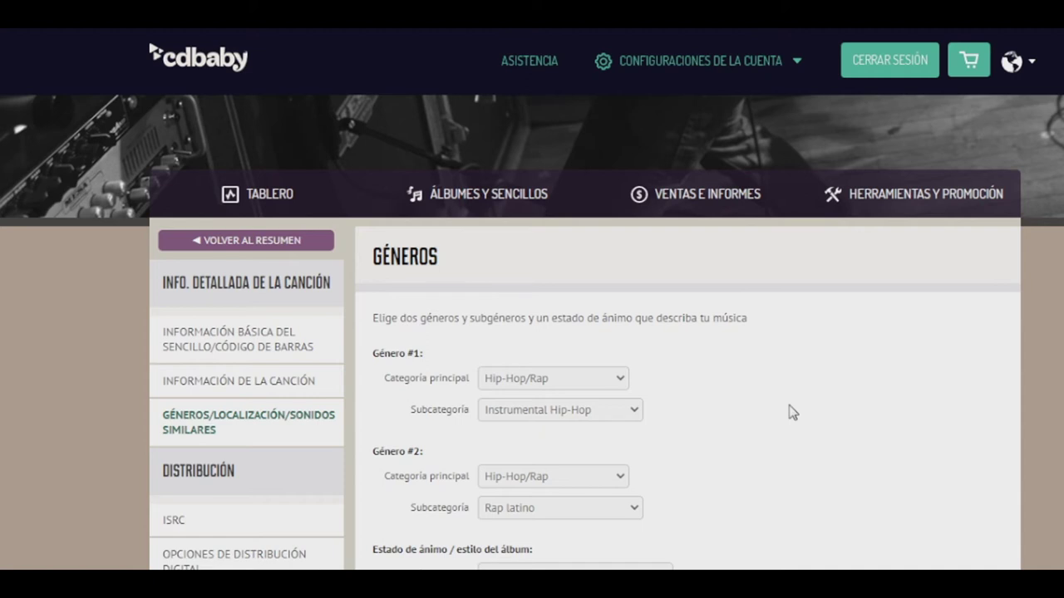
# Switch the mood category from Lo-Fi to Tipo: Instrumental and save the genres page
pyautogui.scroll(-1, 792, 412)
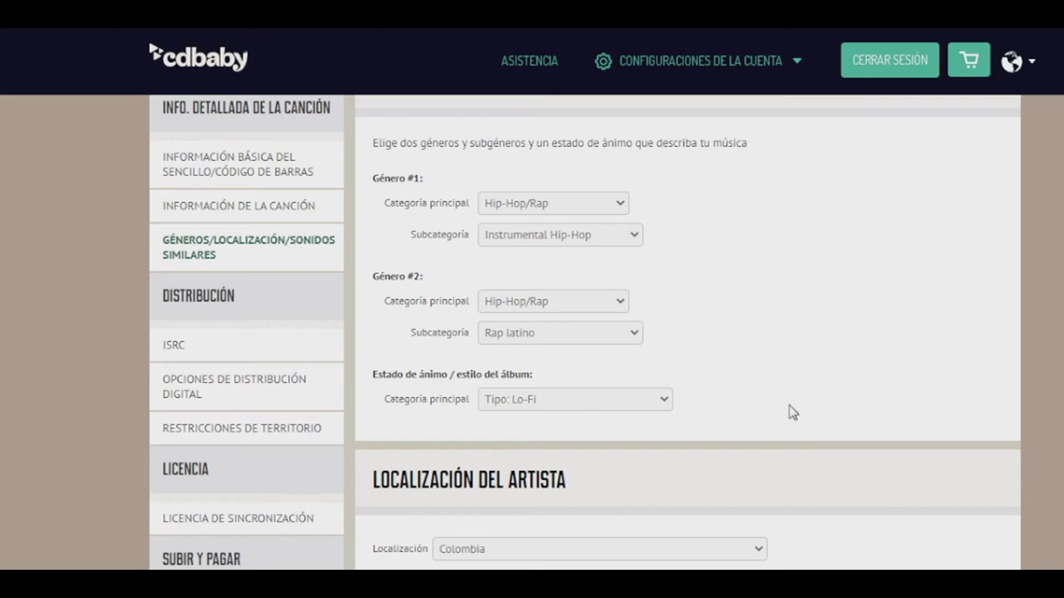
pyautogui.click(621, 400)
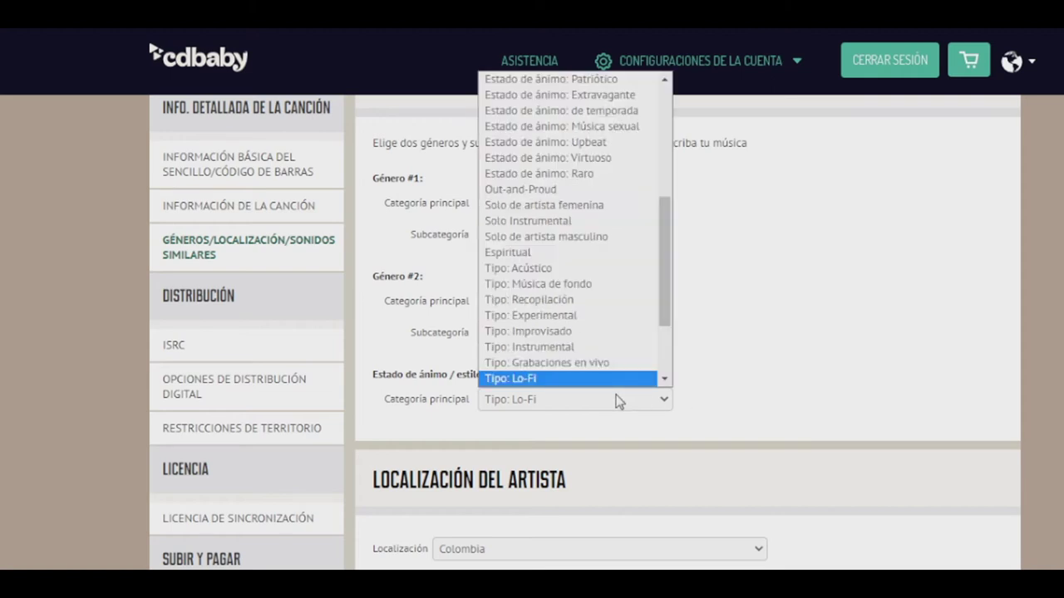
pyautogui.scroll(-1, 600, 380)
pyautogui.click(565, 314)
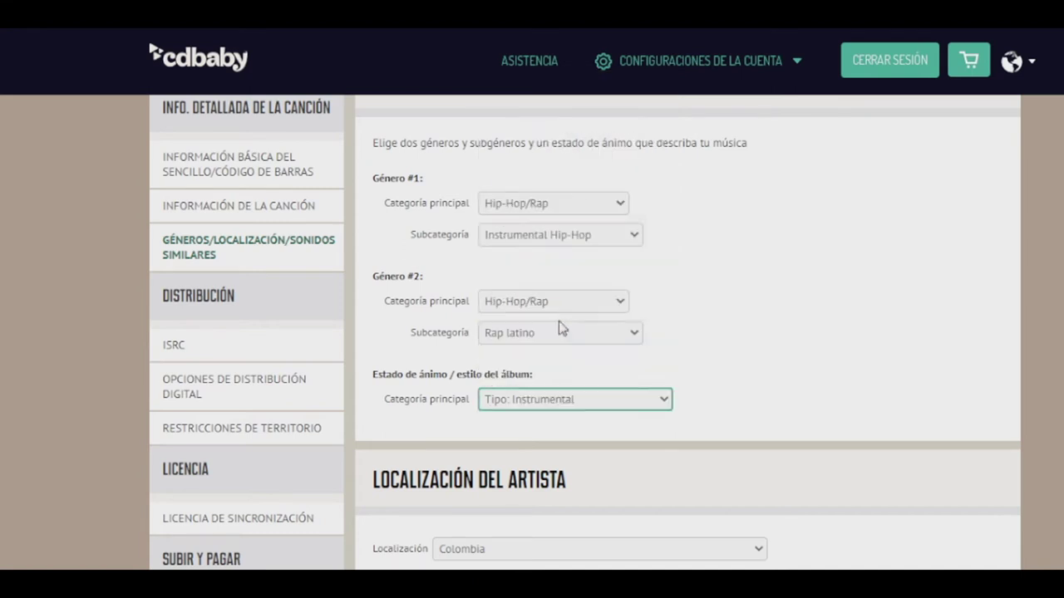
pyautogui.scroll(1, 648, 344)
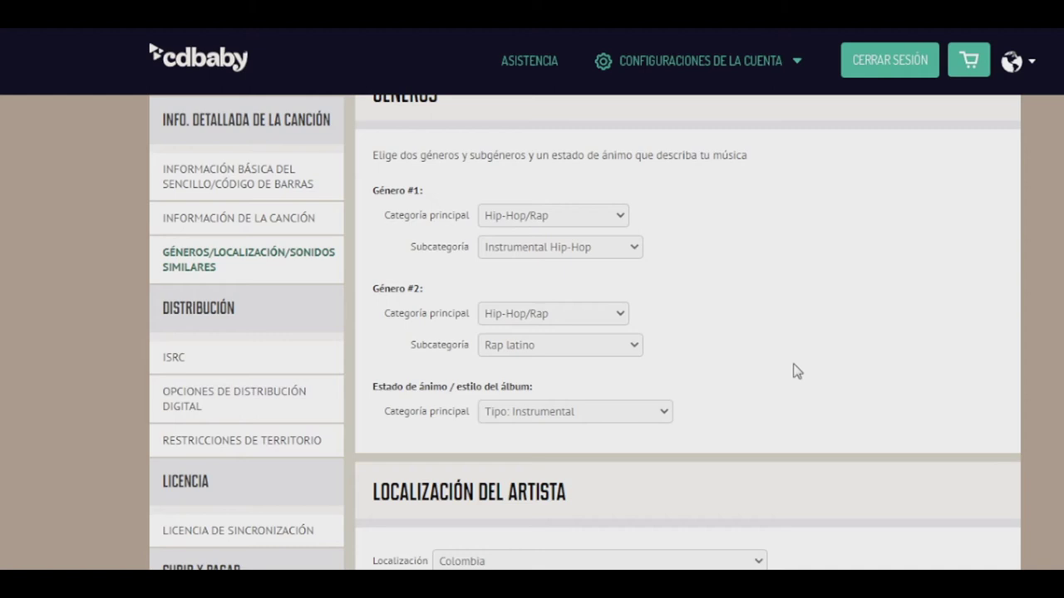
pyautogui.scroll(-3, 796, 370)
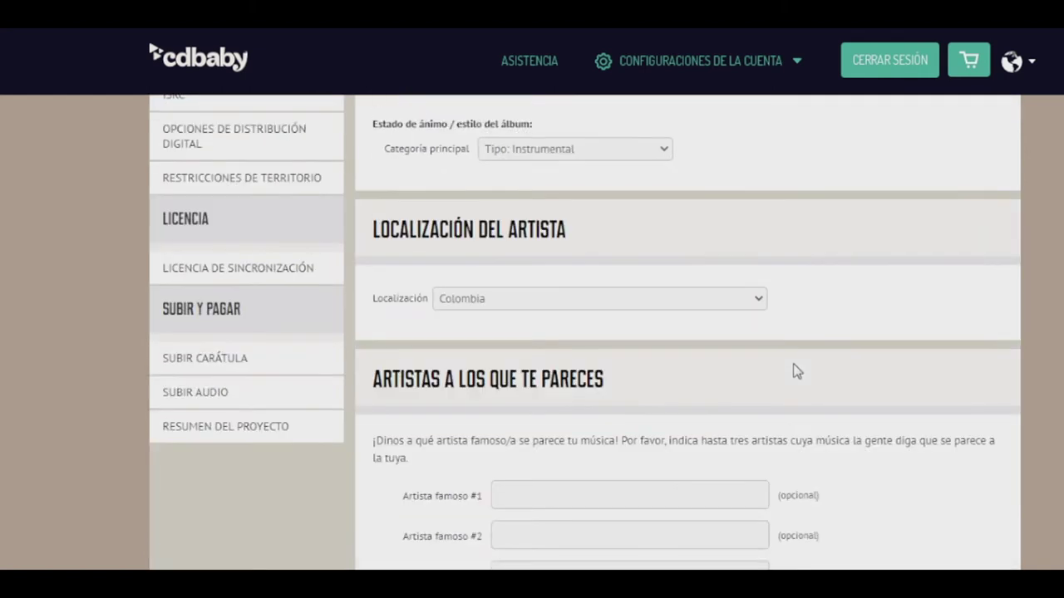
pyautogui.scroll(-2, 796, 370)
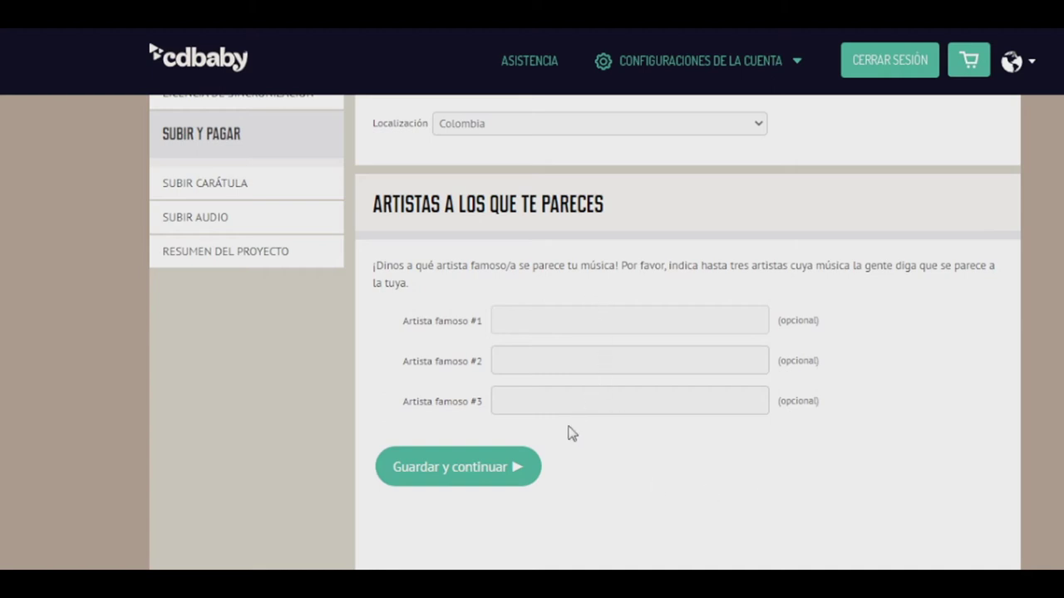
pyautogui.click(477, 473)
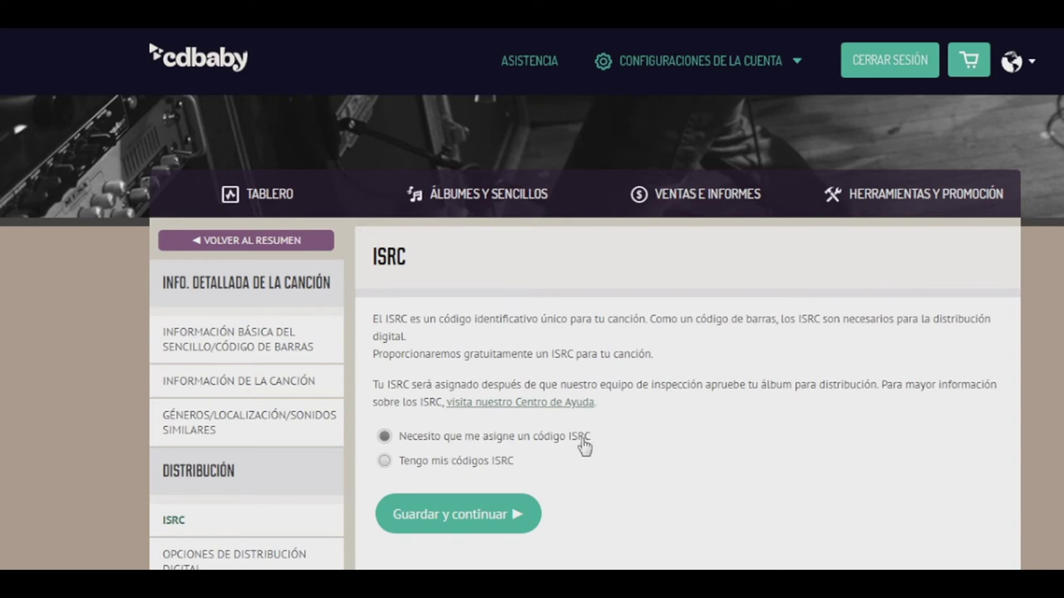
# Accept a CD Baby-assigned ISRC, keep Descargas + Streaming to all stores, and save
pyautogui.click(467, 519)
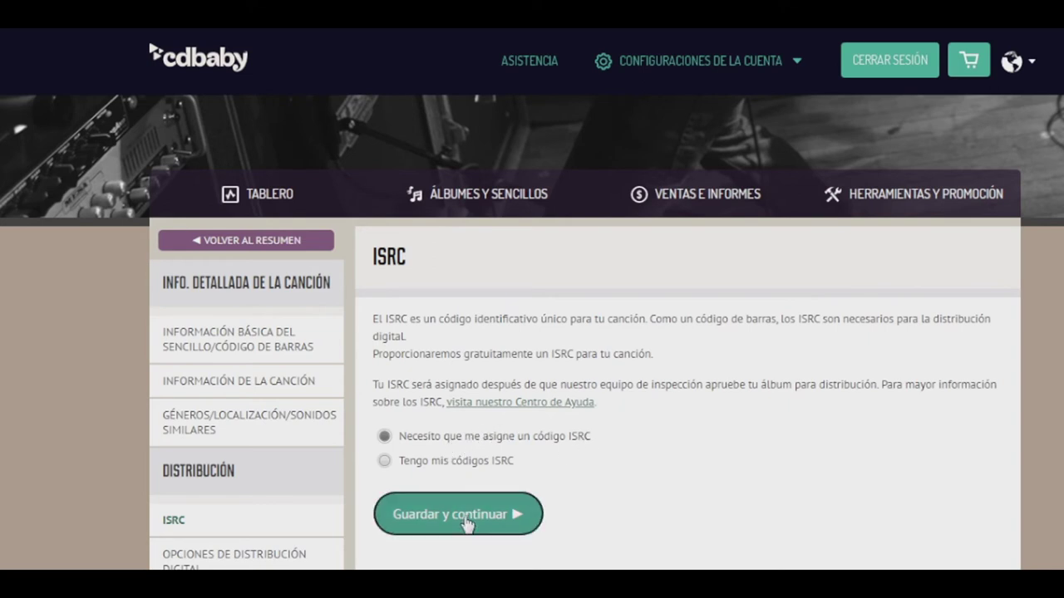
pyautogui.scroll(-1, 1033, 377)
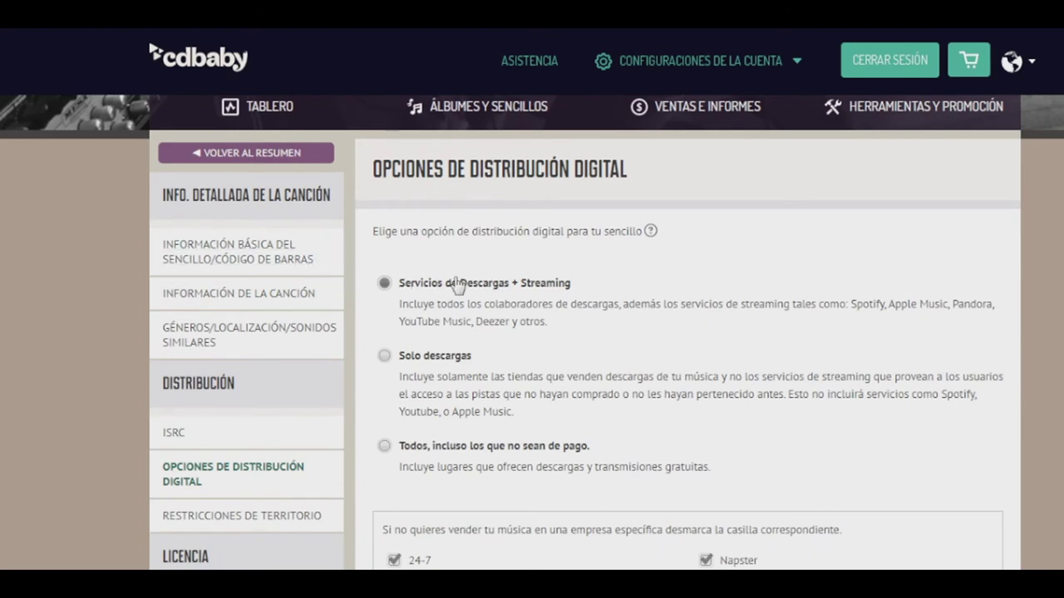
pyautogui.scroll(-1, 579, 291)
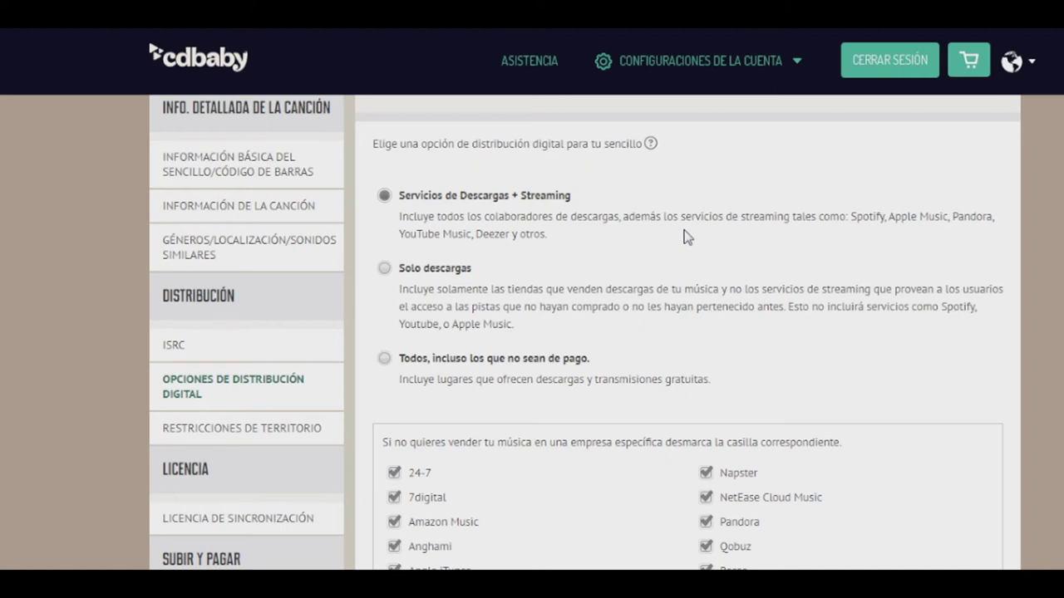
pyautogui.scroll(-5, 686, 237)
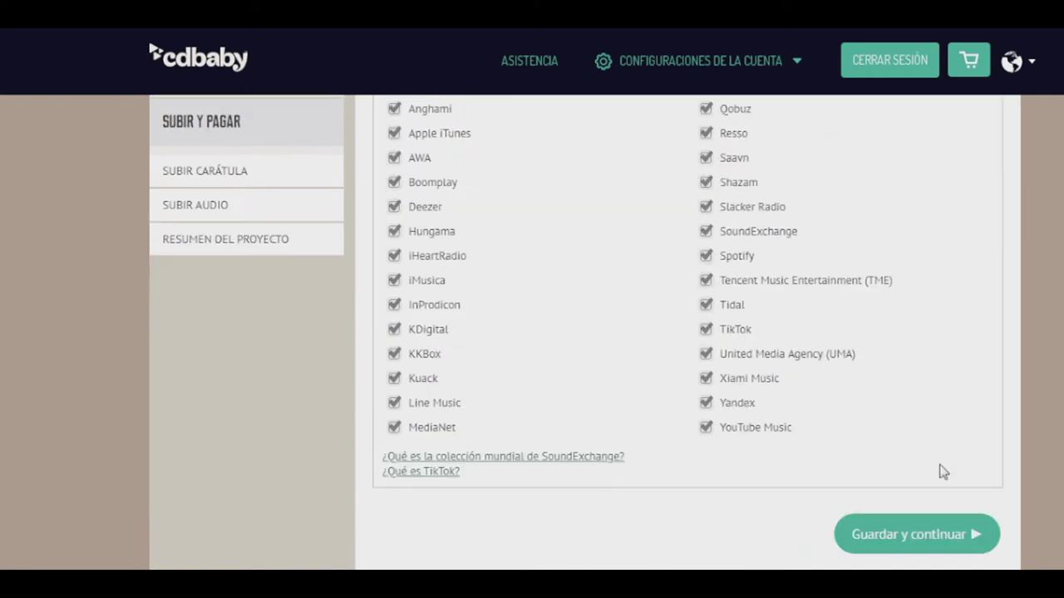
pyautogui.click(888, 536)
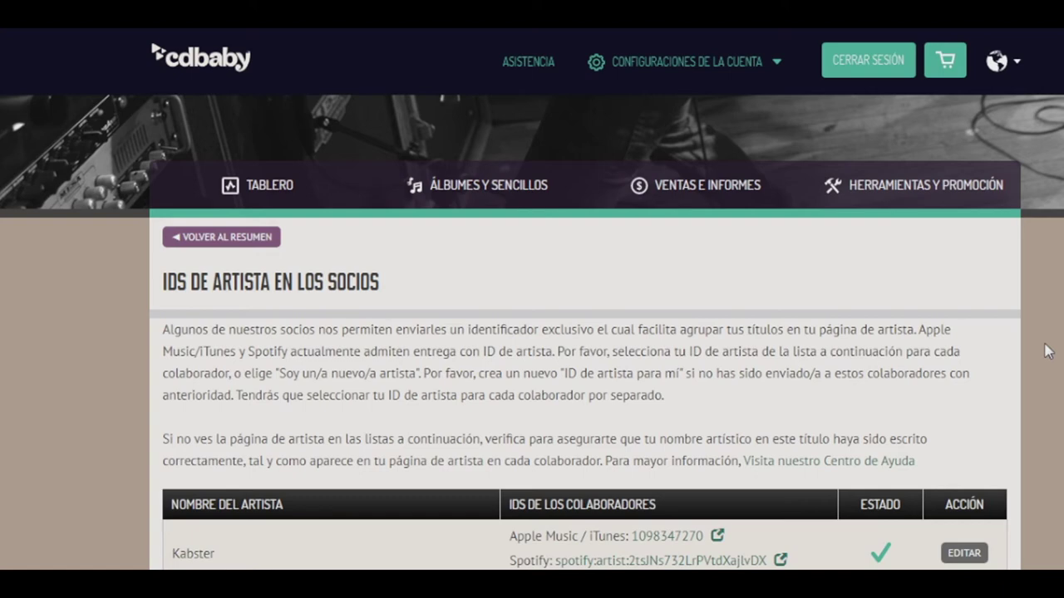
# Open the artist's Apple Music / iTunes profile from the partner IDs page
pyautogui.scroll(-2, 1047, 352)
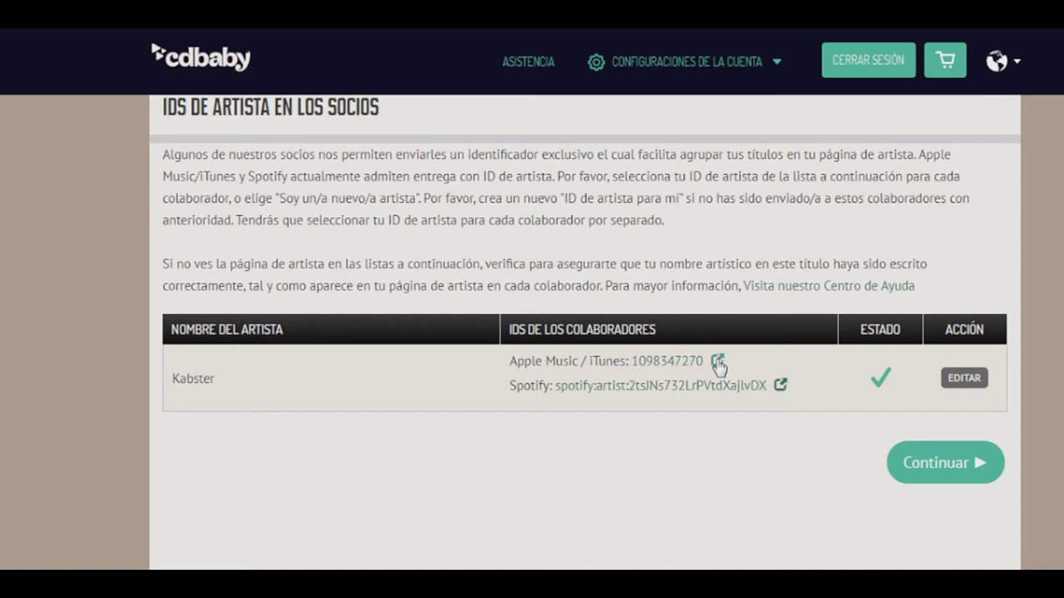
pyautogui.click(718, 364)
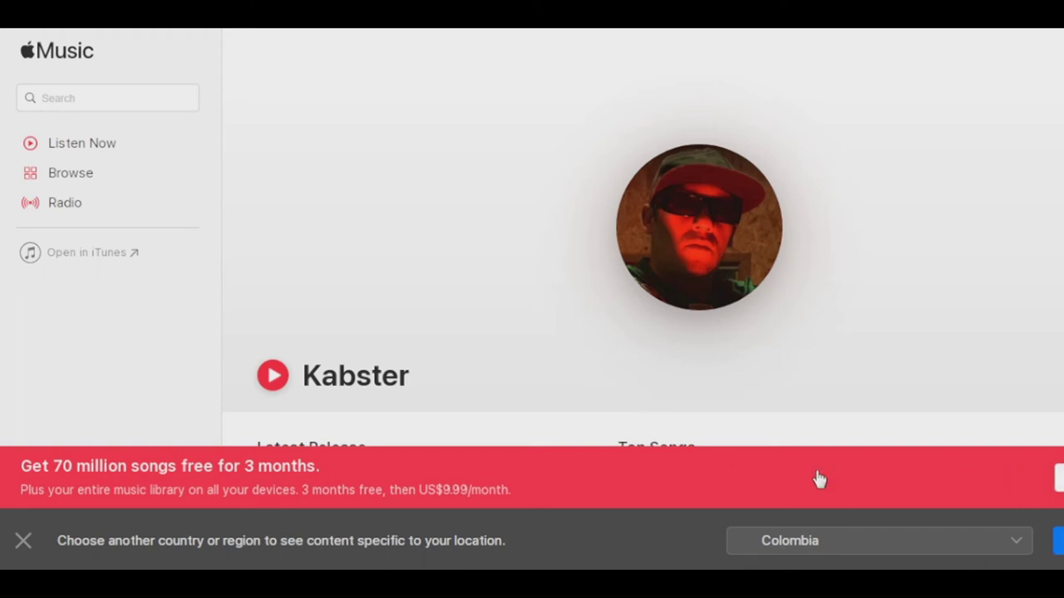
pyautogui.click(23, 541)
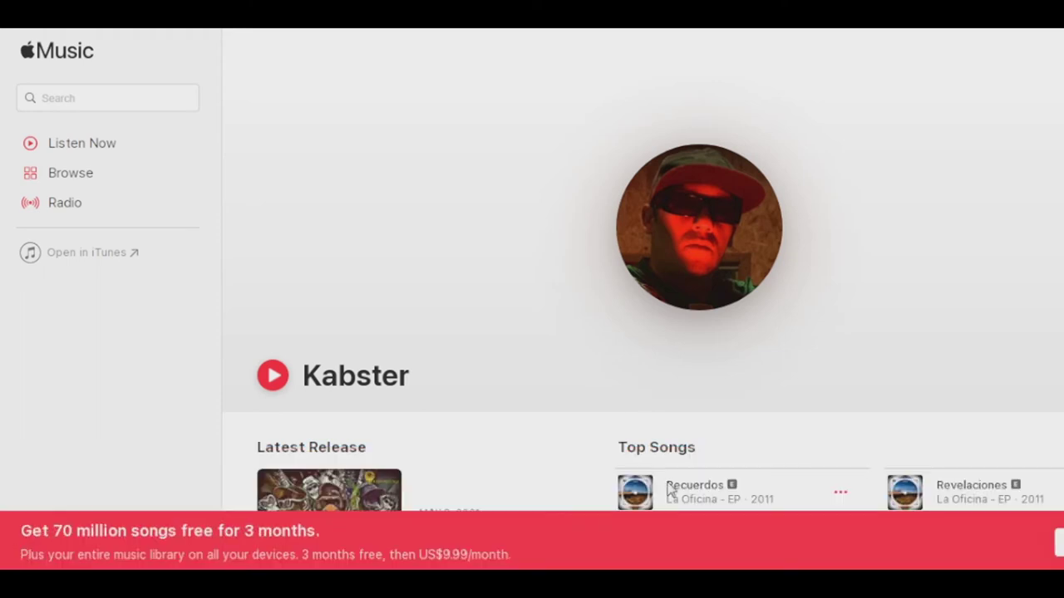
pyautogui.scroll(-5, 742, 390)
pyautogui.scroll(5, 743, 389)
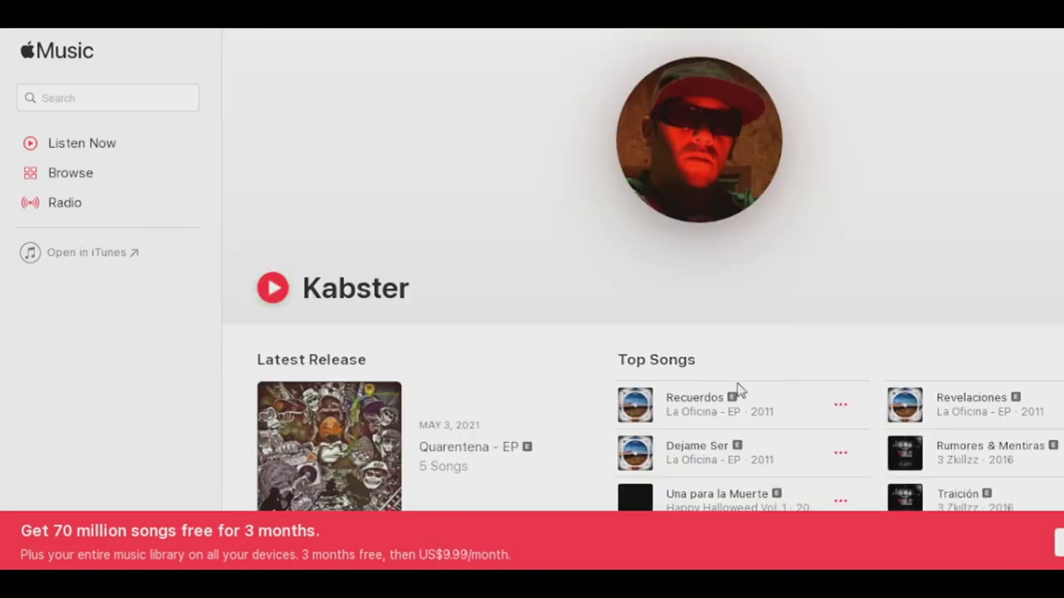
pyautogui.hotkey('ctrl', 'w')
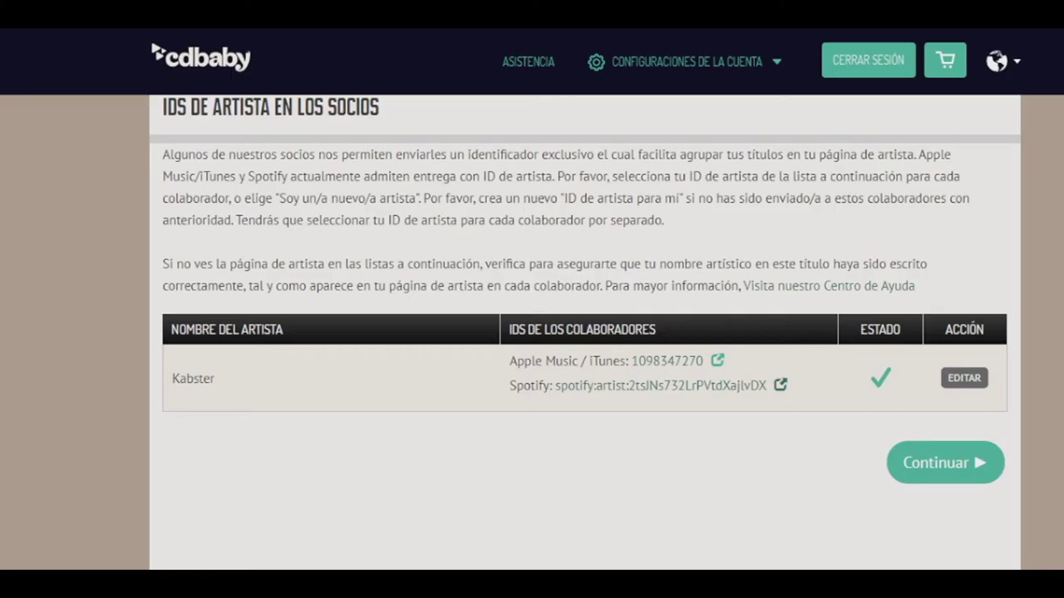
pyautogui.click(781, 386)
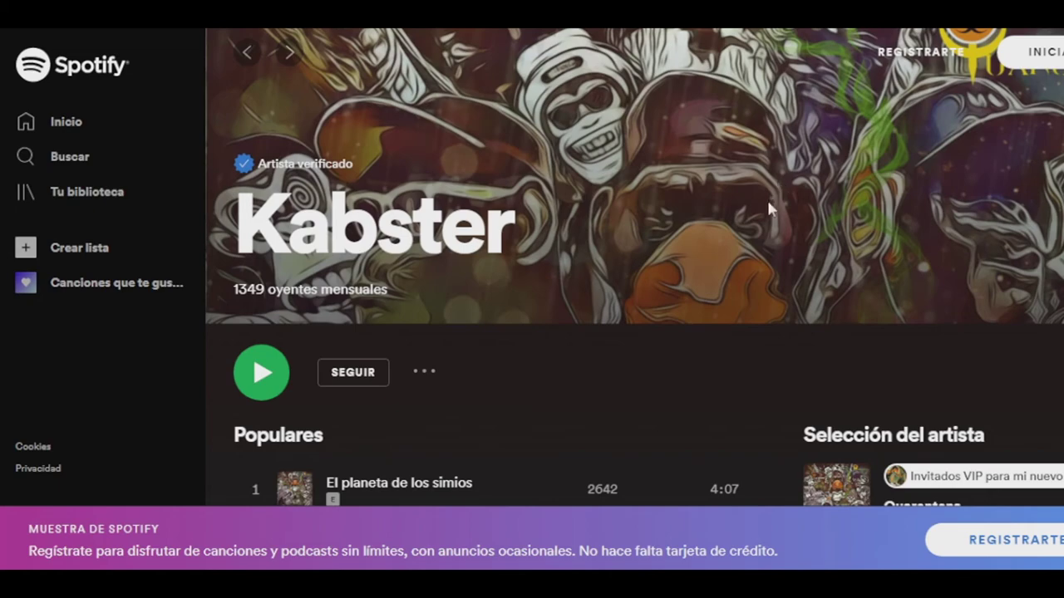
pyautogui.scroll(-3, 766, 198)
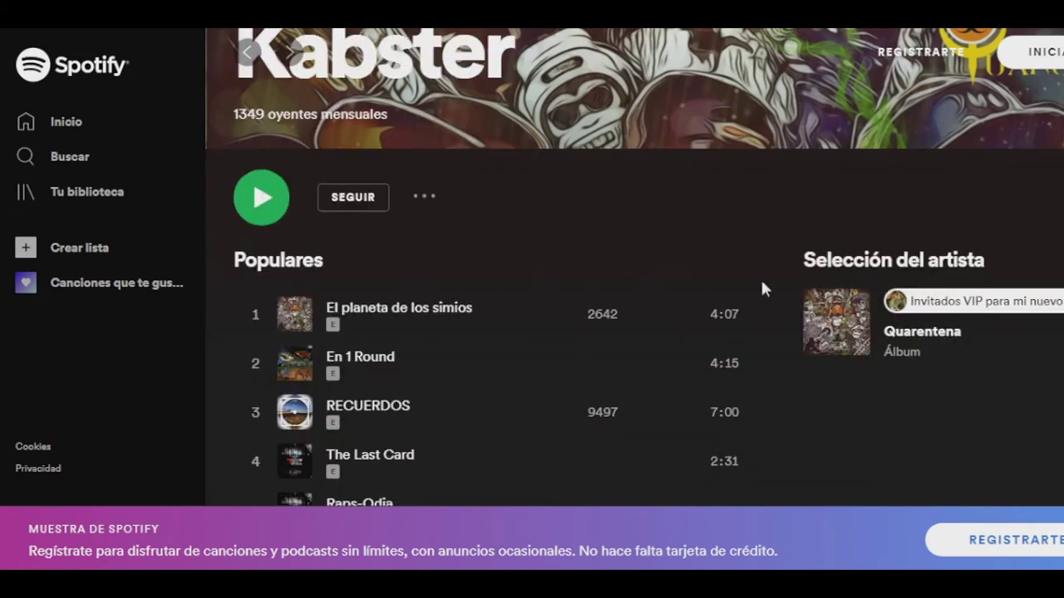
pyautogui.scroll(-3, 760, 278)
pyautogui.scroll(-5, 711, 283)
pyautogui.scroll(3, 712, 283)
pyautogui.scroll(6, 712, 282)
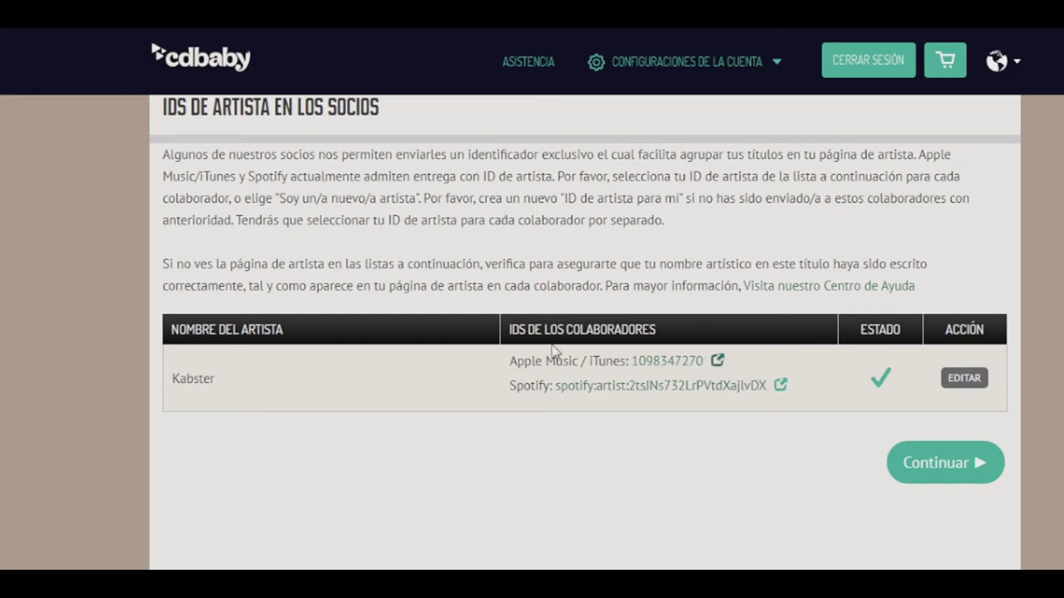
# Confirm the Apple Music and Spotify artist IDs and keep sales in all territories/países
pyautogui.moveTo(509, 361); pyautogui.dragTo(579, 362)
pyautogui.moveTo(506, 396); pyautogui.dragTo(553, 389)
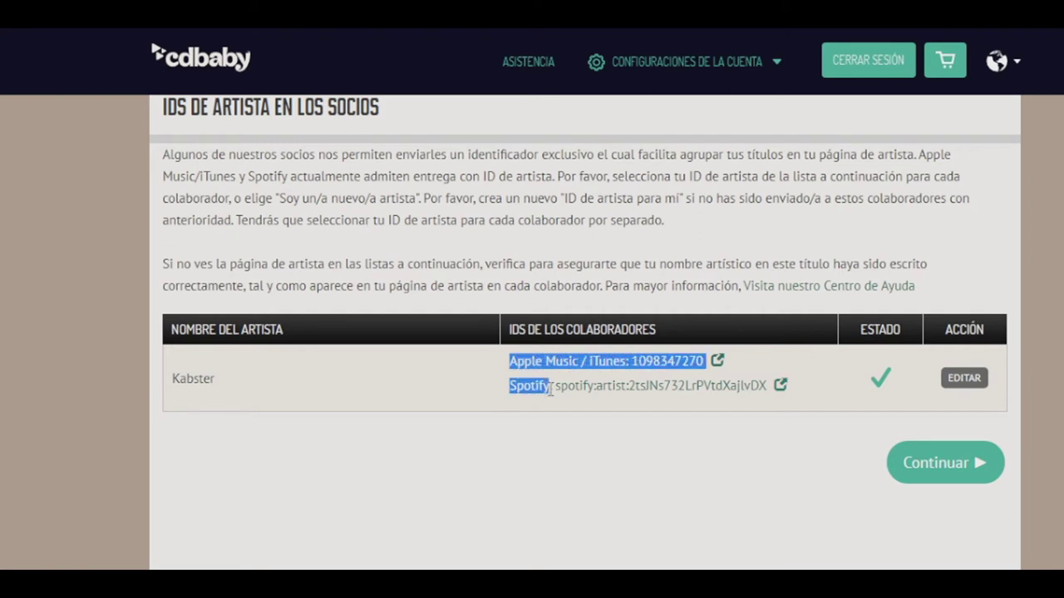
pyautogui.click(946, 466)
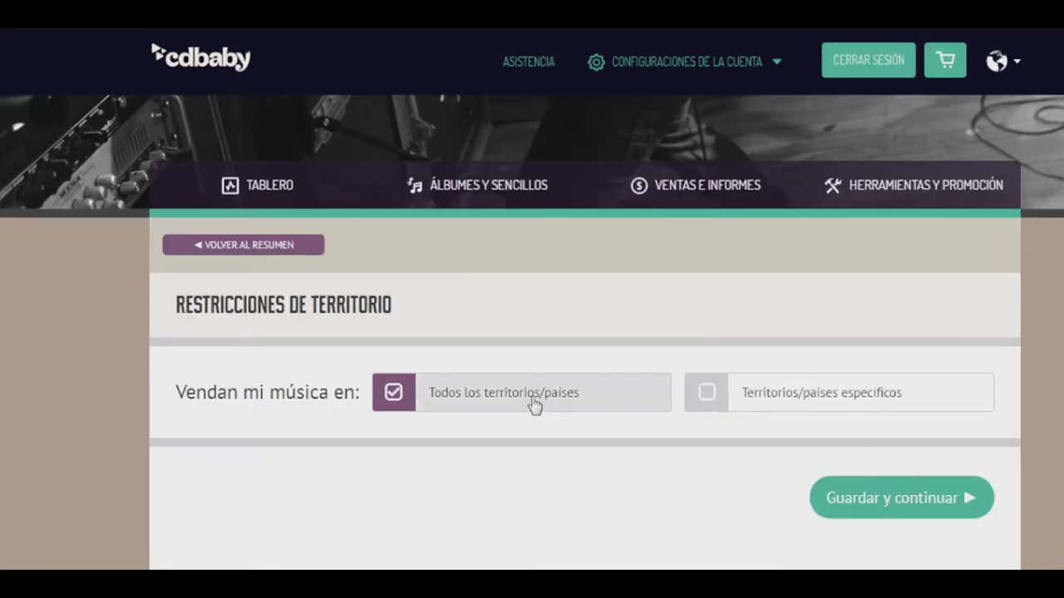
pyautogui.click(884, 505)
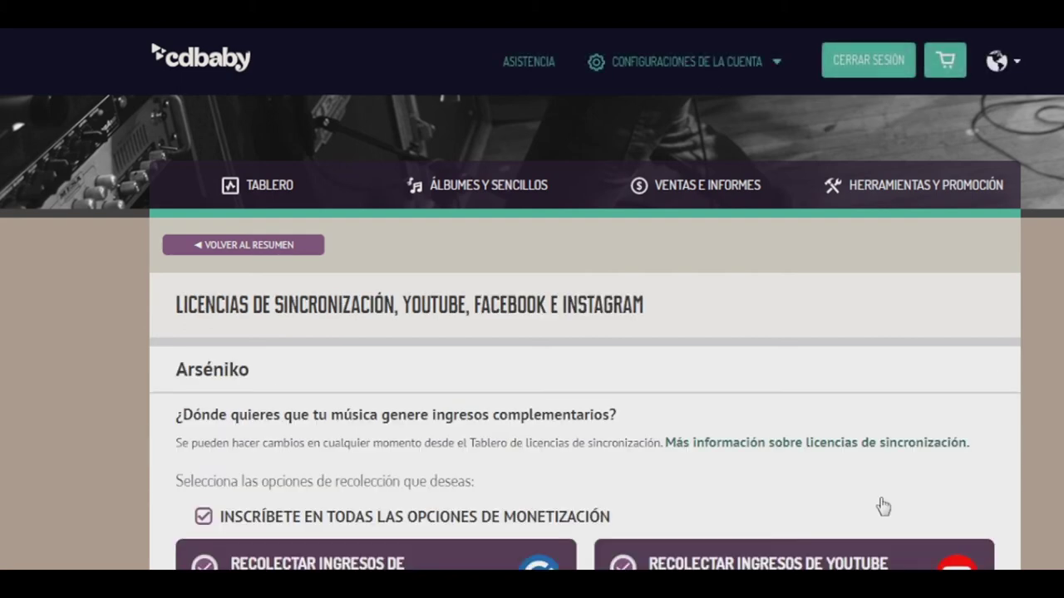
# Keep all sync, YouTube and Facebook/Instagram monetization options checked and save them
pyautogui.scroll(-1, 801, 354)
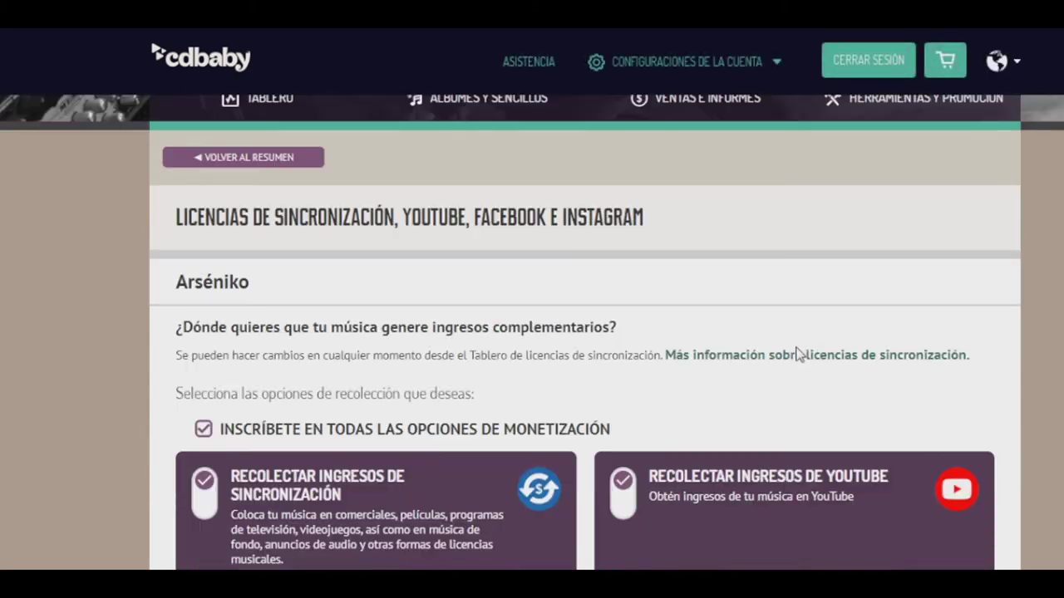
pyautogui.scroll(-3, 790, 353)
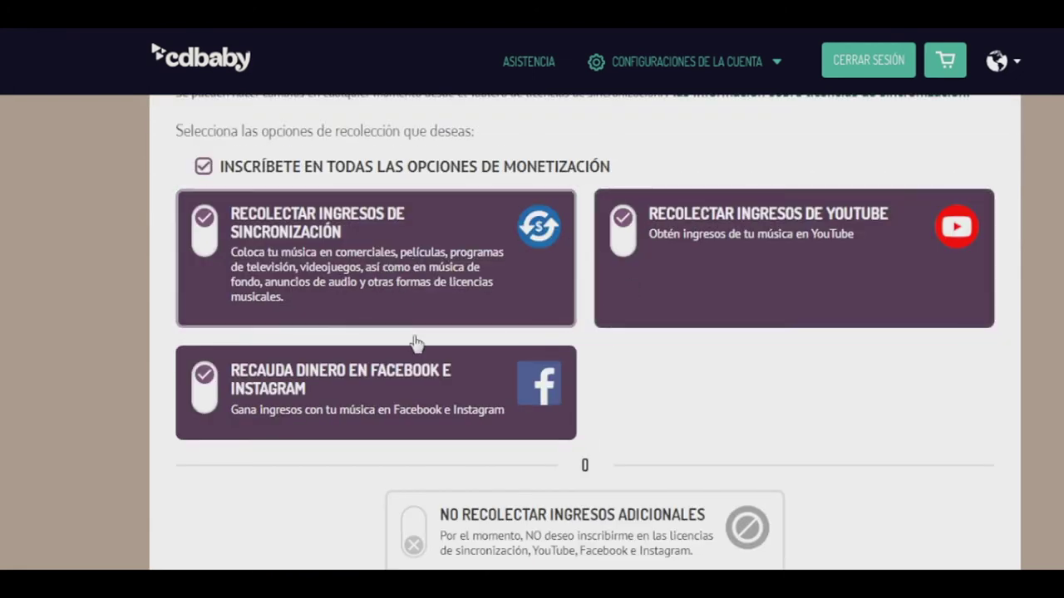
pyautogui.scroll(-2, 722, 344)
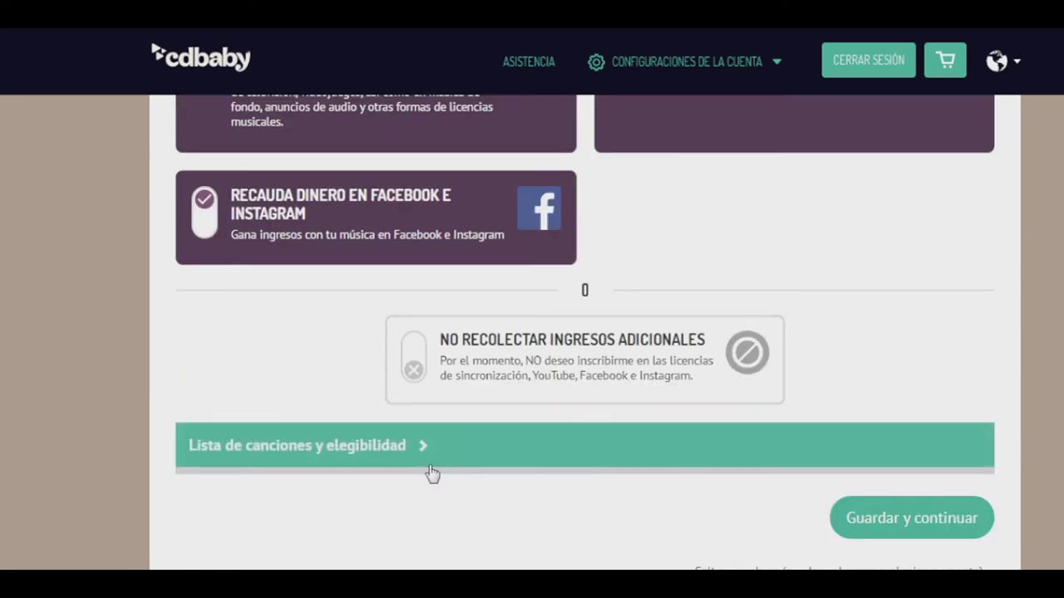
pyautogui.scroll(-1, 872, 511)
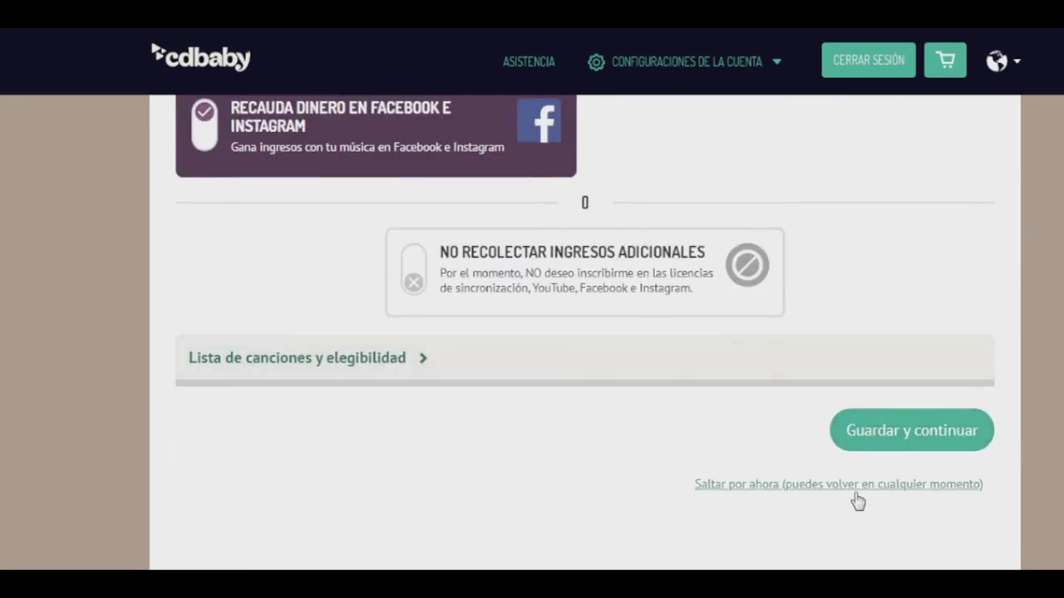
pyautogui.click(913, 440)
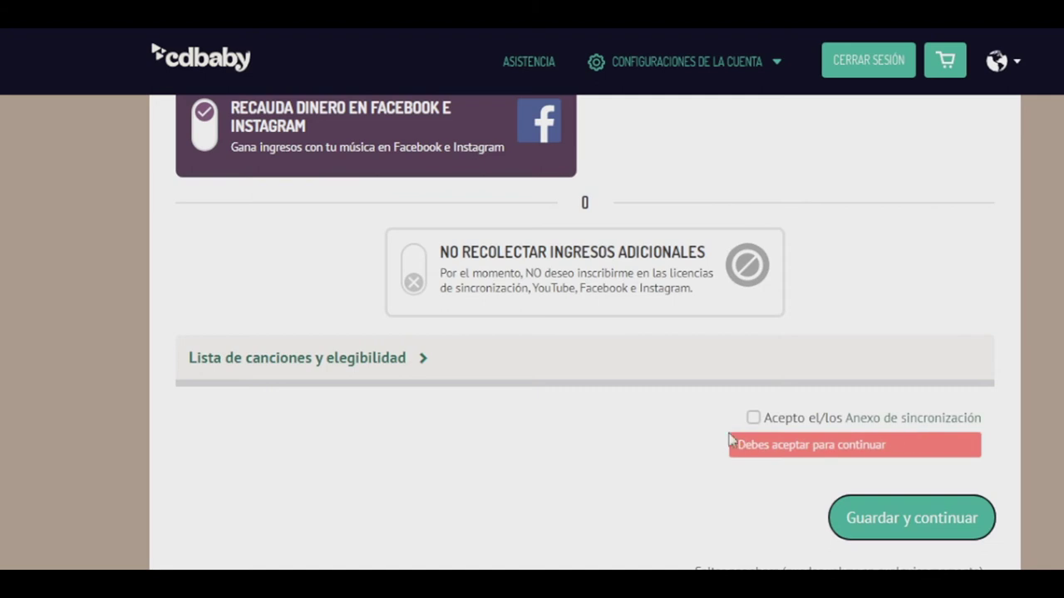
# Accept the Anexo de sincronización and save the licensing choices
pyautogui.click(752, 418)
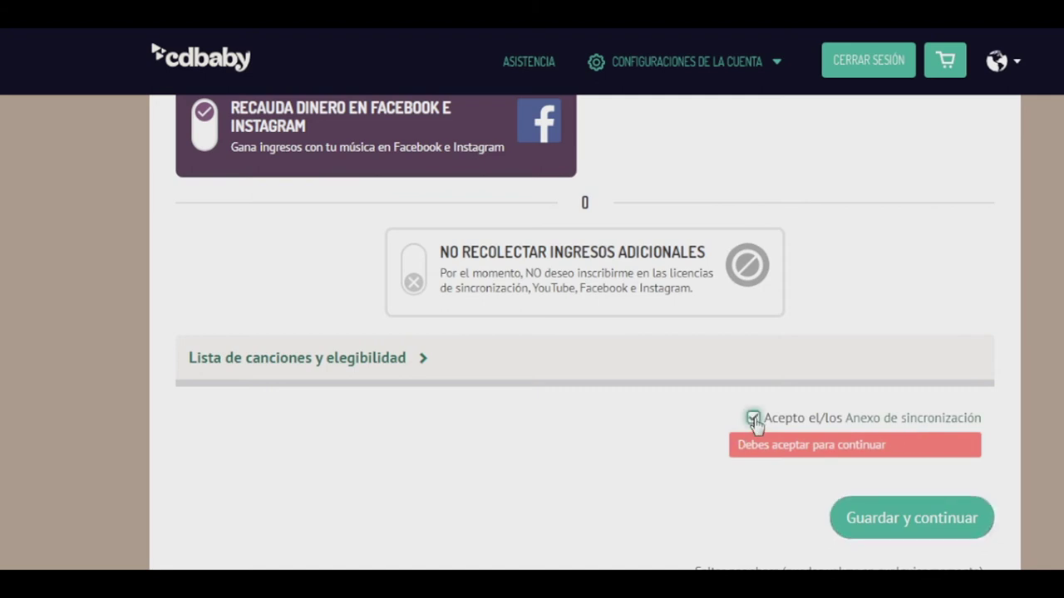
pyautogui.click(420, 358)
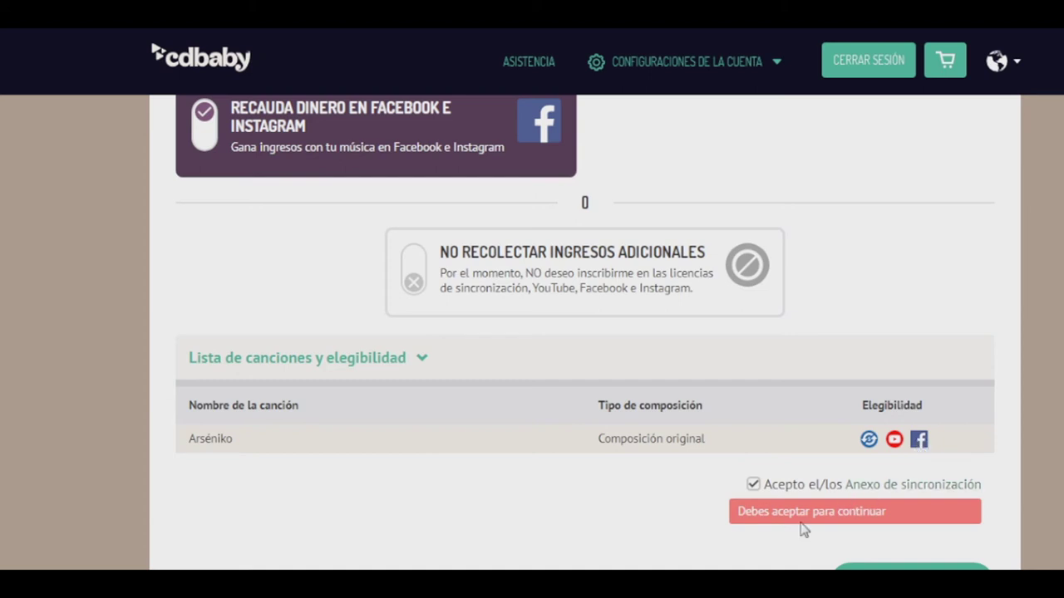
pyautogui.scroll(-1, 804, 529)
pyautogui.click(934, 496)
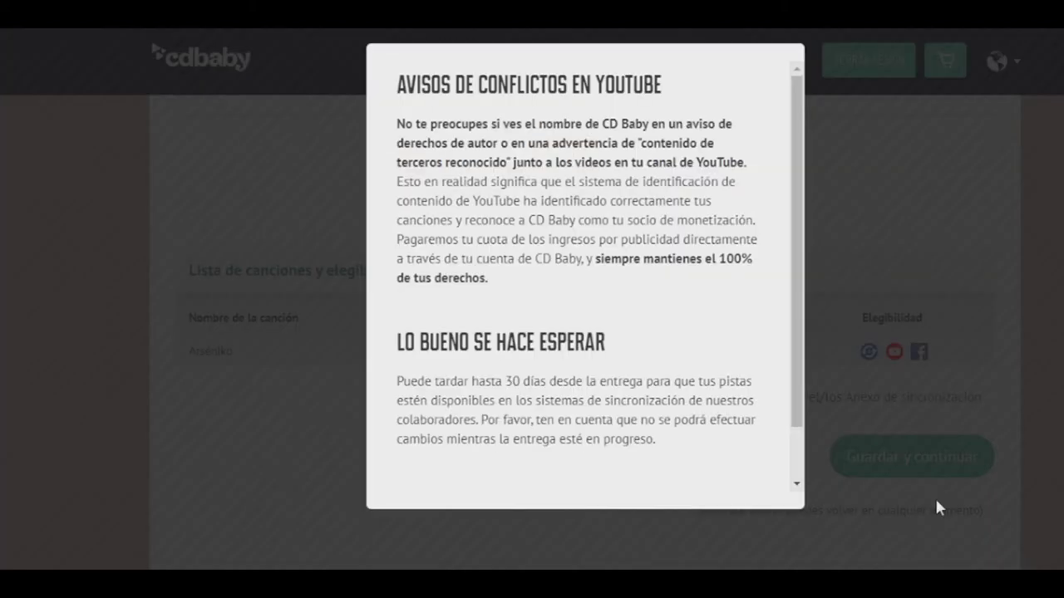
# Agree to the YouTube conflict notice with Estoy de acuerdo, sigue
pyautogui.scroll(-1, 796, 399)
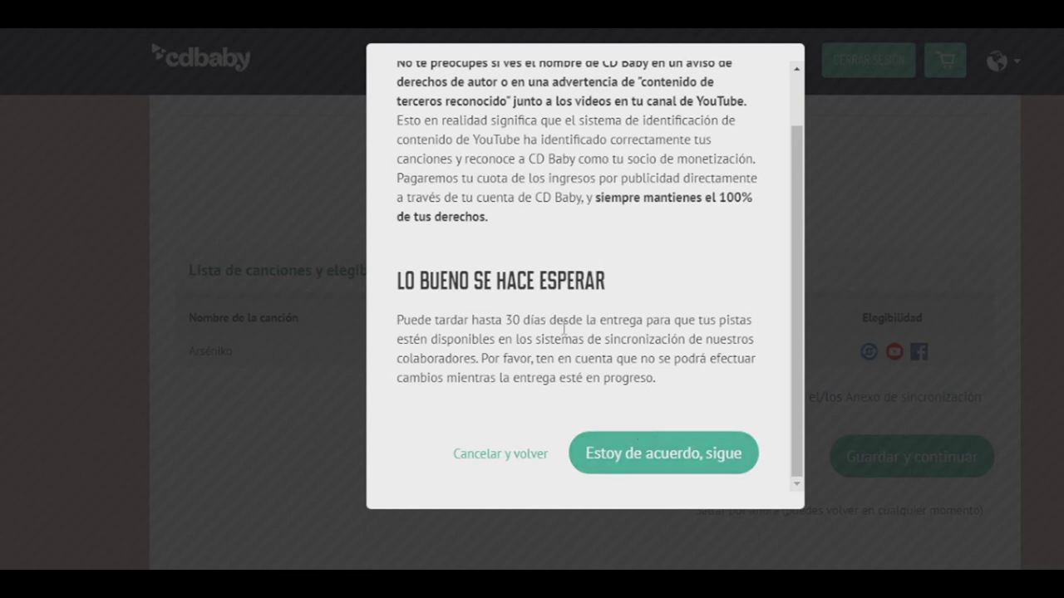
pyautogui.click(657, 459)
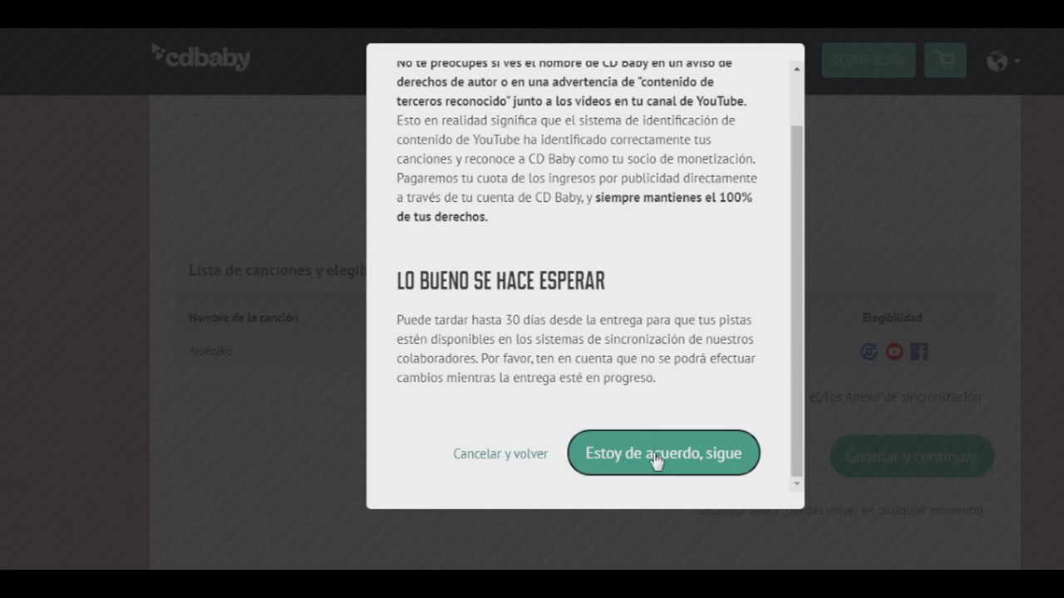
pyautogui.scroll(-5, 654, 451)
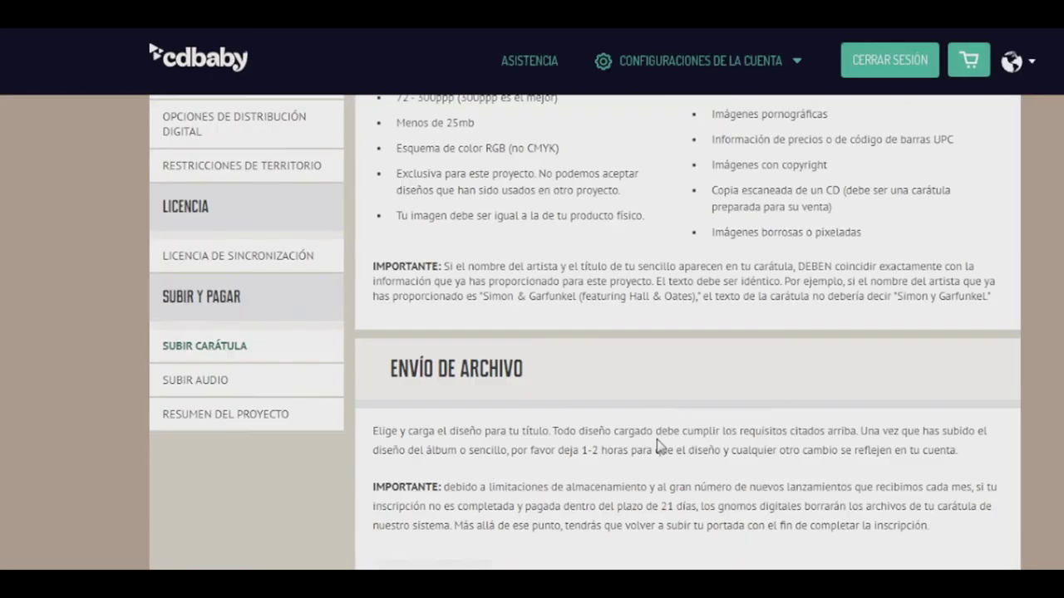
pyautogui.scroll(-4, 656, 446)
# Select the M.D.A Rekords logo image as the single's cover art and save
pyautogui.click(465, 220)
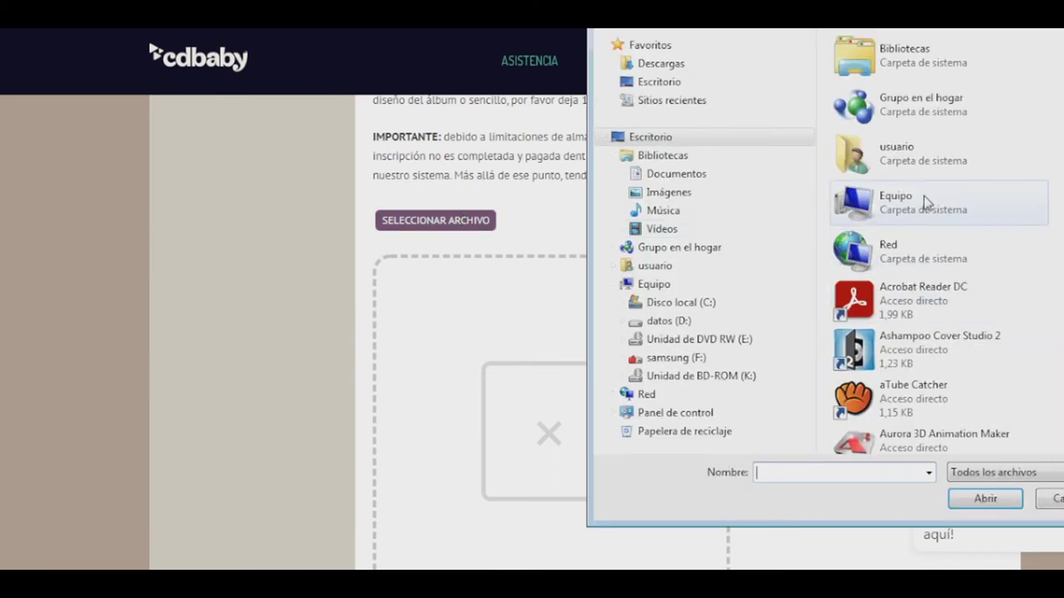
pyautogui.doubleClick(926, 204)
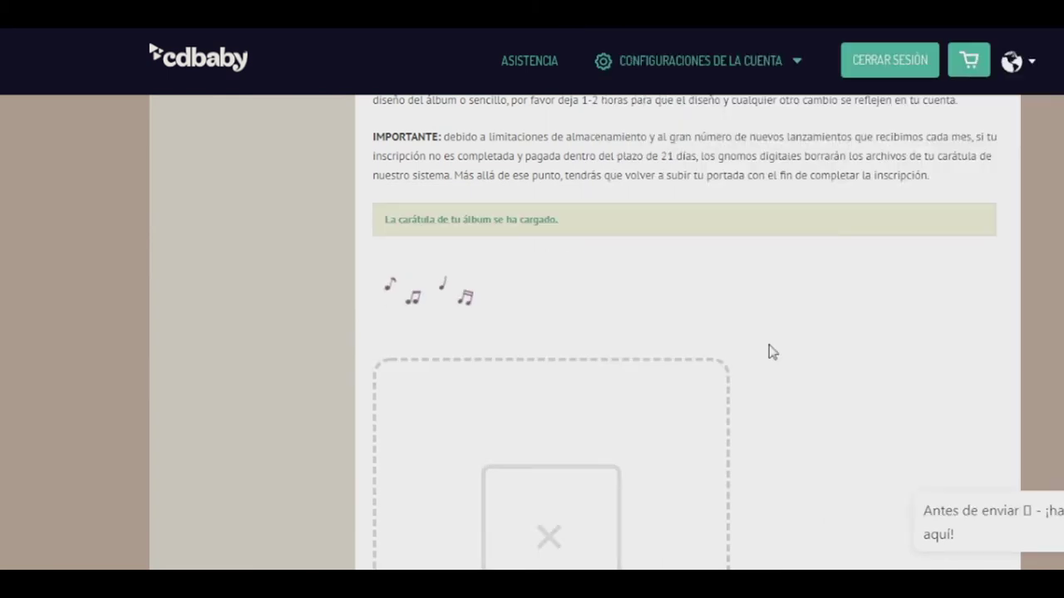
pyautogui.scroll(-3, 769, 345)
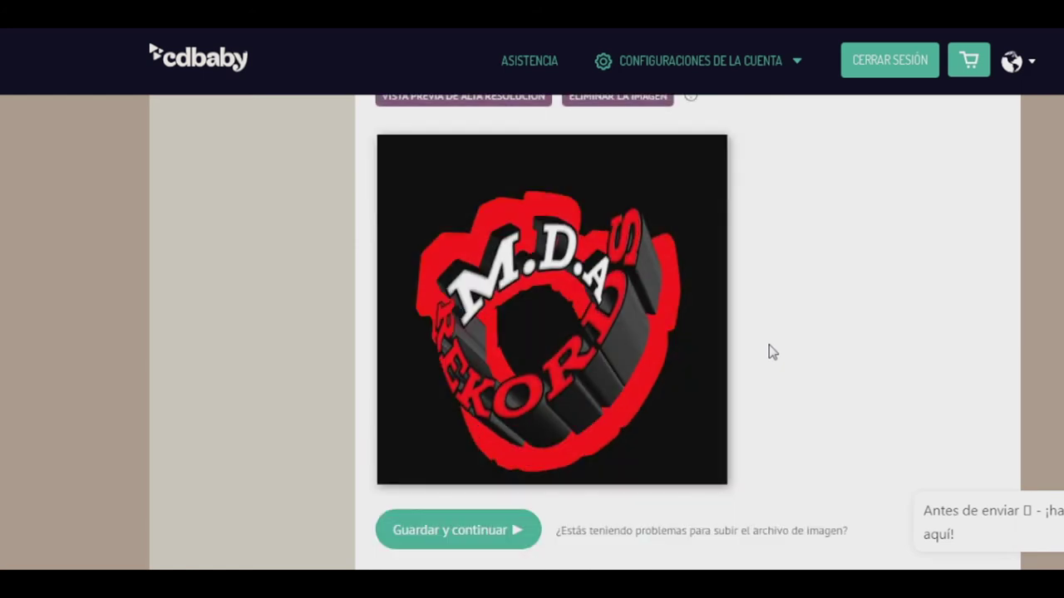
pyautogui.scroll(-1, 769, 345)
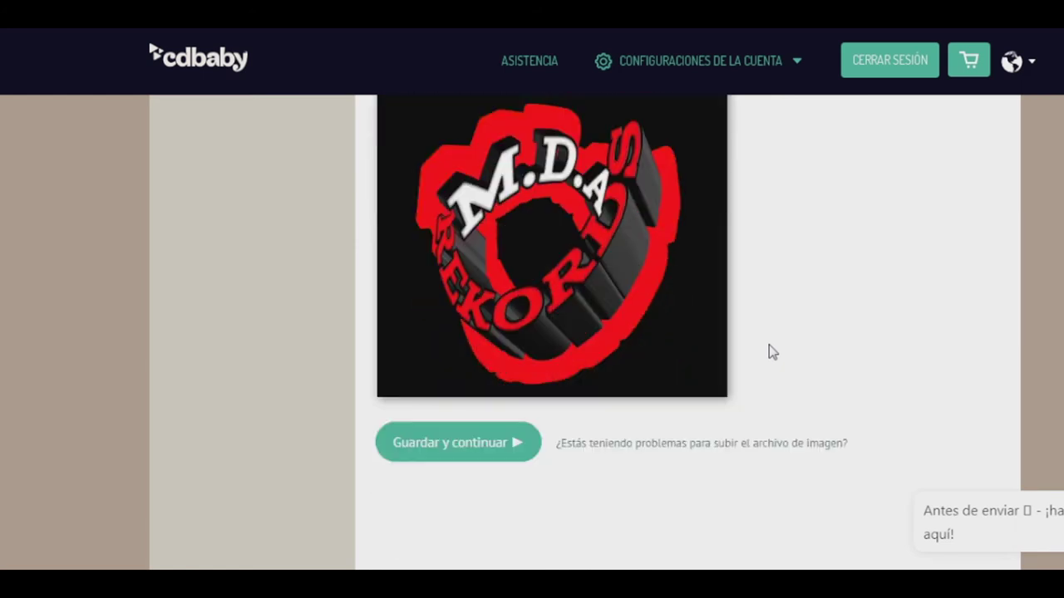
pyautogui.click(471, 455)
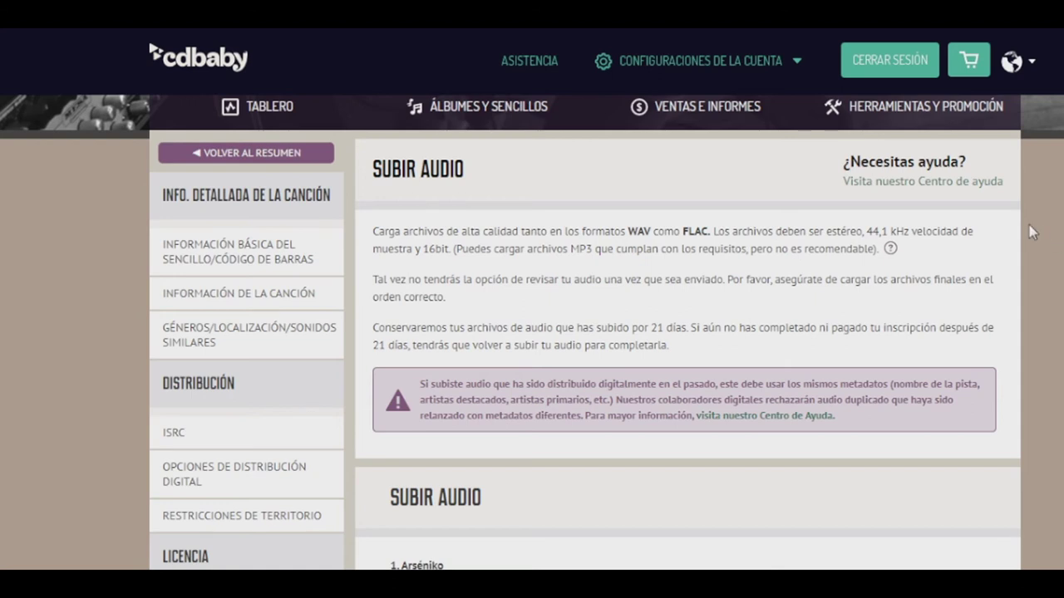
# Highlight the 44,1 kHz sample-rate and 16bit depth requirements on the Subir audio page
pyautogui.moveTo(867, 235); pyautogui.dragTo(910, 235)
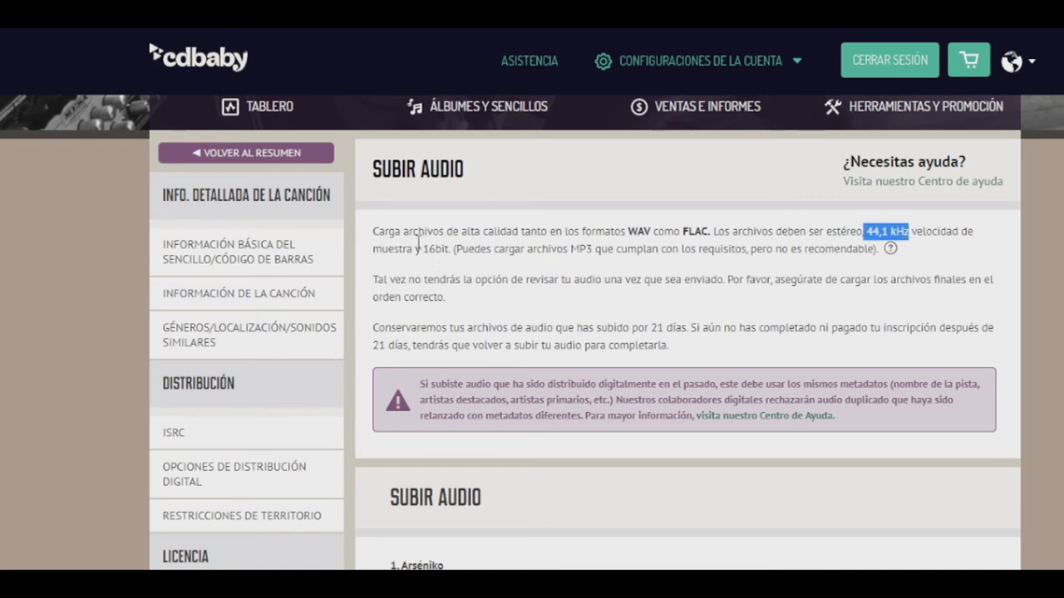
pyautogui.moveTo(423, 248); pyautogui.dragTo(453, 250)
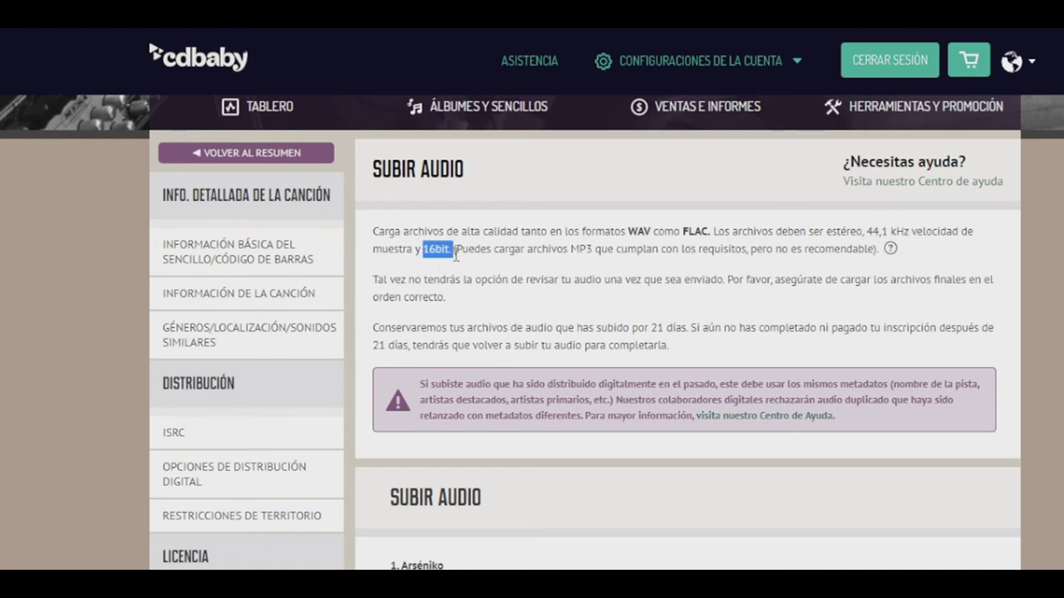
pyautogui.click(470, 257)
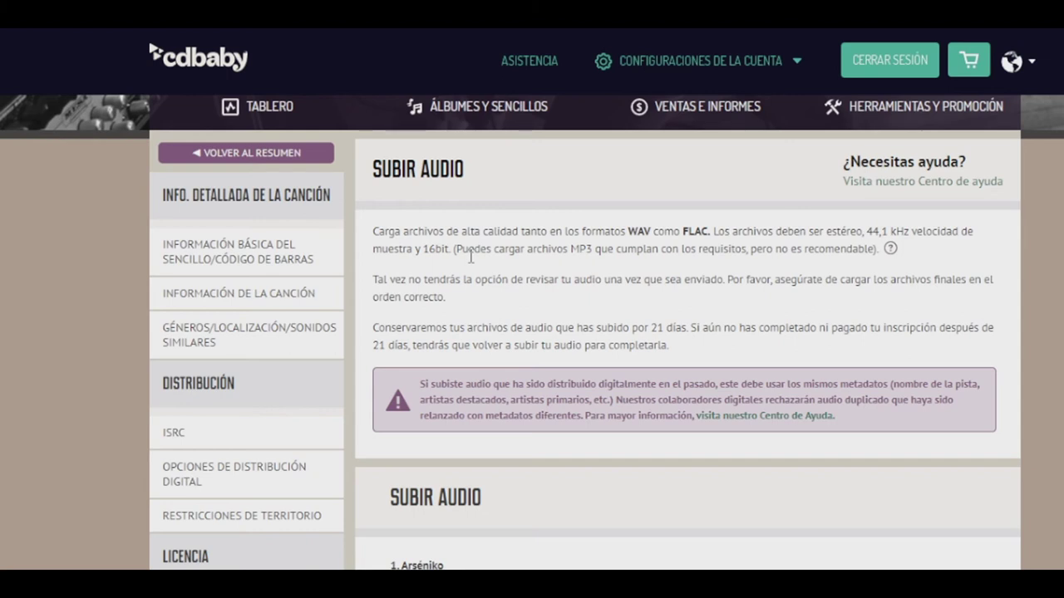
# Choose the Arséniko Beat file for track 1 Arséniko and start the upload
pyautogui.scroll(-2, 533, 369)
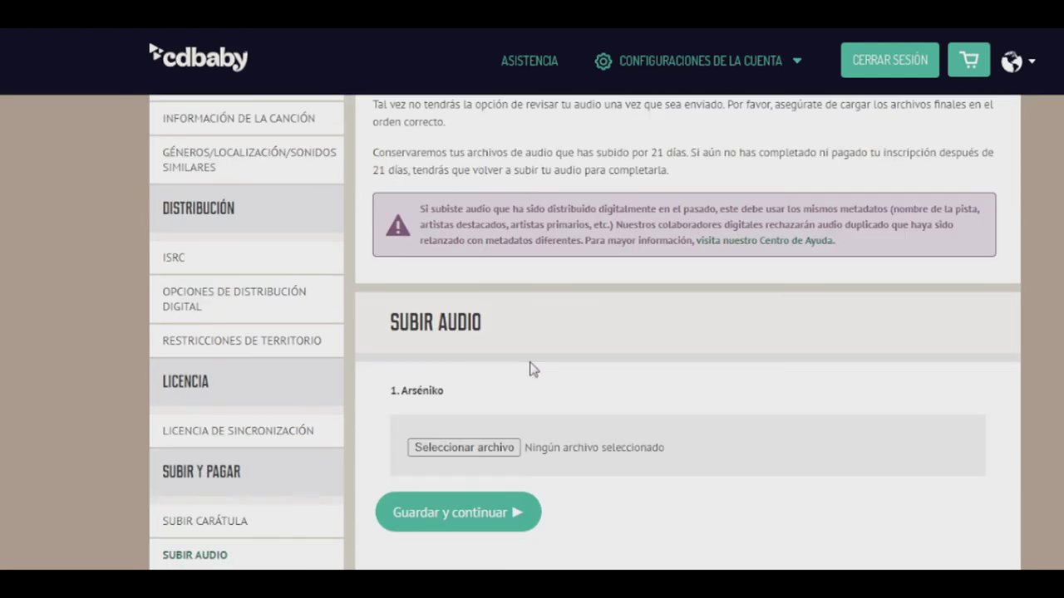
pyautogui.scroll(-1, 534, 369)
pyautogui.click(495, 362)
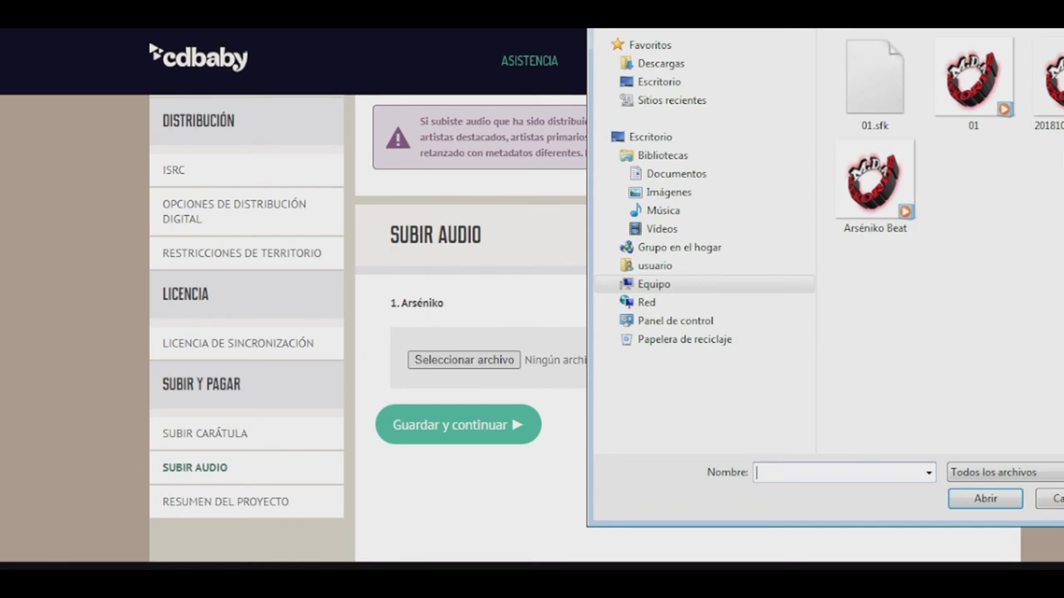
pyautogui.click(848, 218)
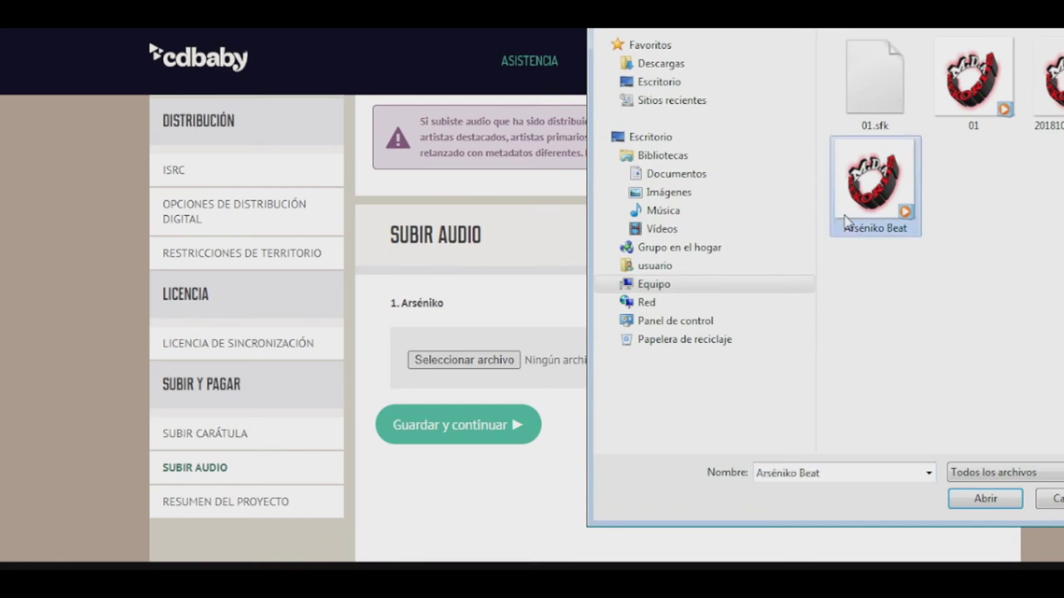
pyautogui.click(952, 118)
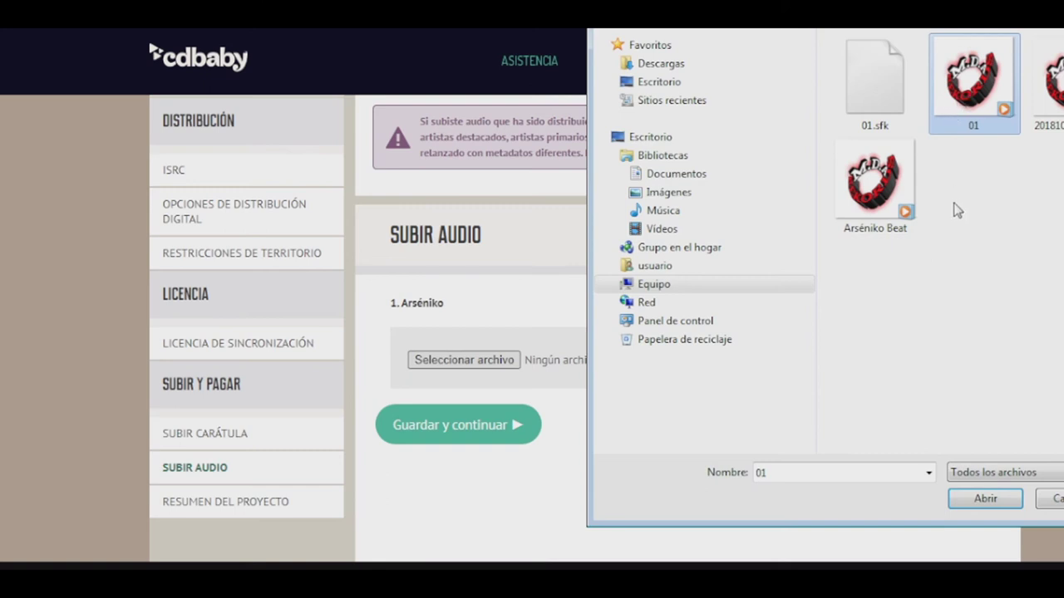
pyautogui.click(881, 176)
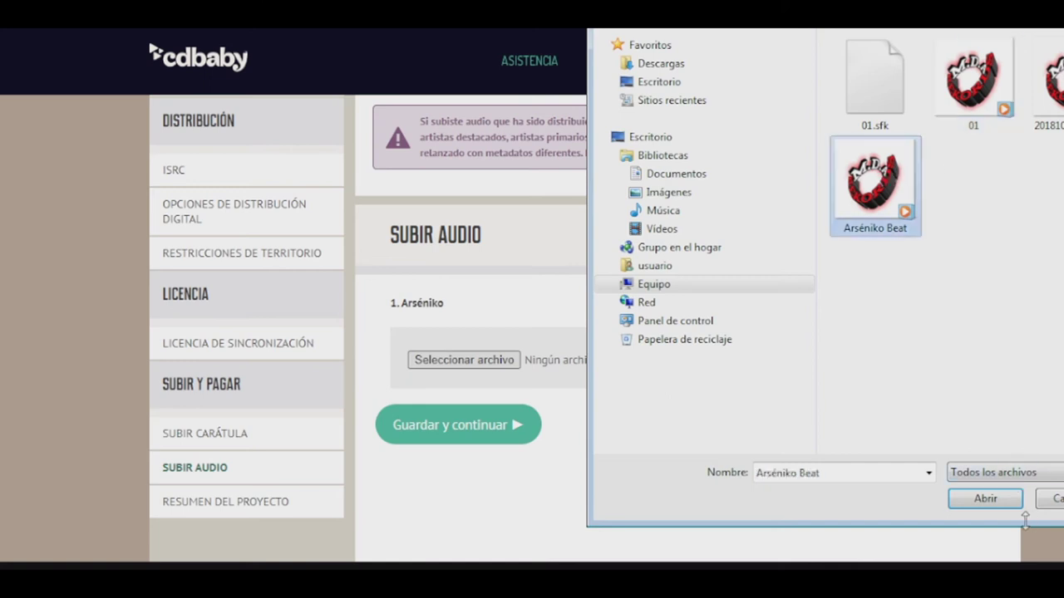
pyautogui.click(978, 498)
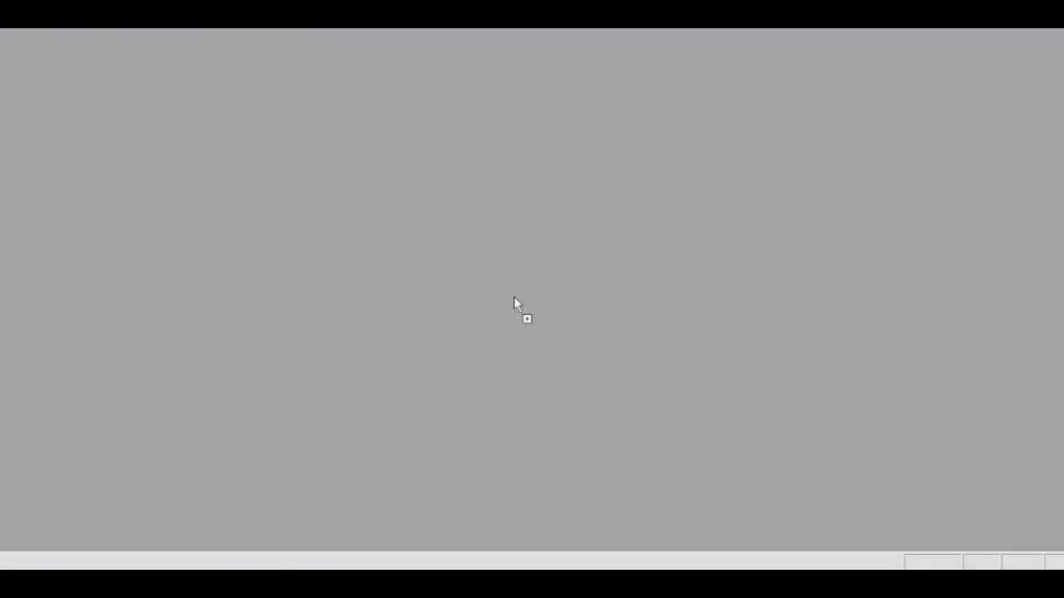
# Open 01.wav in Sound Forge and play it briefly
pyautogui.moveTo(498, 325); pyautogui.dragTo(498, 325)
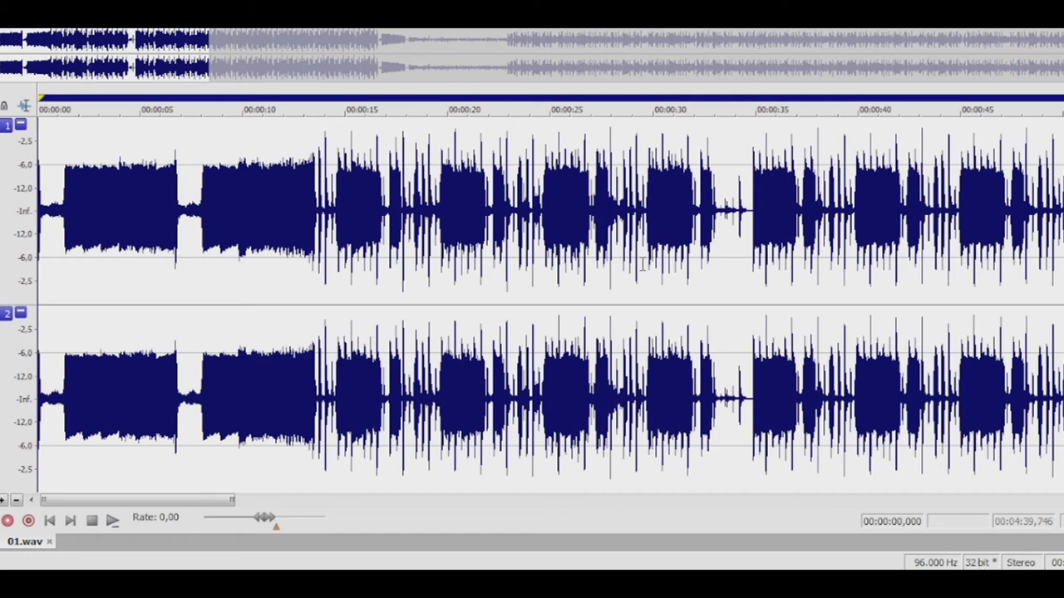
pyautogui.press('space')
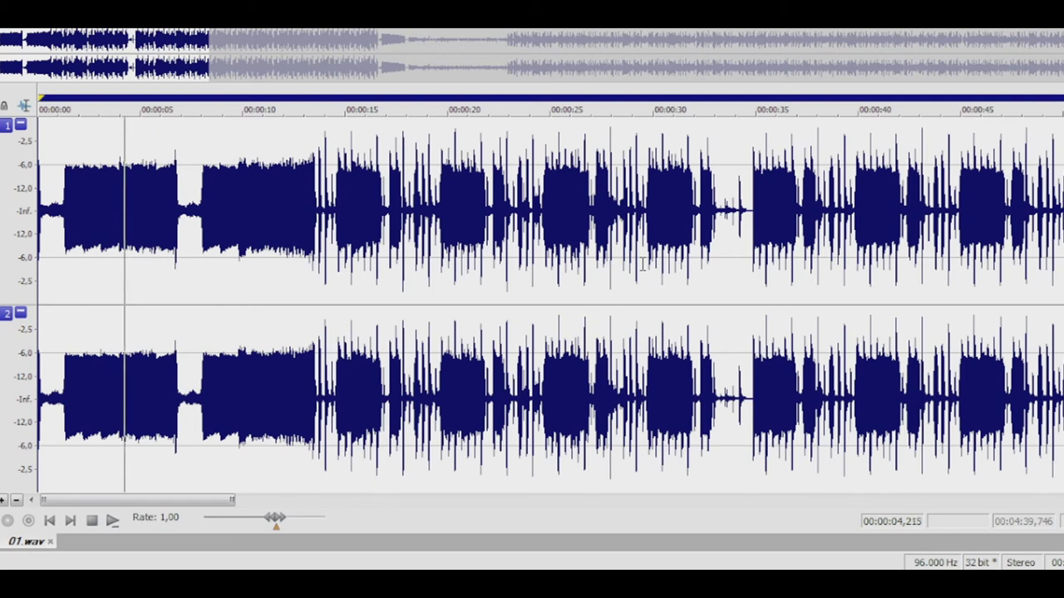
pyautogui.press('space')
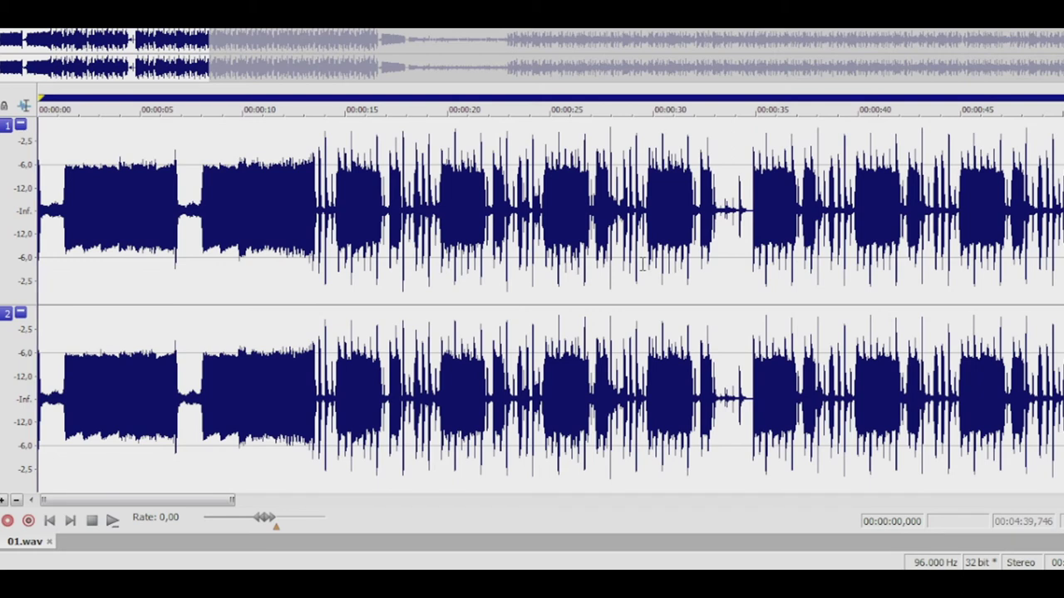
# Save the track as 'Arseniko BEAT' in Wave format, 44.100 Hz 16 Bit Stereo PCM
pyautogui.click(25, 17)
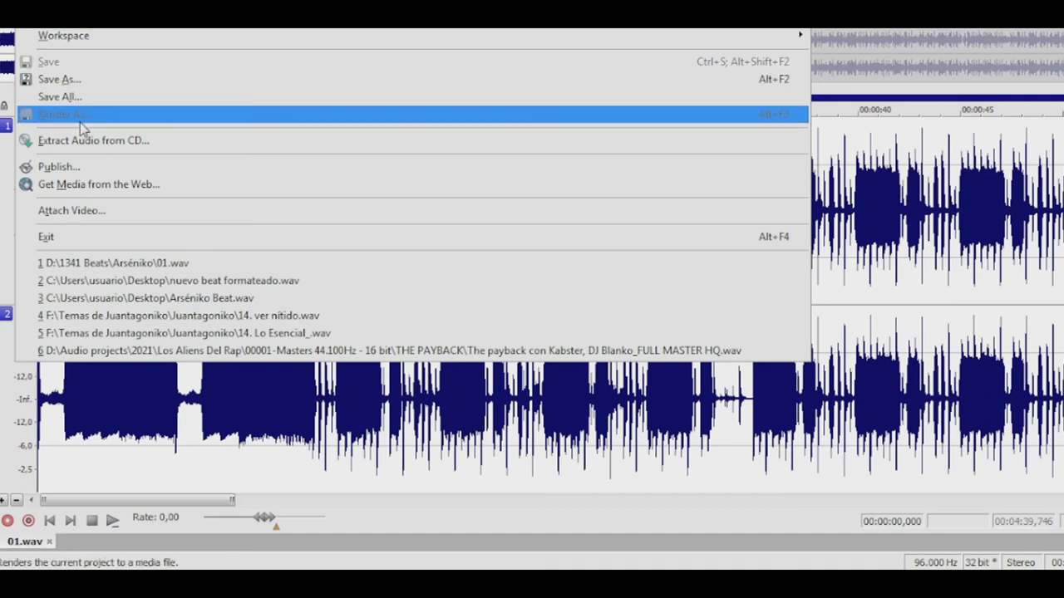
pyautogui.click(72, 80)
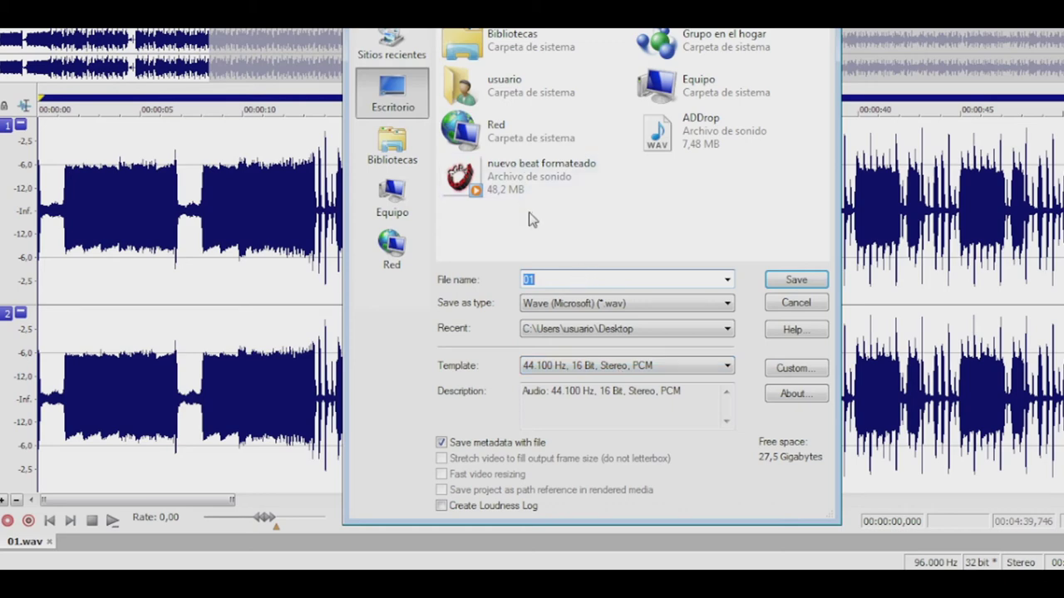
pyautogui.moveTo(554, 278); pyautogui.dragTo(509, 277)
pyautogui.write('Arseniko')
pyautogui.write(' b')
pyautogui.write(' BEAT')
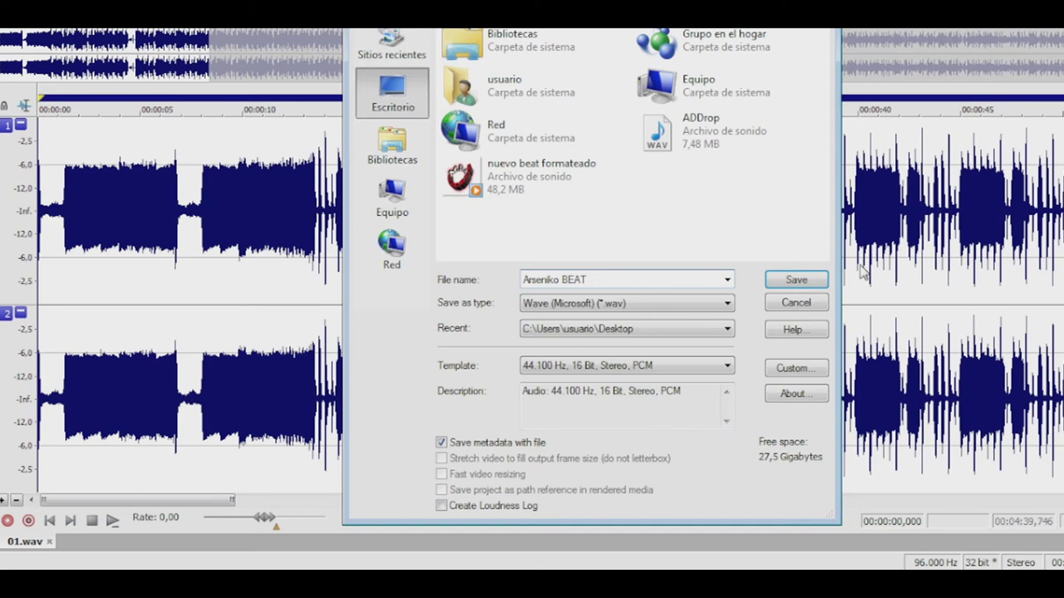
pyautogui.click(796, 281)
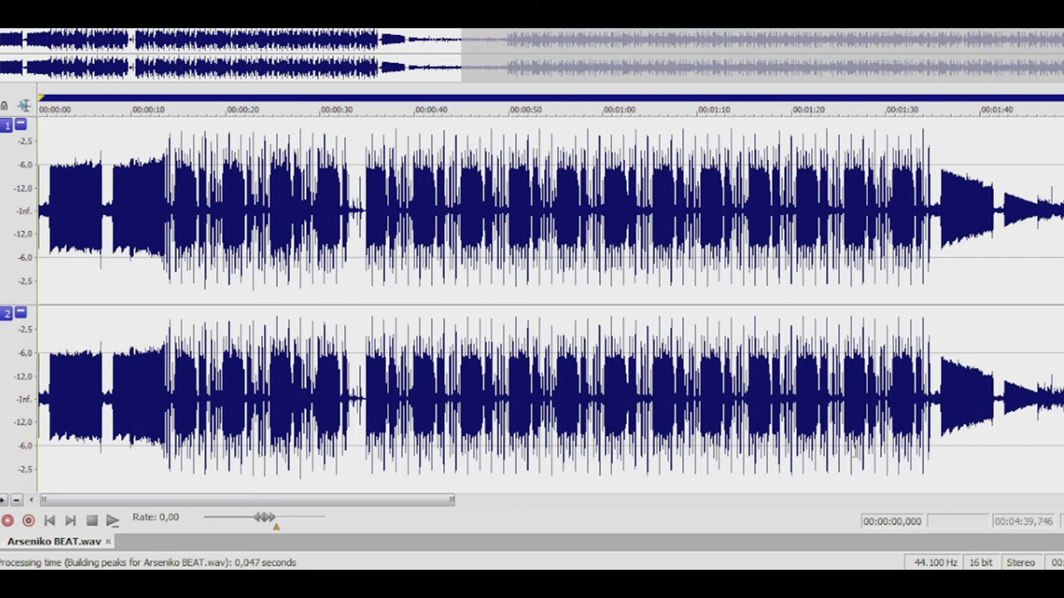
# Play back the saved audio, stop it, and close the file
pyautogui.press('space')
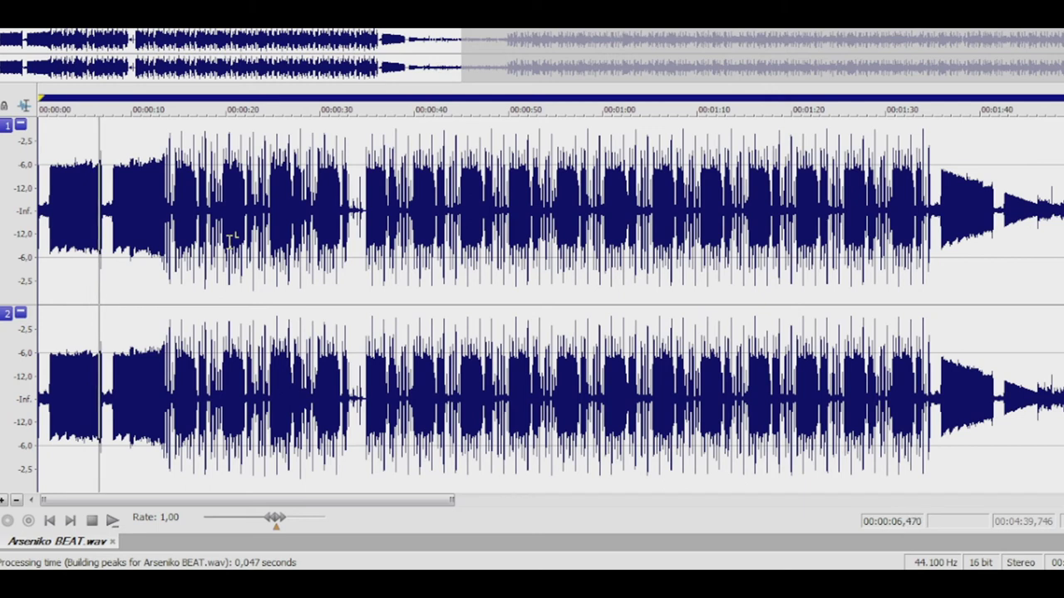
pyautogui.press('space')
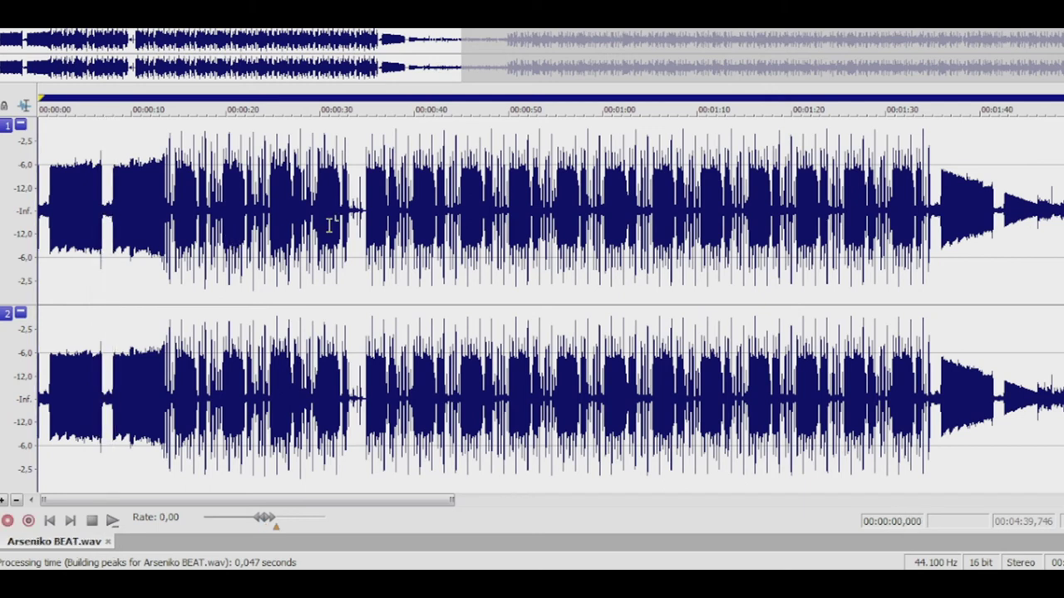
pyautogui.hotkey('ctrl', 'F4')
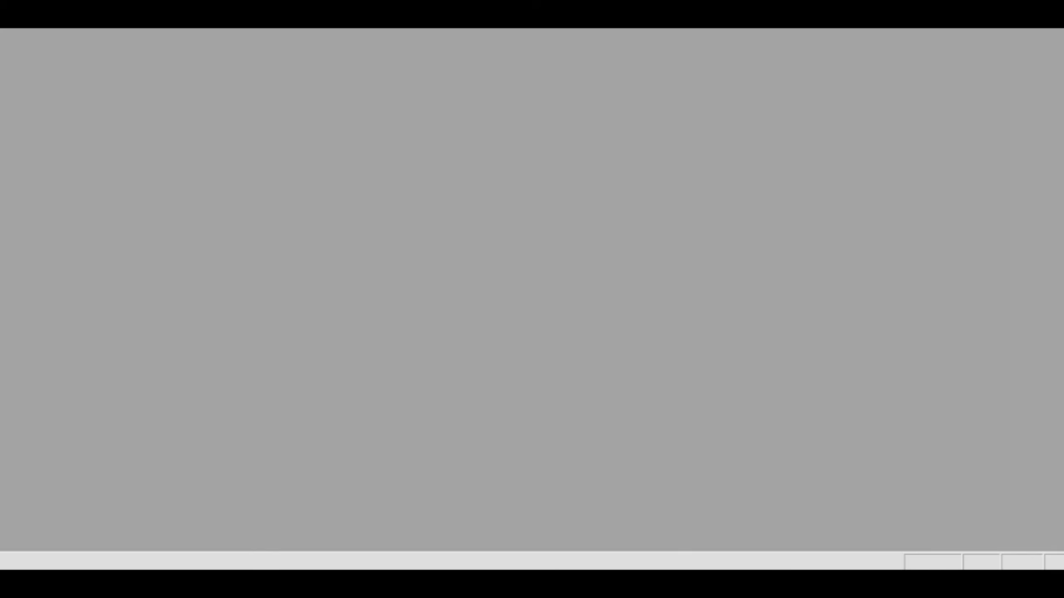
# Reopen Arseniko BEAT.wav to check it, then close it again
pyautogui.hotkey('alt', 'Tab')
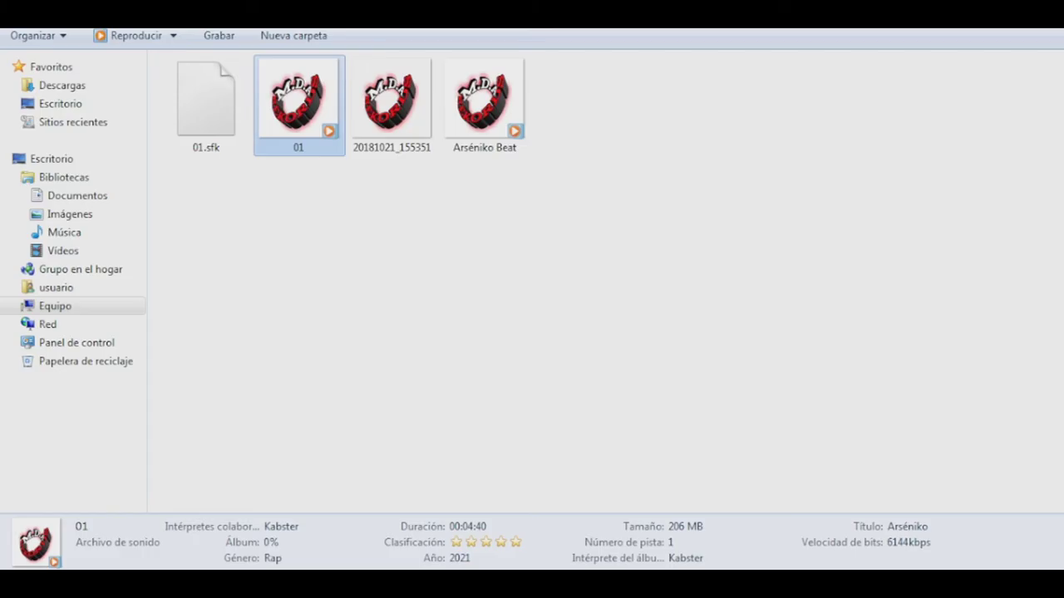
pyautogui.press('Return')
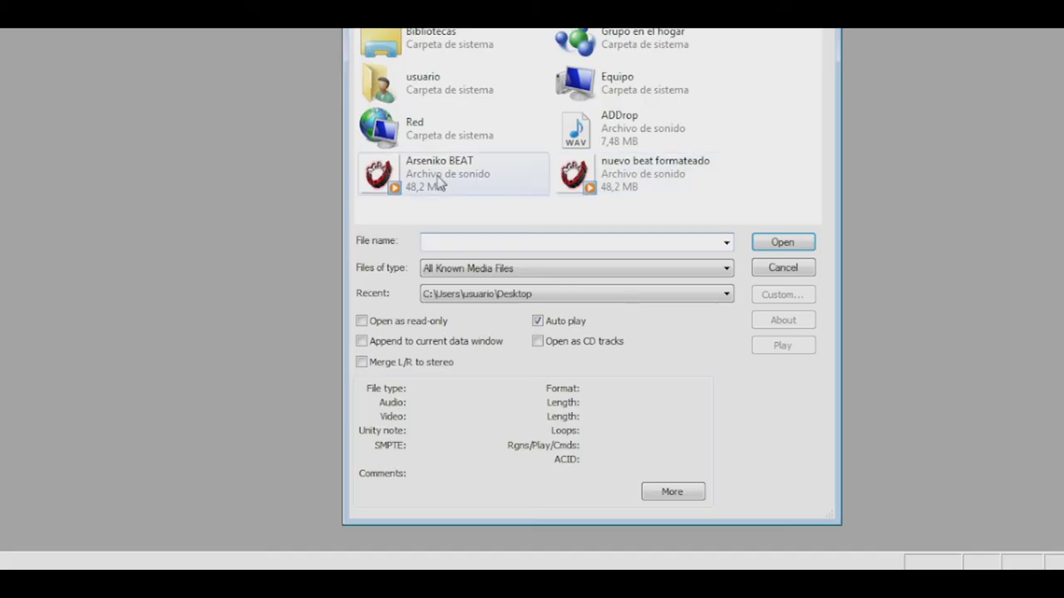
pyautogui.click(436, 183)
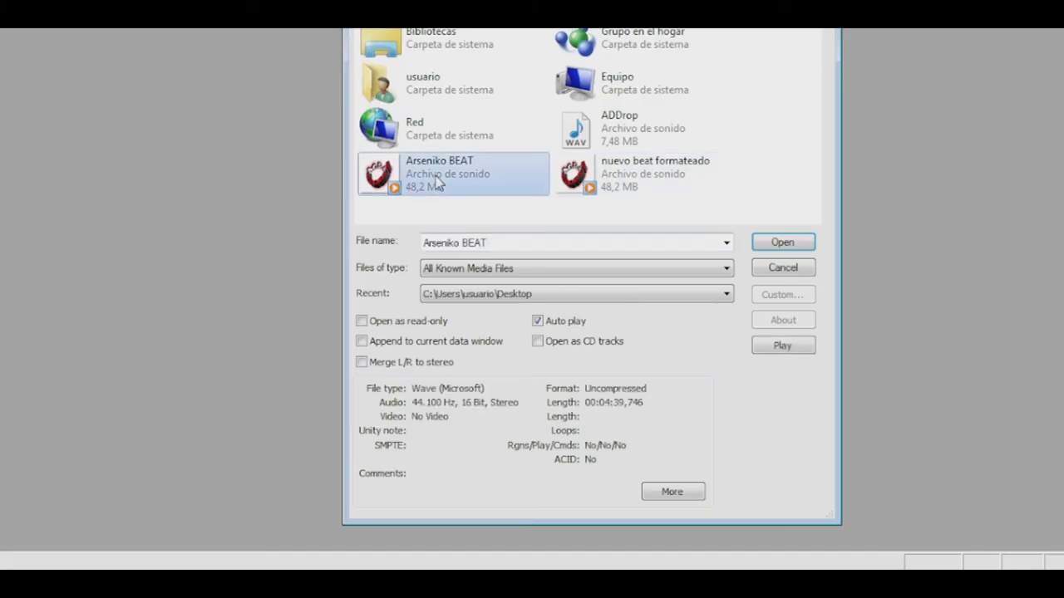
pyautogui.click(782, 243)
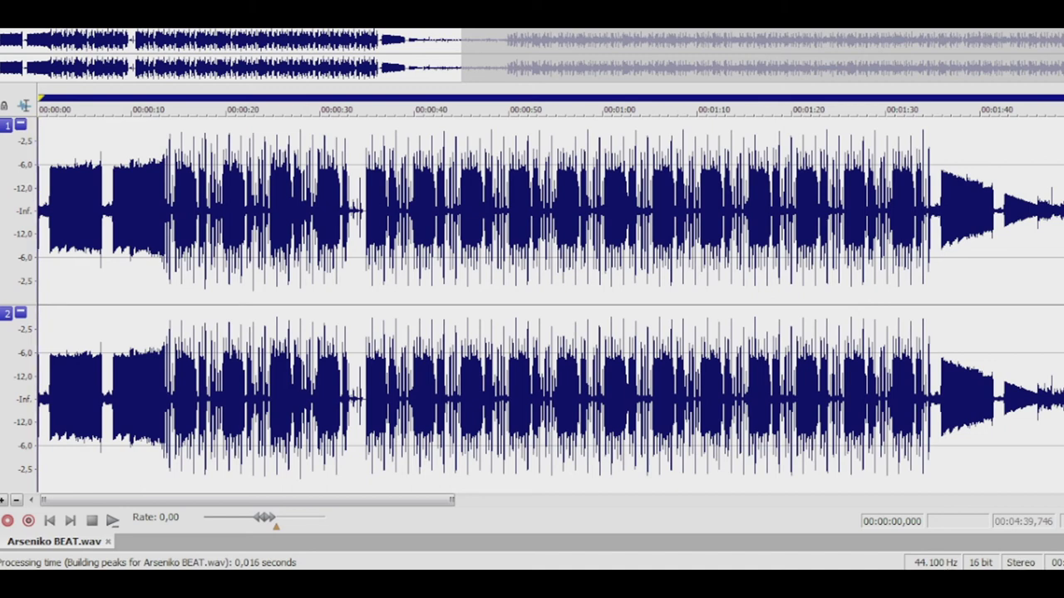
pyautogui.hotkey('ctrl', 'w')
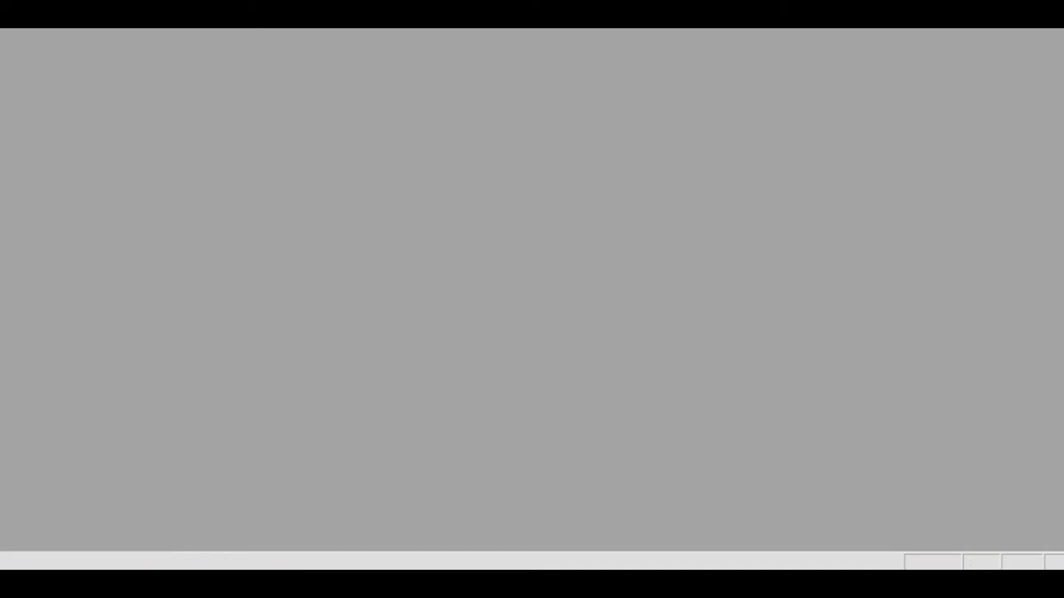
pyautogui.hotkey('alt', 'F4')
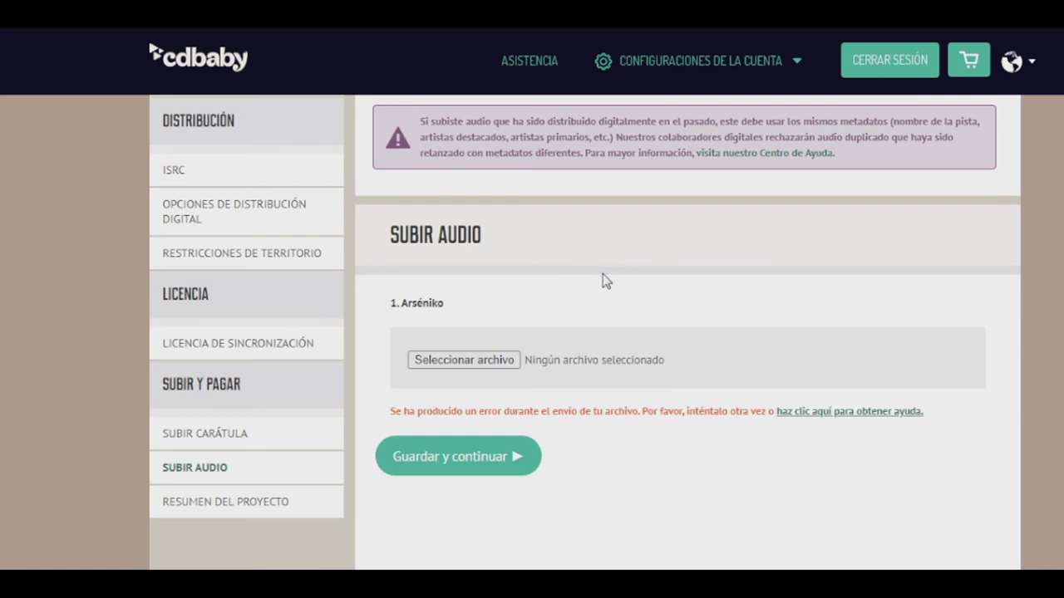
# Select Arséniko Beat as track 1's audio file and start the upload
pyautogui.click(471, 363)
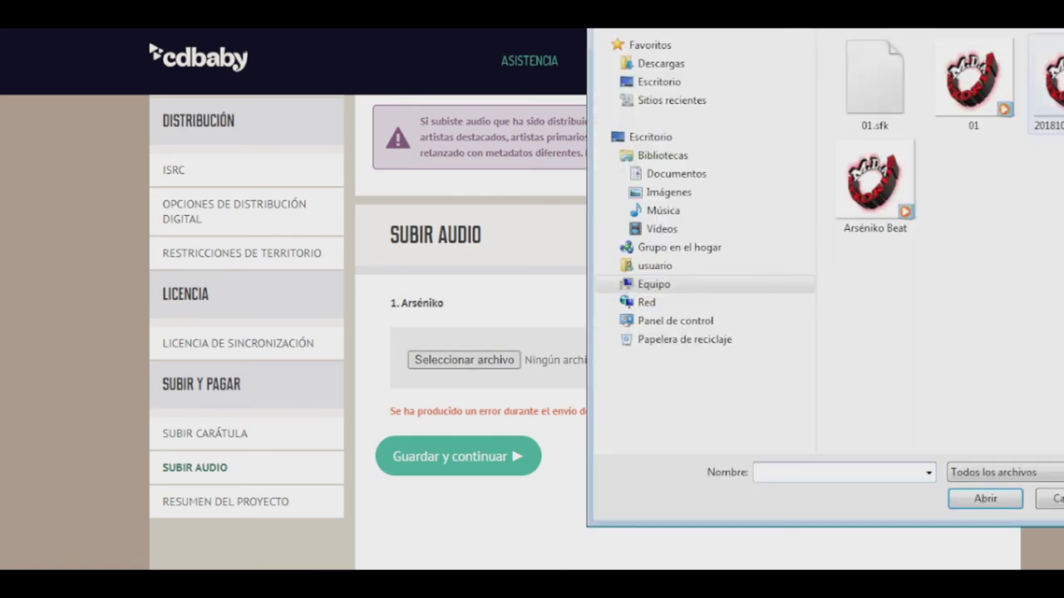
pyautogui.click(887, 176)
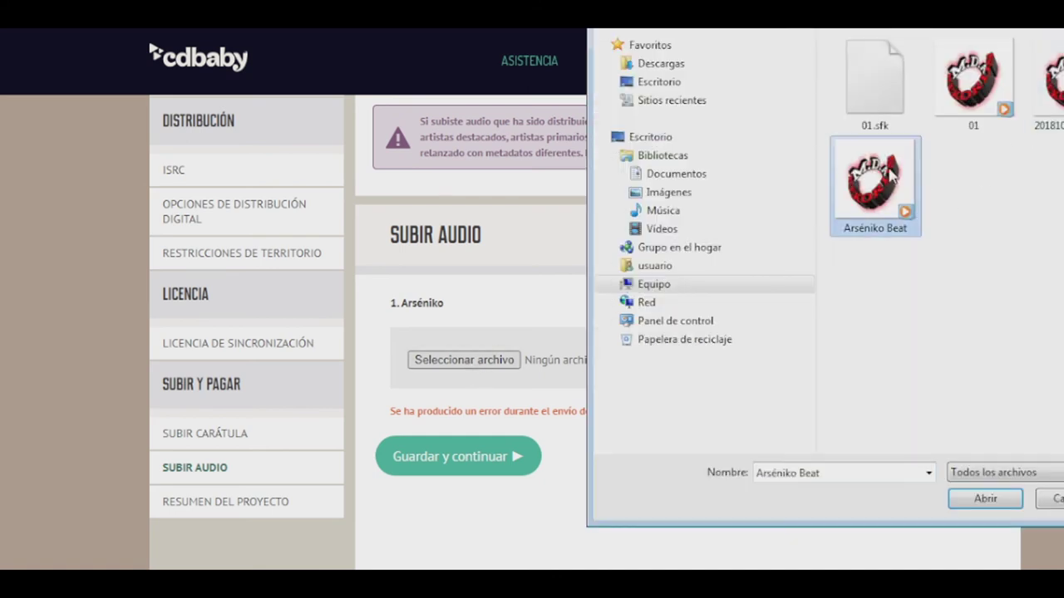
pyautogui.click(985, 499)
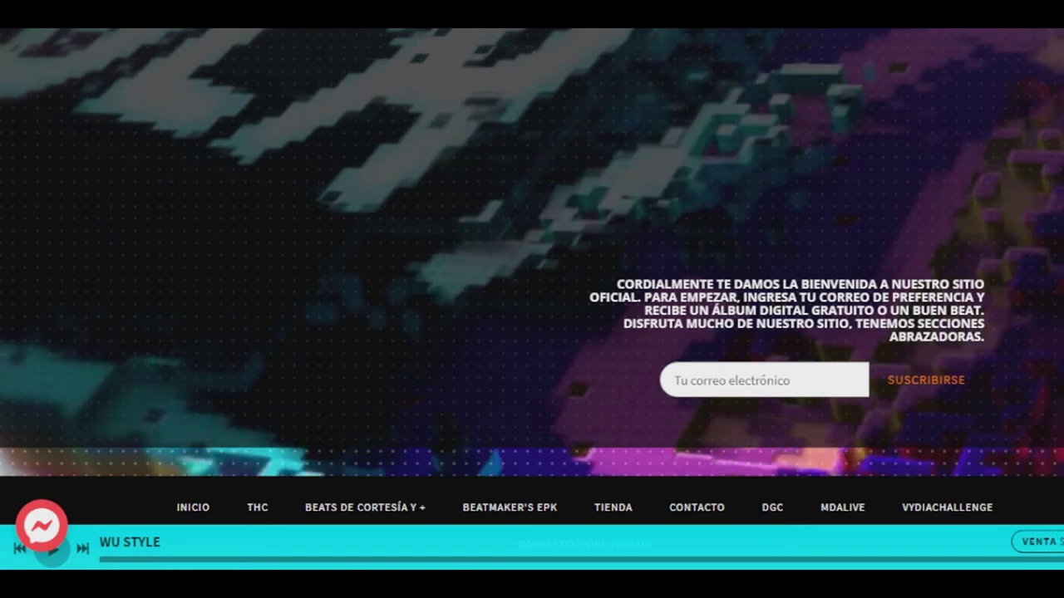
# Open the Quarentena EP page on the artist site and scroll to its beats list
pyautogui.scroll(-4, 444, 181)
pyautogui.click(418, 244)
pyautogui.scroll(-4, 412, 237)
pyautogui.scroll(-8, 410, 235)
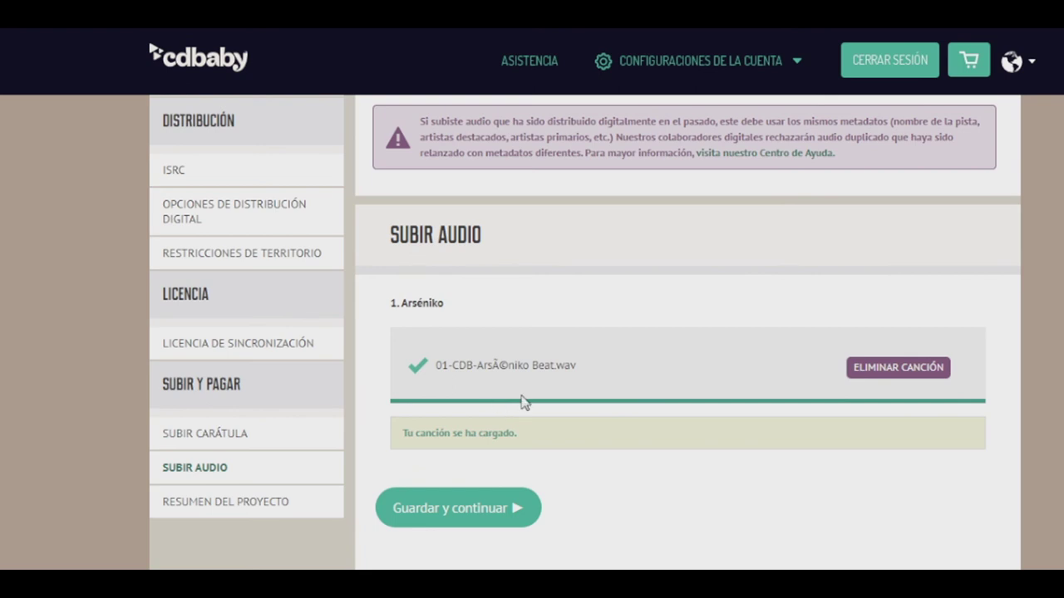
# Save the uploaded track and scroll through the Arséniko - Single project summary
pyautogui.click(472, 510)
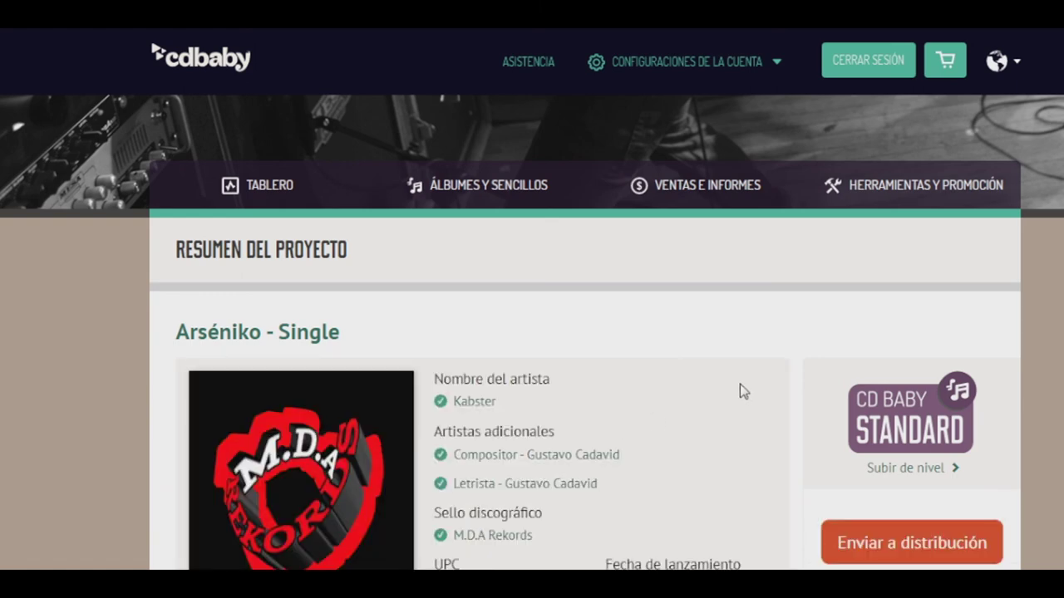
pyautogui.scroll(-2, 740, 384)
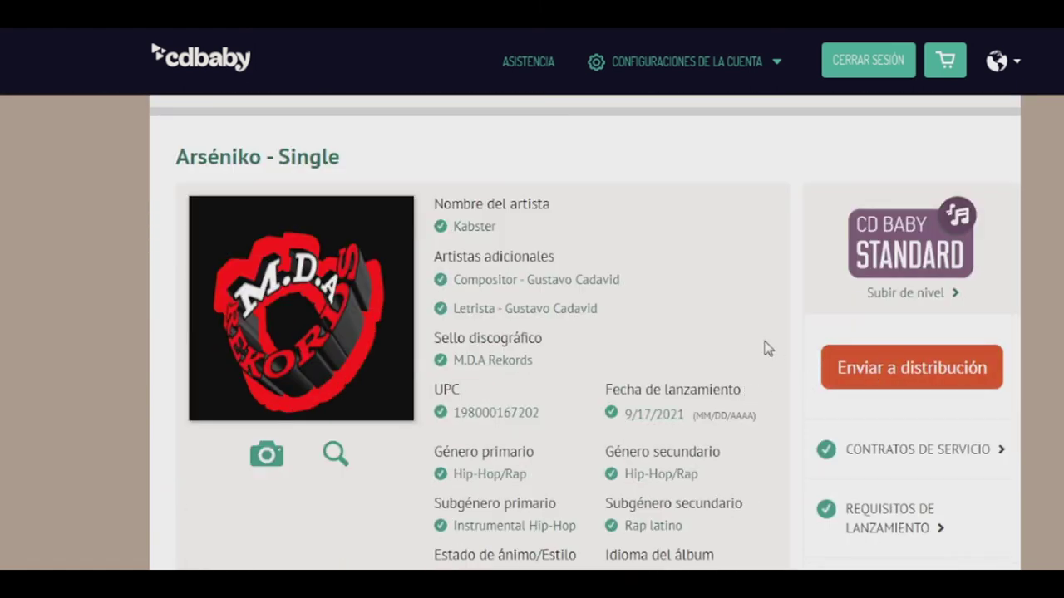
pyautogui.scroll(-3, 766, 349)
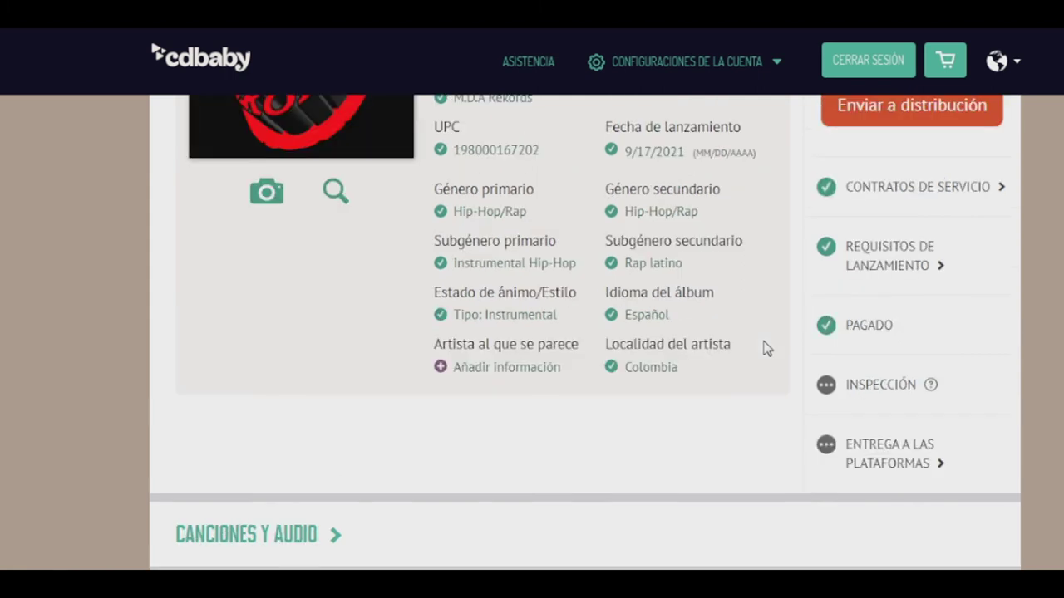
pyautogui.scroll(2, 766, 349)
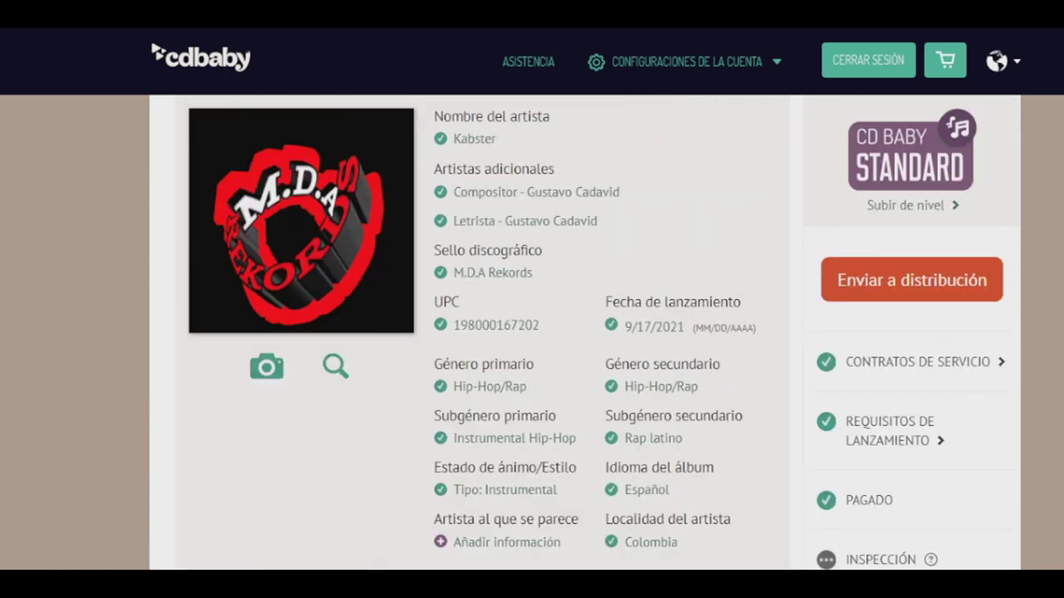
pyautogui.scroll(1, 596, 332)
pyautogui.scroll(-2, 597, 333)
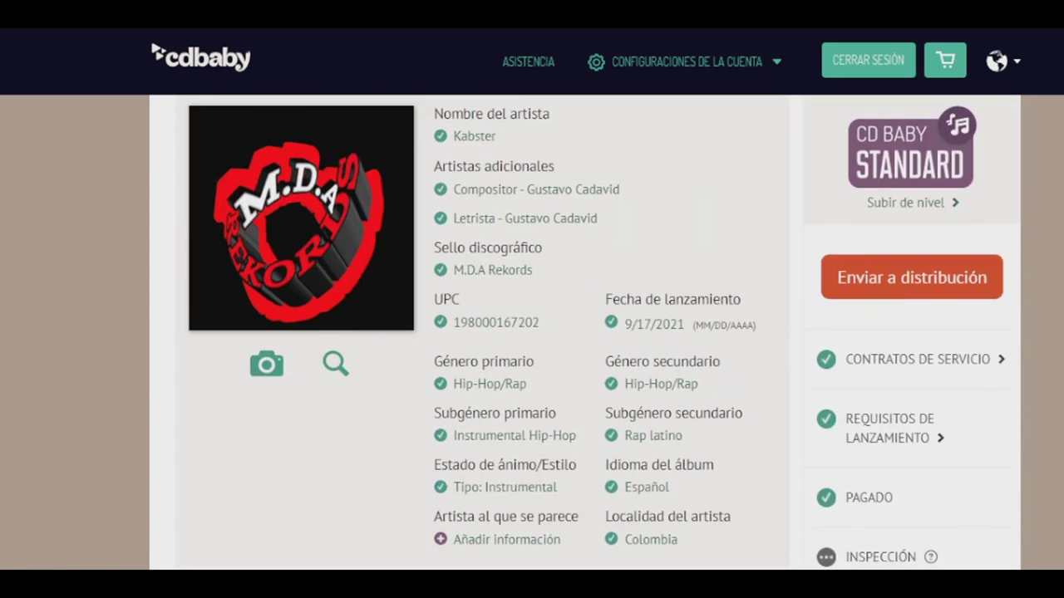
pyautogui.scroll(-1, 598, 333)
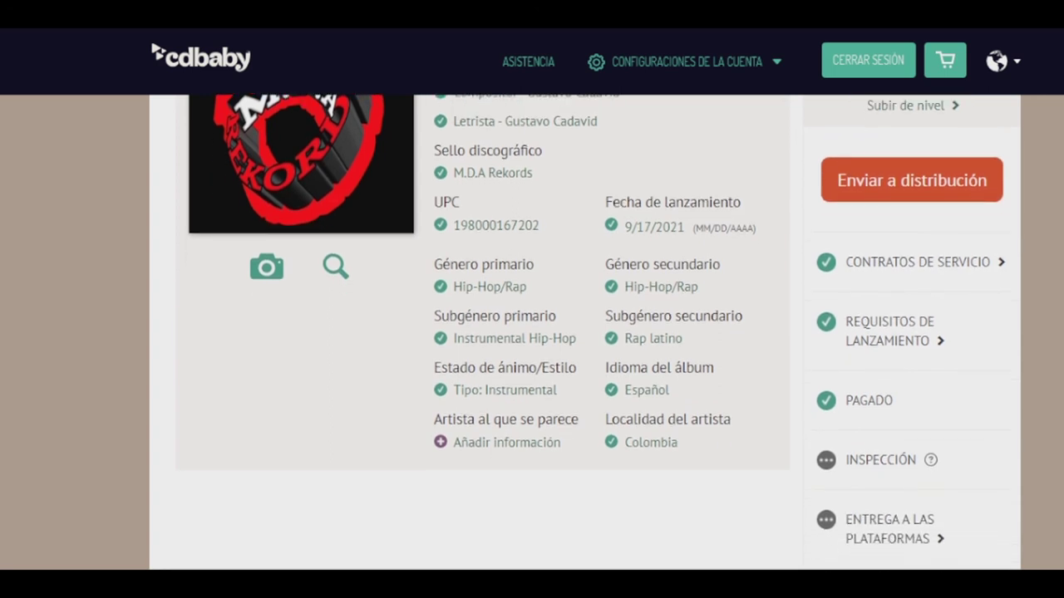
pyautogui.scroll(-4, 585, 333)
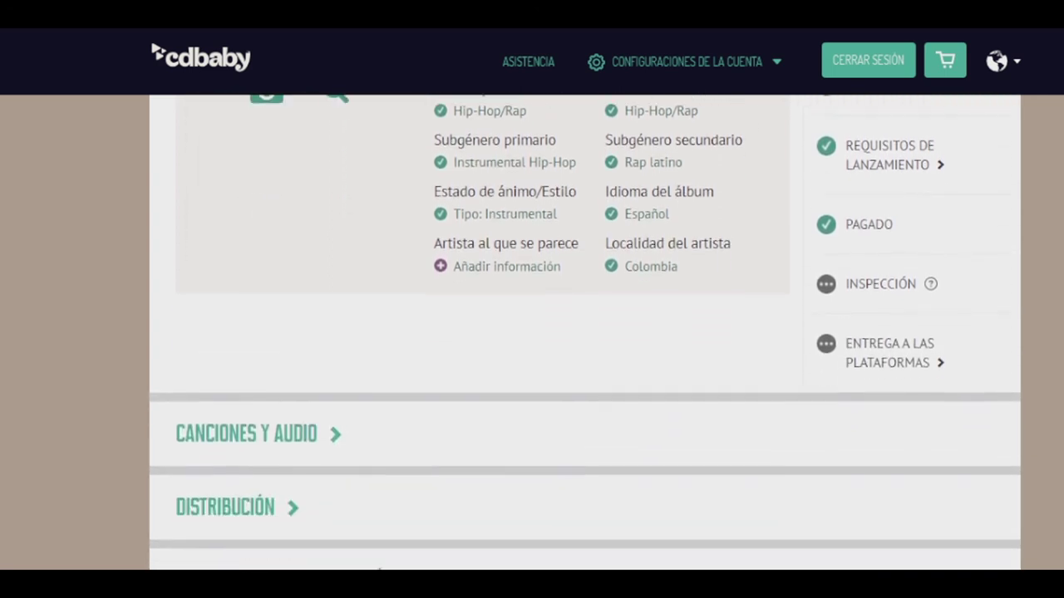
pyautogui.scroll(-2, 584, 333)
pyautogui.scroll(6, 584, 332)
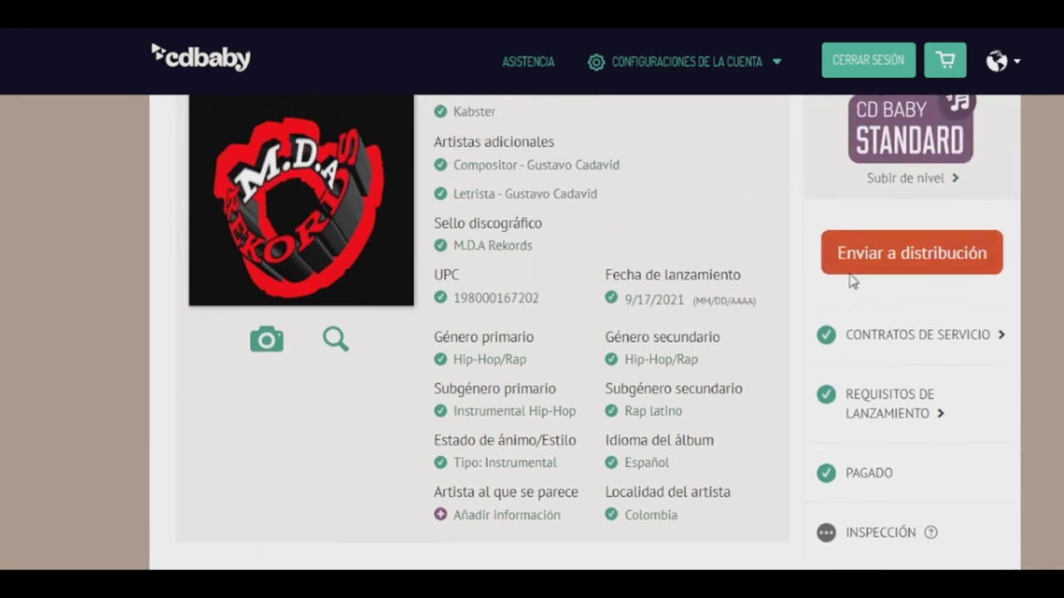
pyautogui.scroll(2, 357, 356)
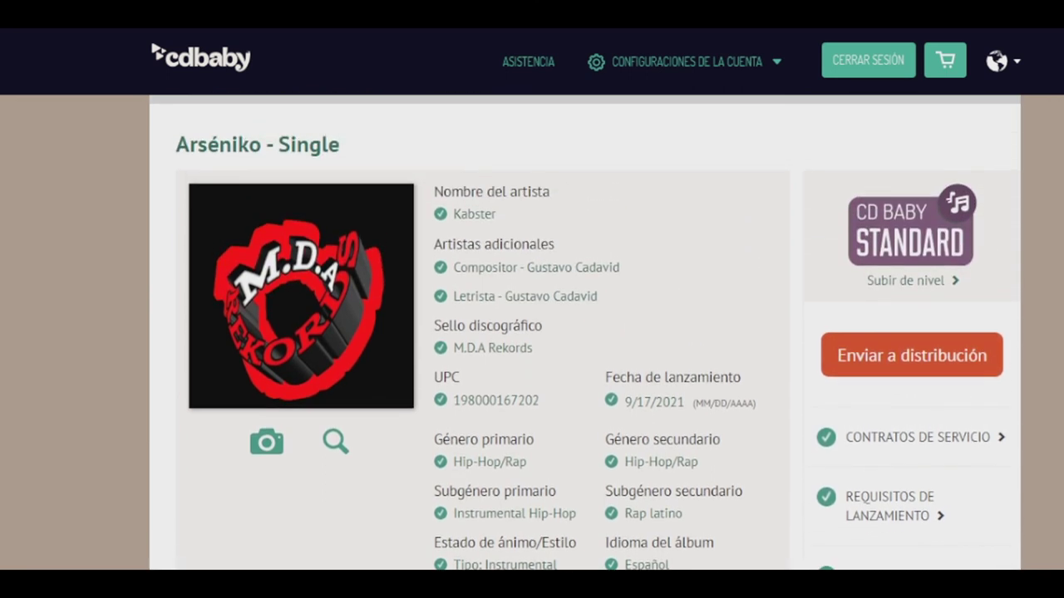
pyautogui.click(337, 336)
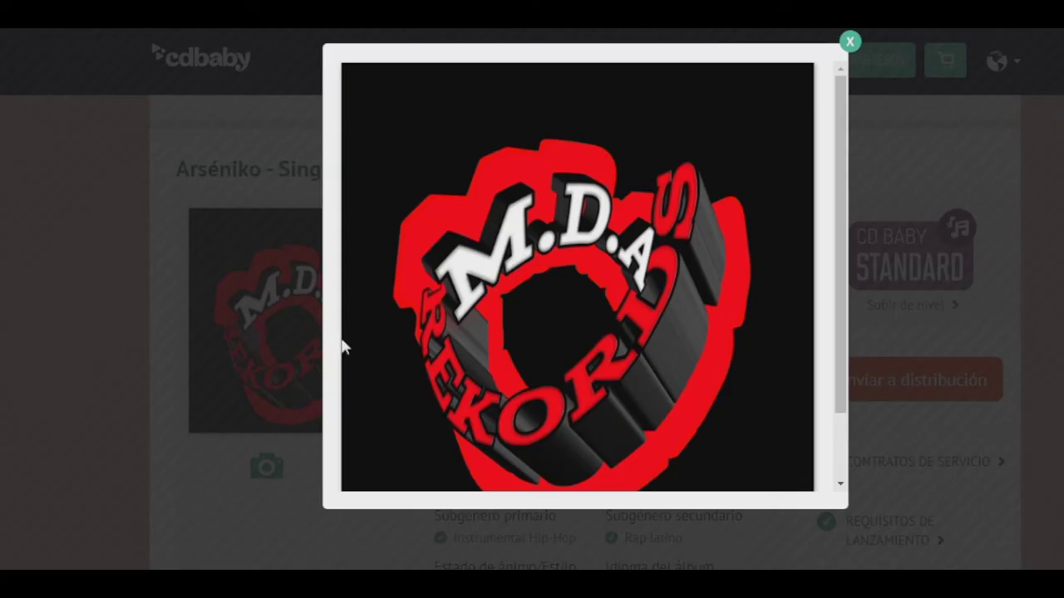
pyautogui.click(849, 41)
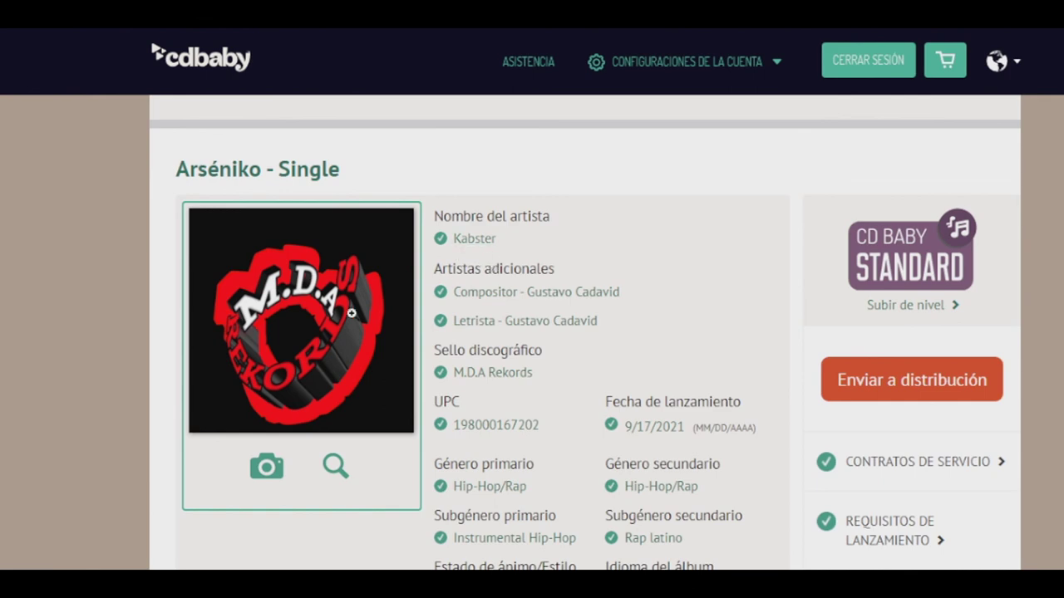
pyautogui.scroll(-5, 351, 312)
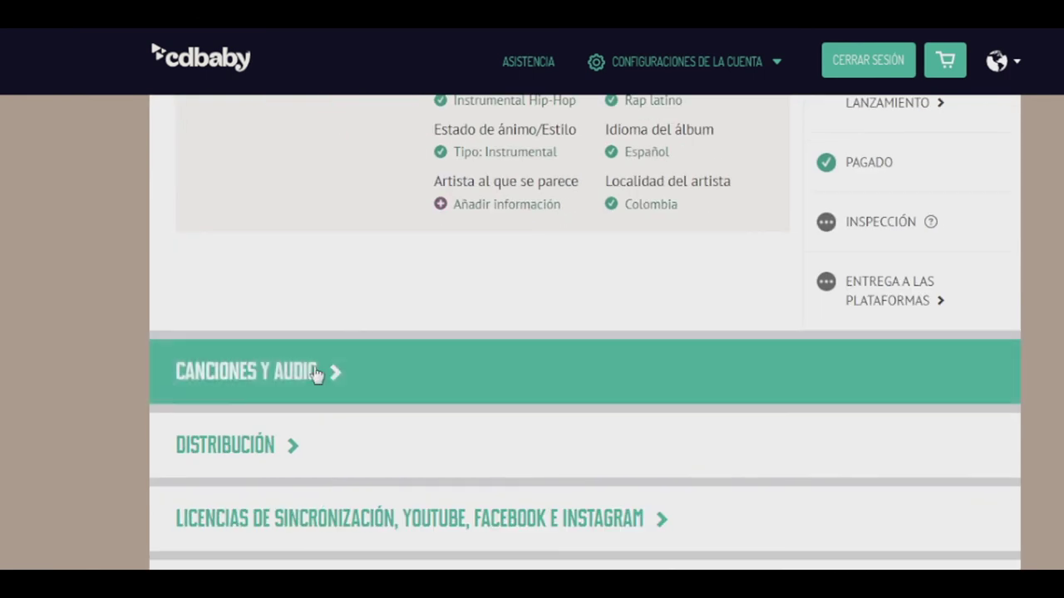
pyautogui.scroll(-3, 313, 378)
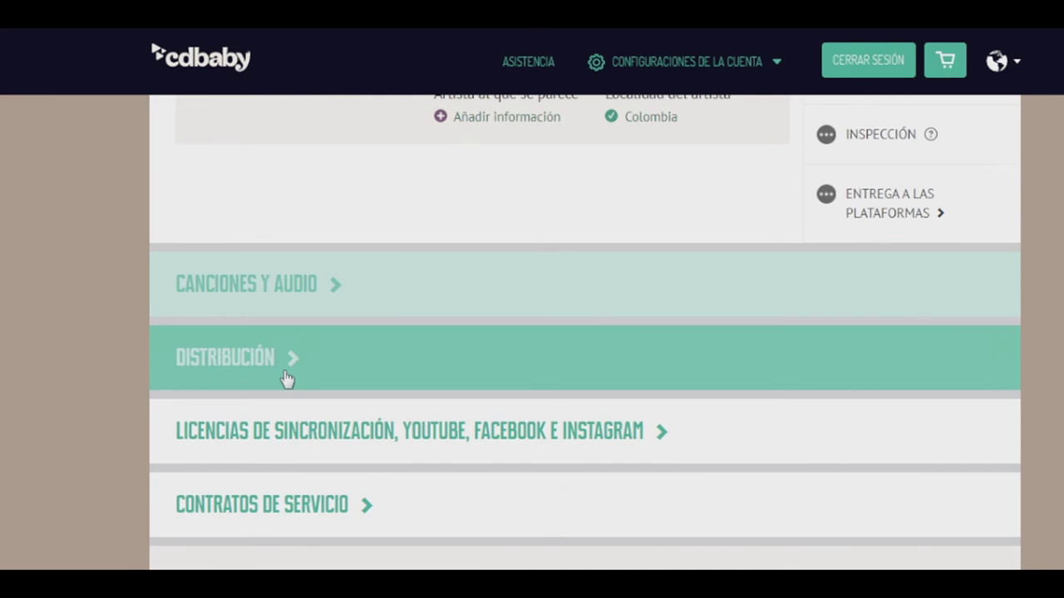
pyautogui.scroll(4, 282, 499)
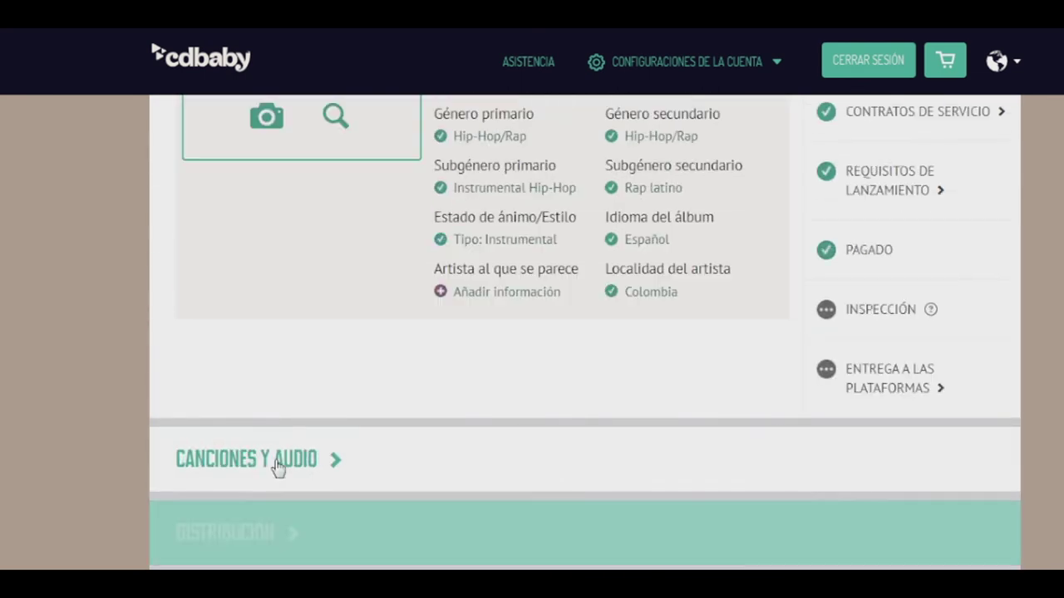
pyautogui.scroll(3, 290, 349)
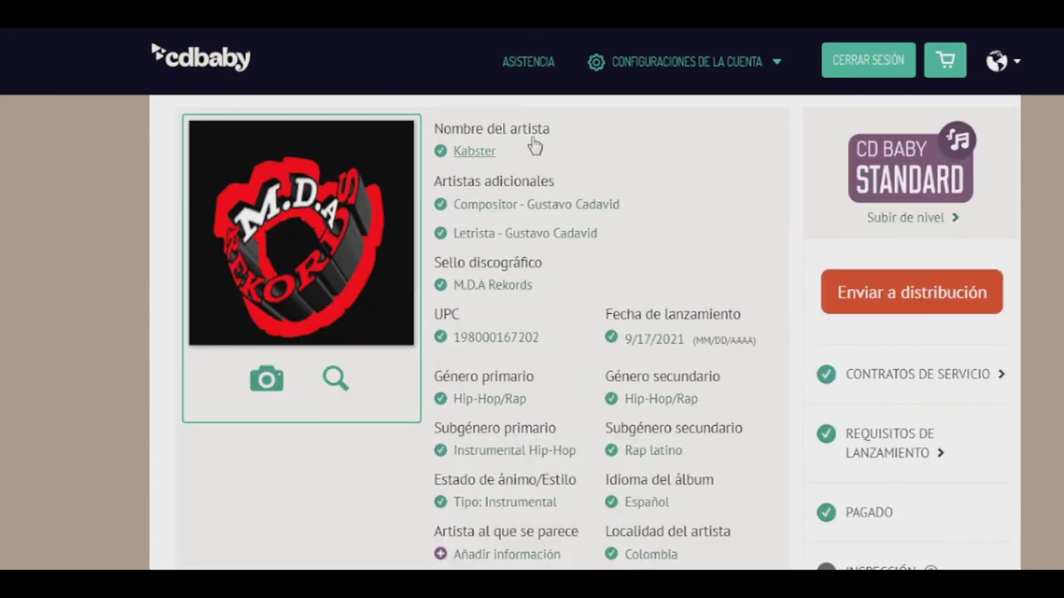
# Open the basic info form and add artist rows for DJ Premier and Wu Tang Clan
pyautogui.click(480, 155)
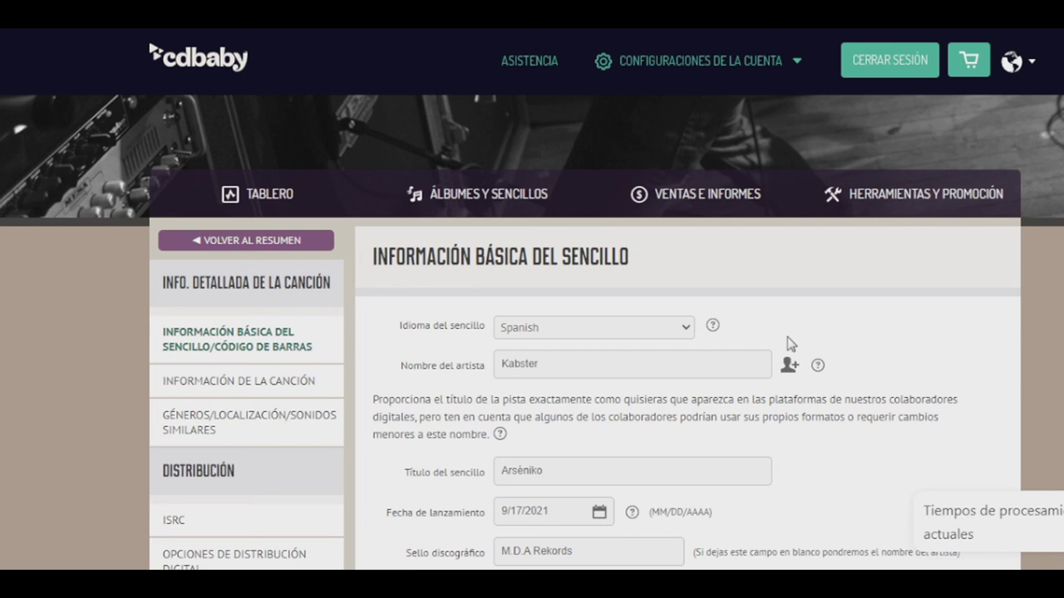
pyautogui.click(790, 365)
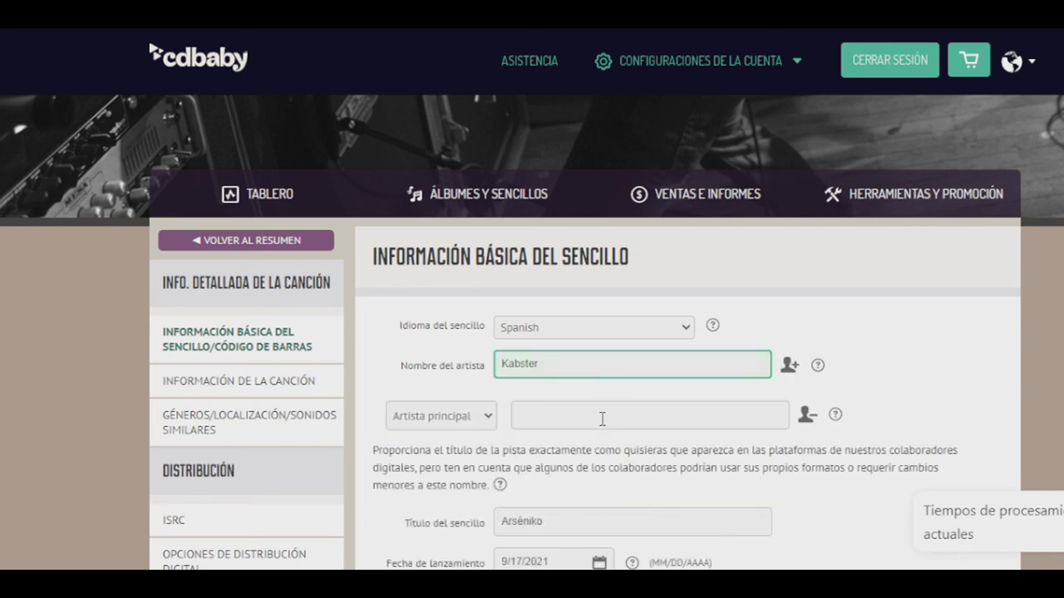
pyautogui.click(577, 415)
pyautogui.write('DJ ¨re')
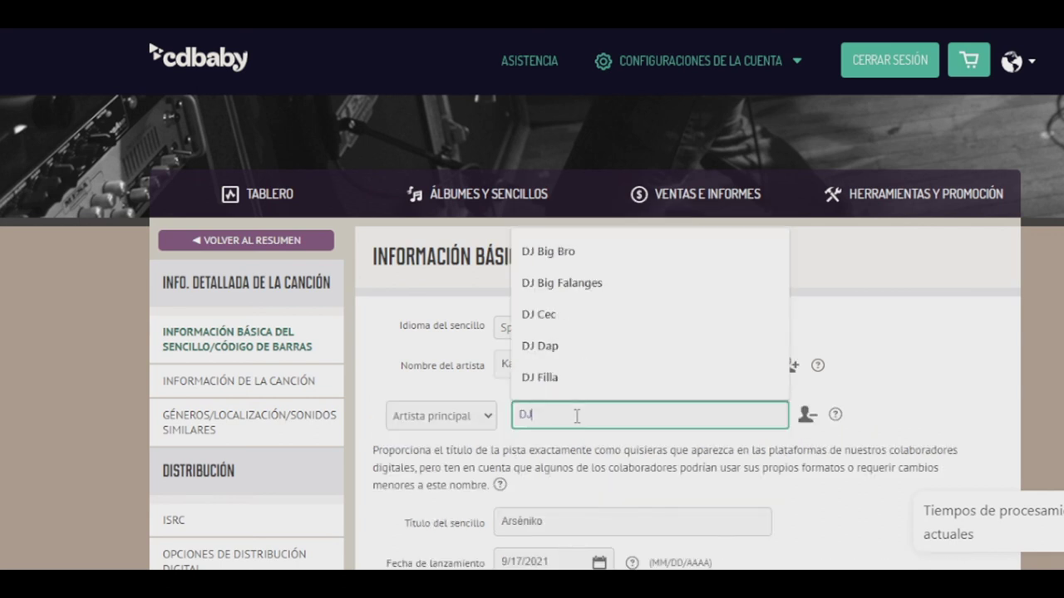
pyautogui.press('BackSpace')
pyautogui.press('BackSpace')
pyautogui.press('BackSpace')
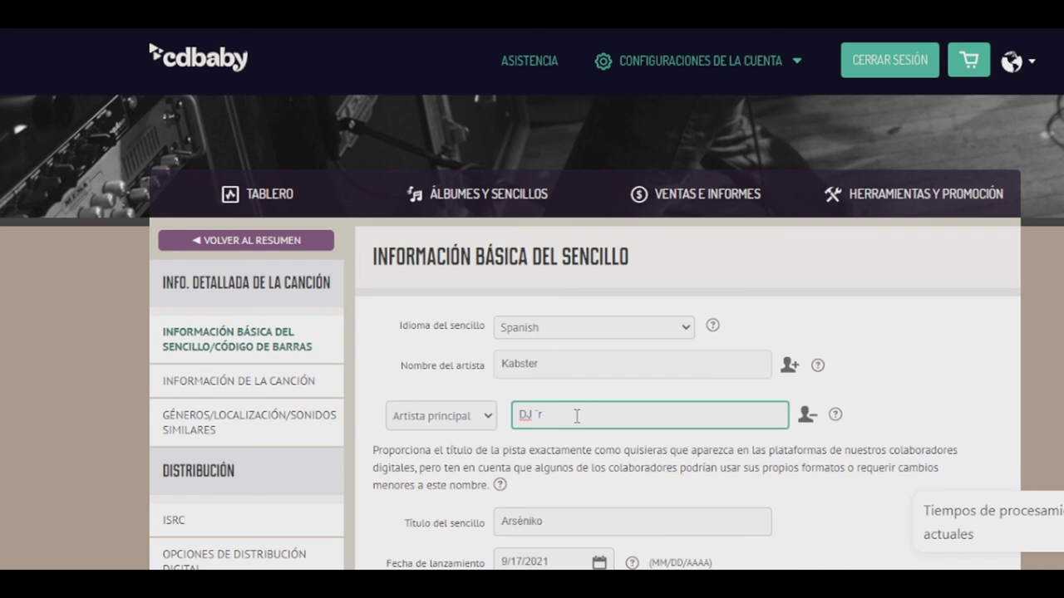
pyautogui.write('Premier')
pyautogui.click(613, 451)
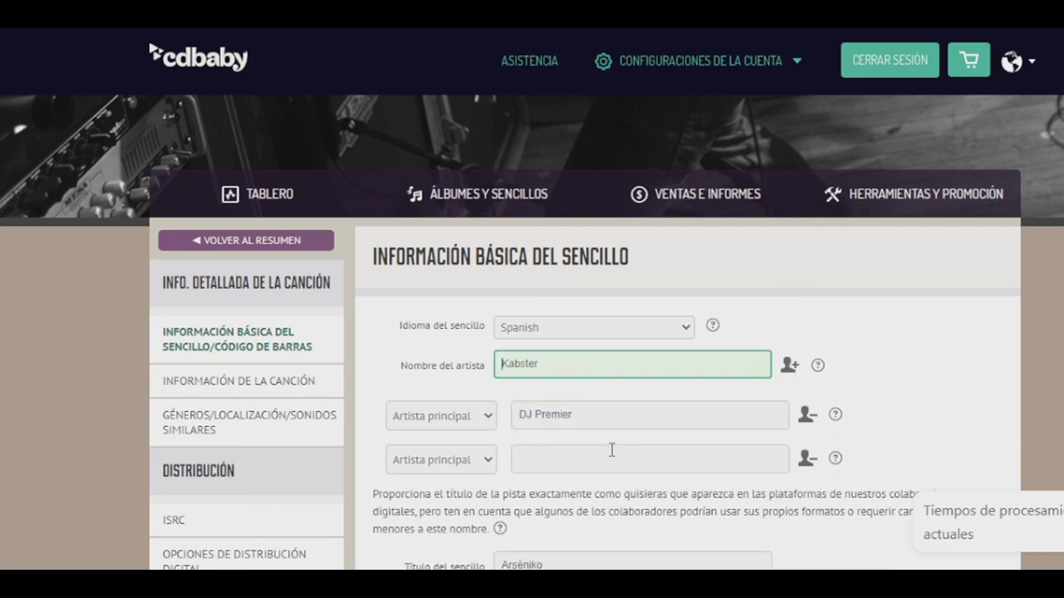
pyautogui.click(600, 458)
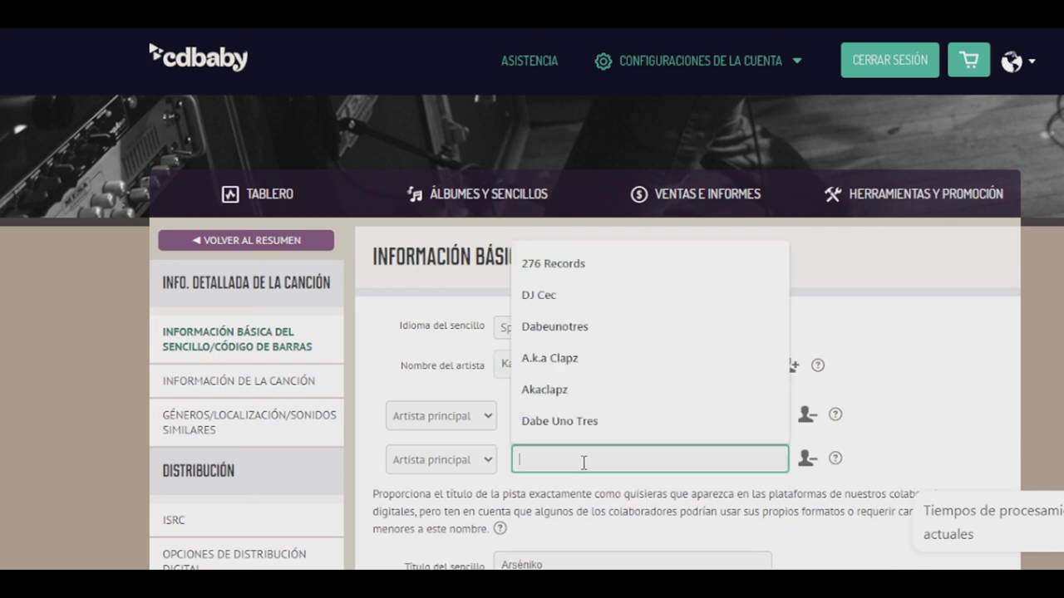
pyautogui.write('Wu T')
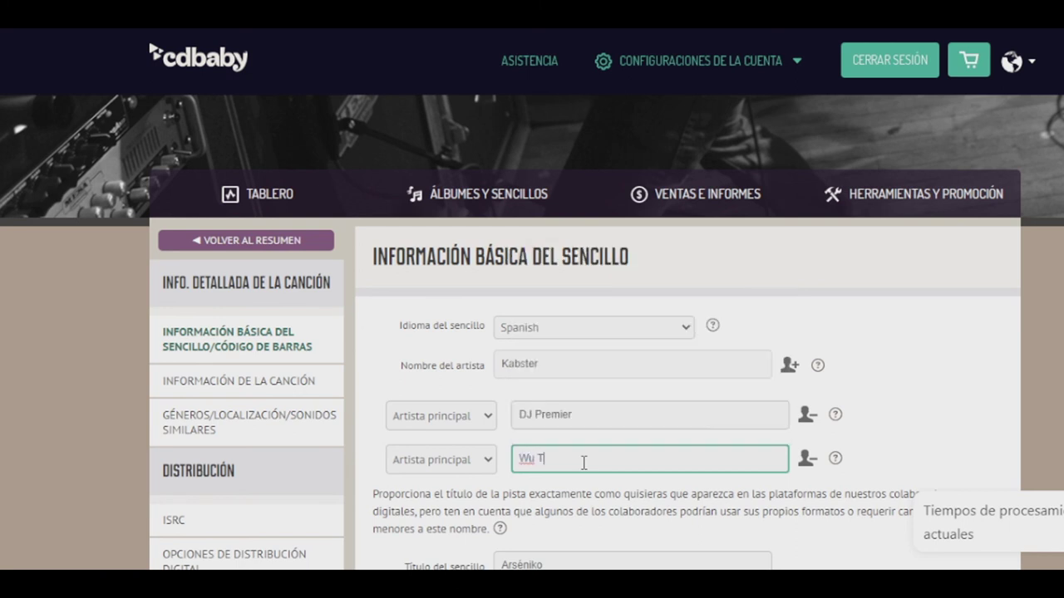
pyautogui.write('ang Clan')
# Make DJ Premier the producer and keep Wu Tang Clan as a main artist
pyautogui.click(474, 420)
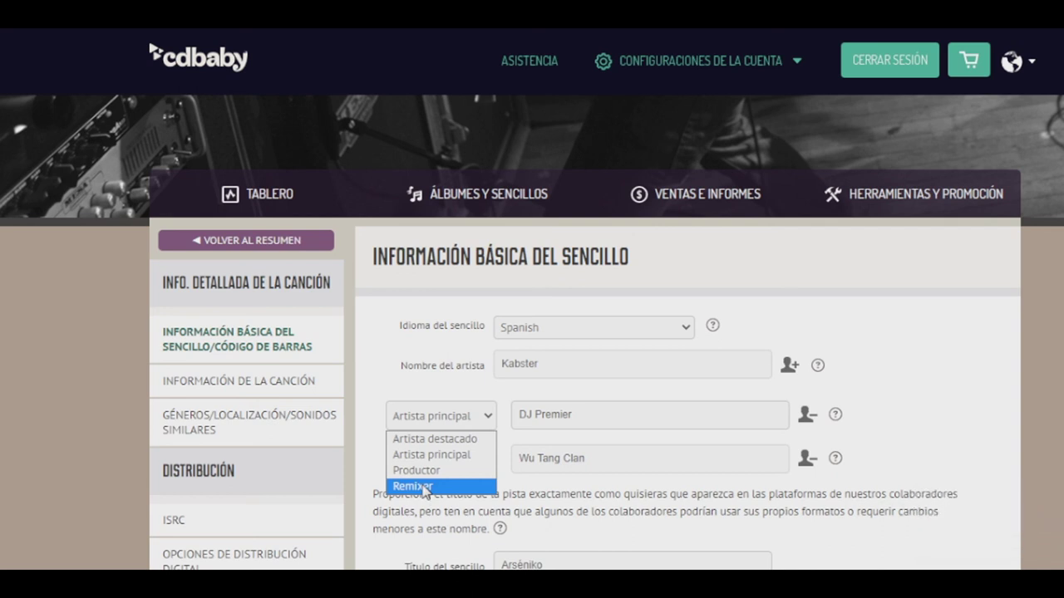
pyautogui.click(429, 470)
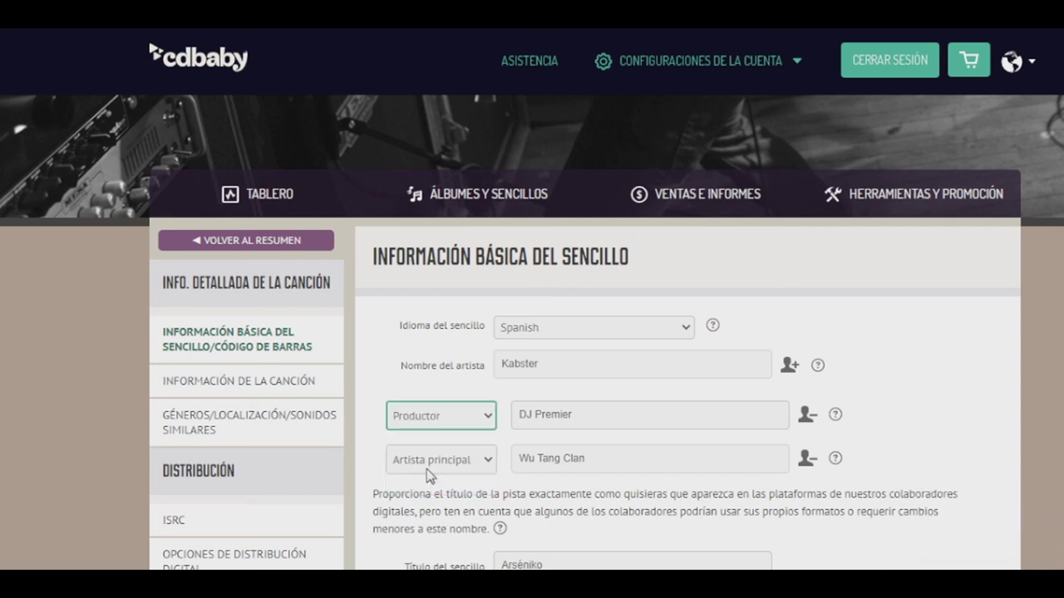
pyautogui.click(484, 461)
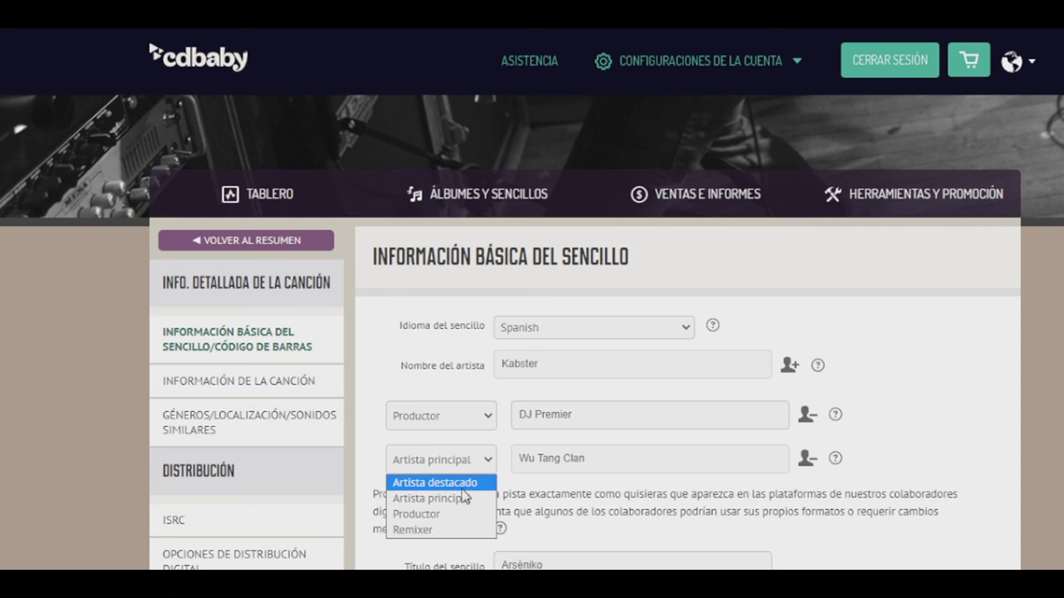
pyautogui.click(462, 499)
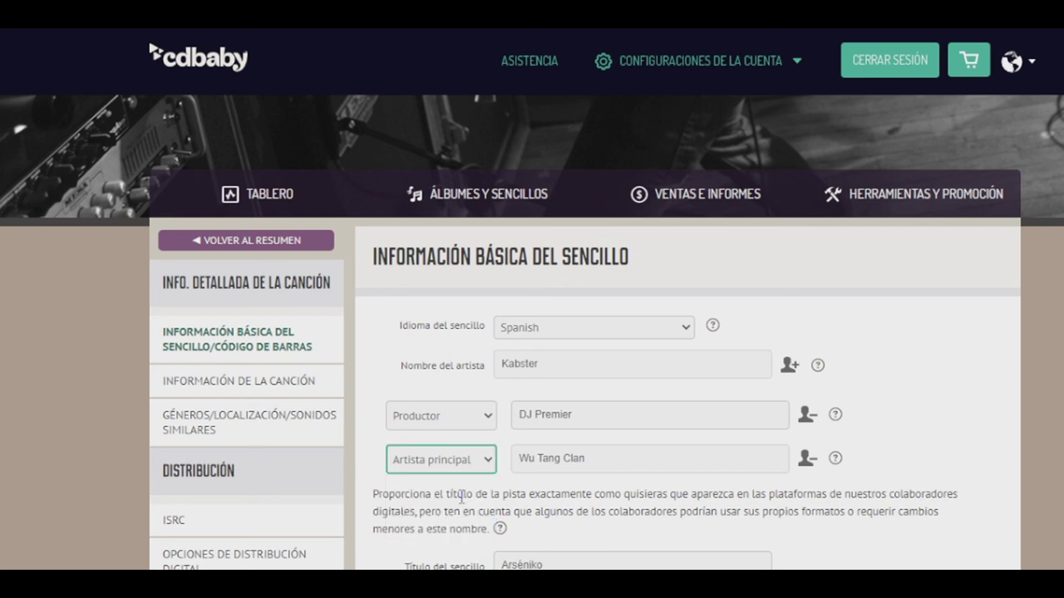
# Remove both added artist rows, leaving Kabster as the only artist
pyautogui.click(810, 415)
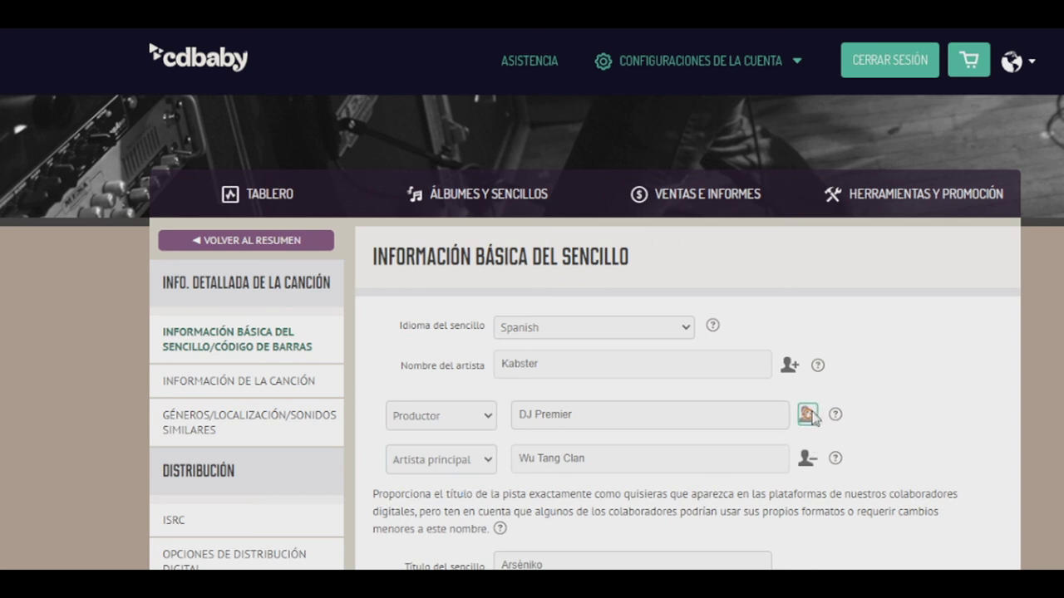
pyautogui.click(810, 417)
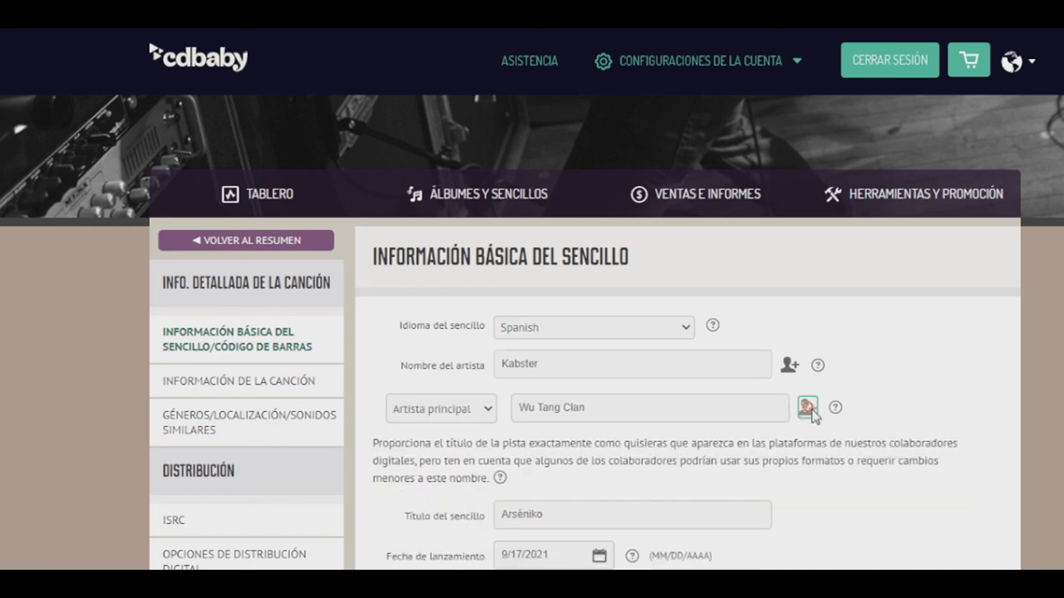
pyautogui.click(810, 415)
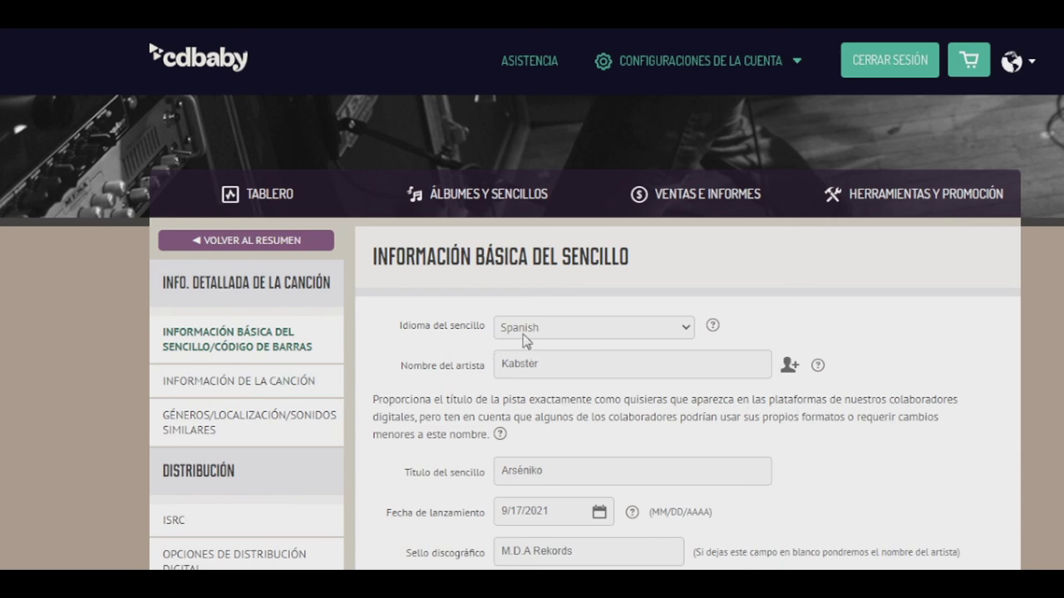
pyautogui.scroll(-10, 527, 339)
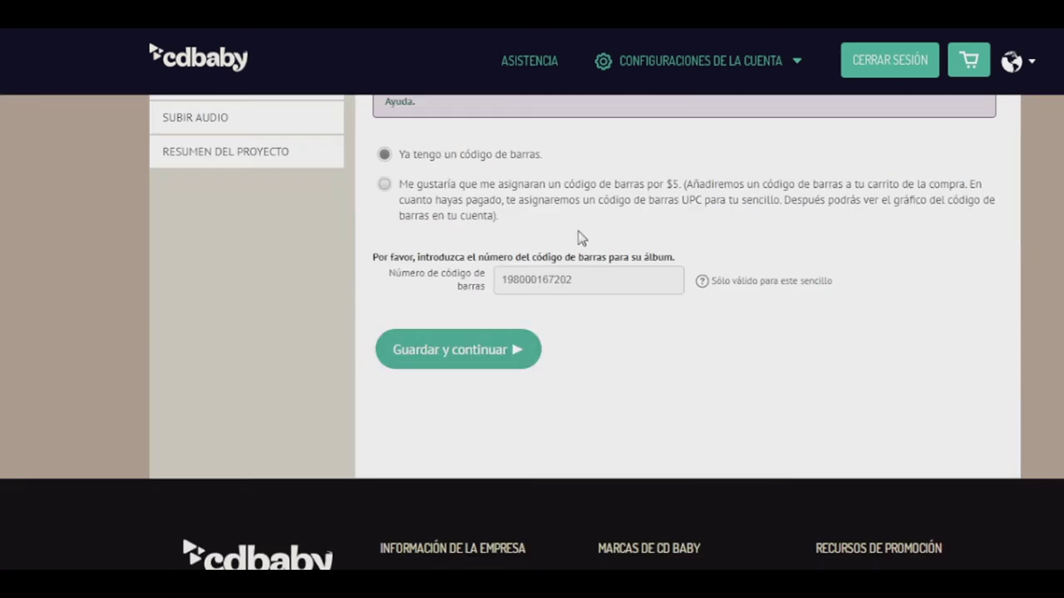
# Go to Resumen del proyecto and sign back in with Recordar mis datos ticked
pyautogui.scroll(3, 516, 358)
pyautogui.scroll(5, 290, 311)
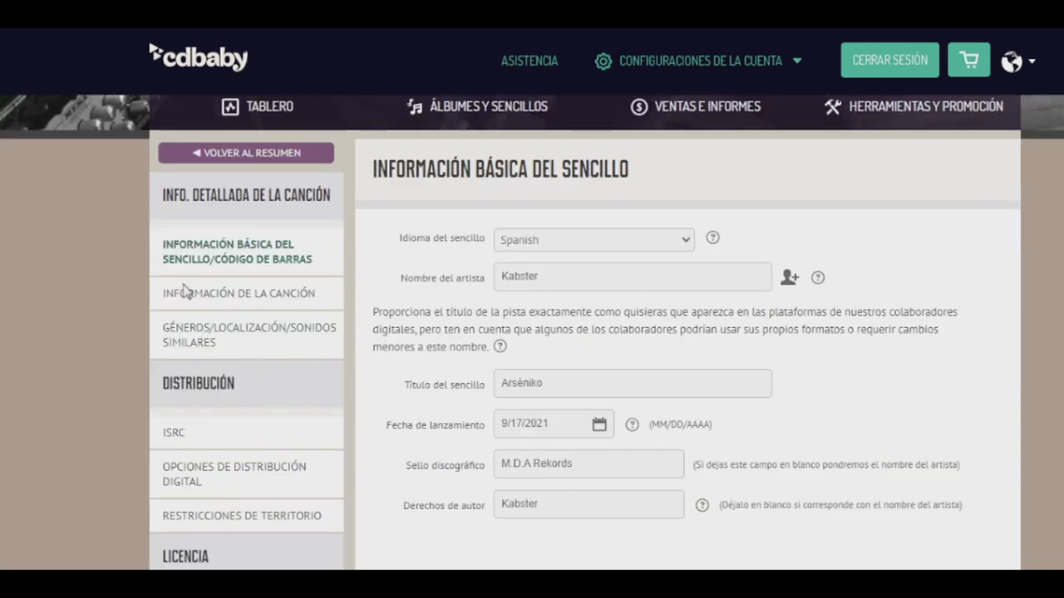
pyautogui.middleClick(115, 299)
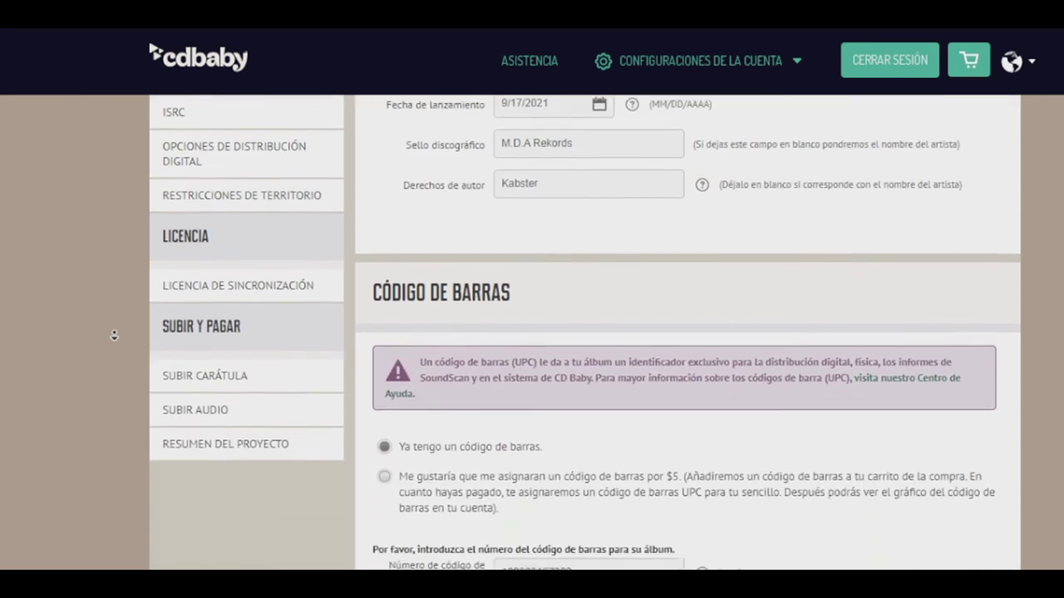
pyautogui.click(115, 336)
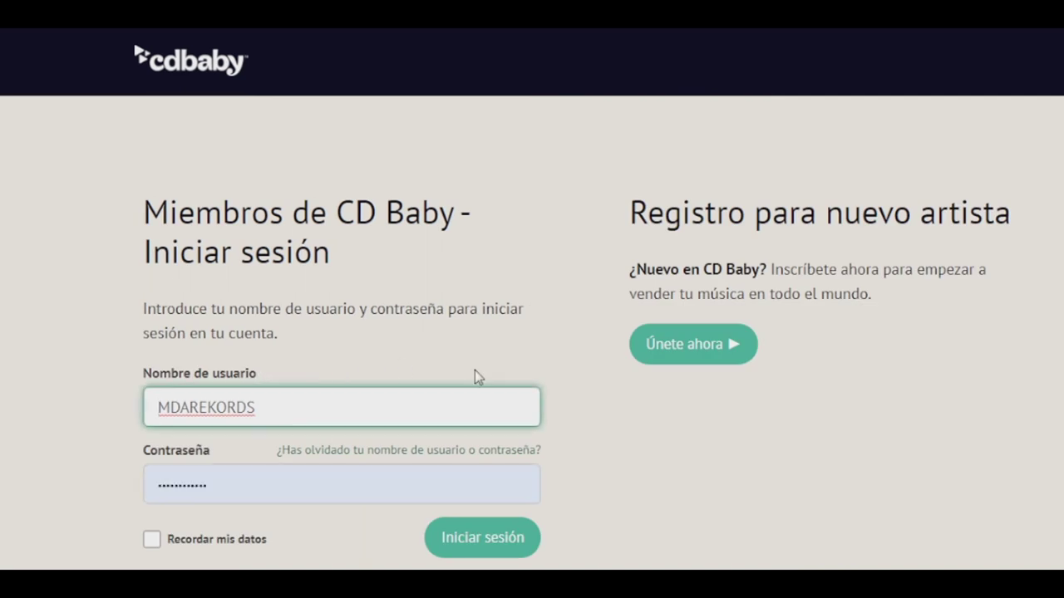
pyautogui.click(152, 540)
pyautogui.click(510, 542)
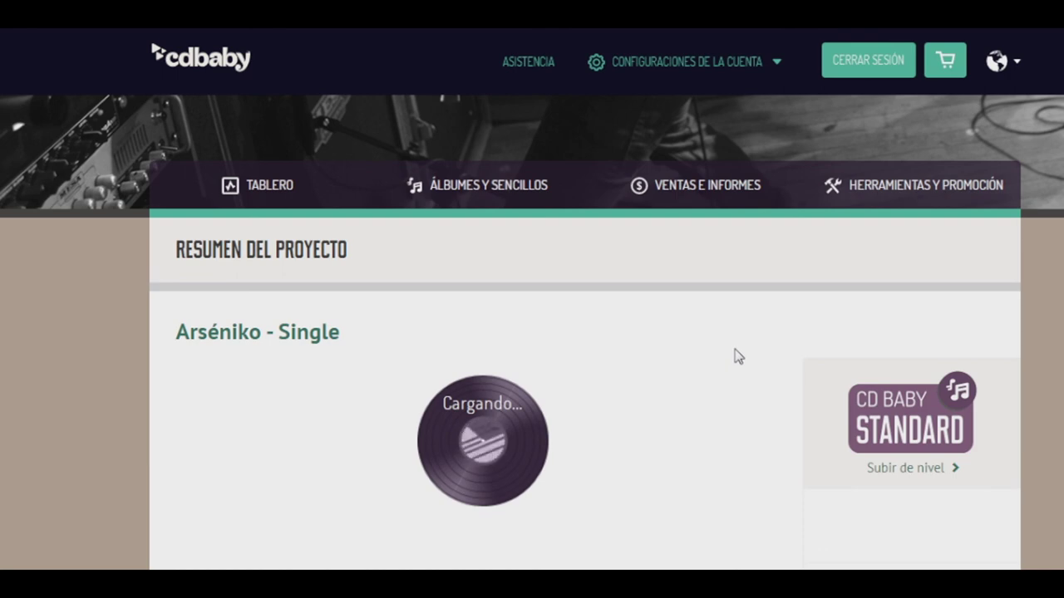
pyautogui.scroll(-1, 738, 356)
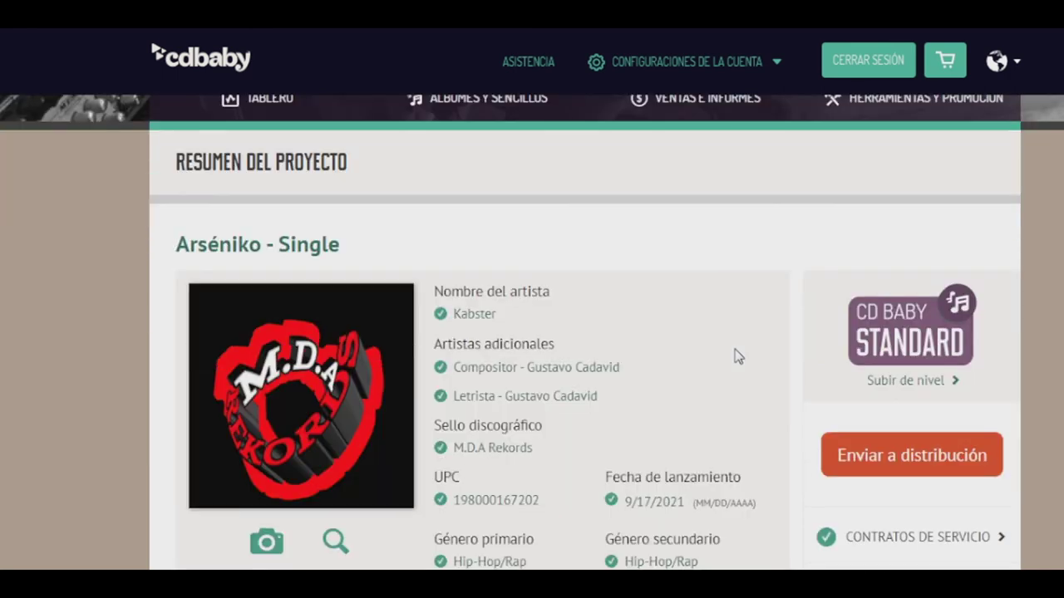
# Scroll through the loaded Arséniko - Single summary, then go to the Tablero dashboard
pyautogui.scroll(-2, 738, 356)
pyautogui.scroll(-3, 738, 356)
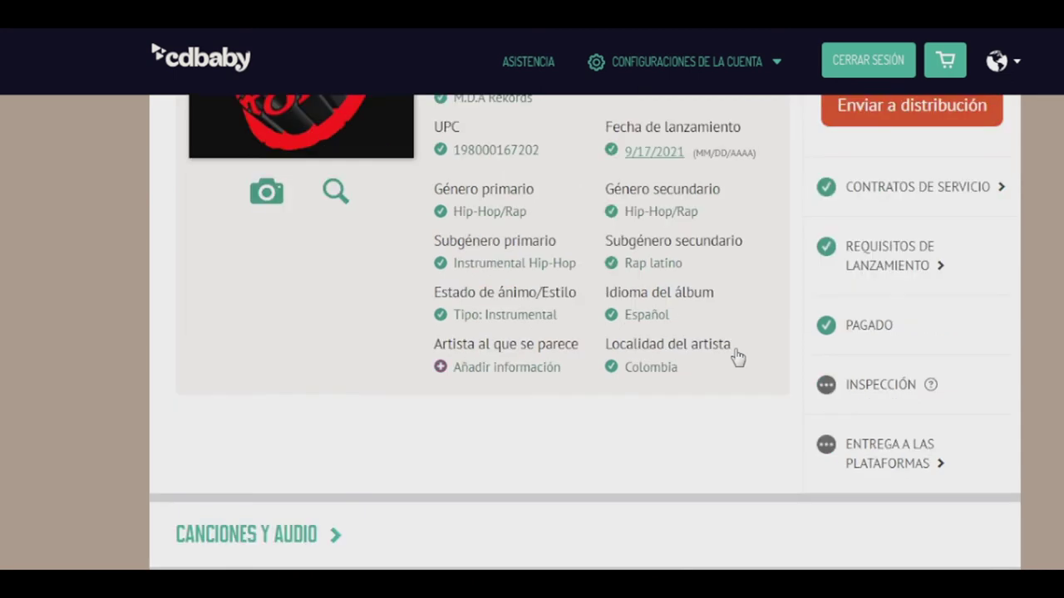
pyautogui.scroll(2, 738, 357)
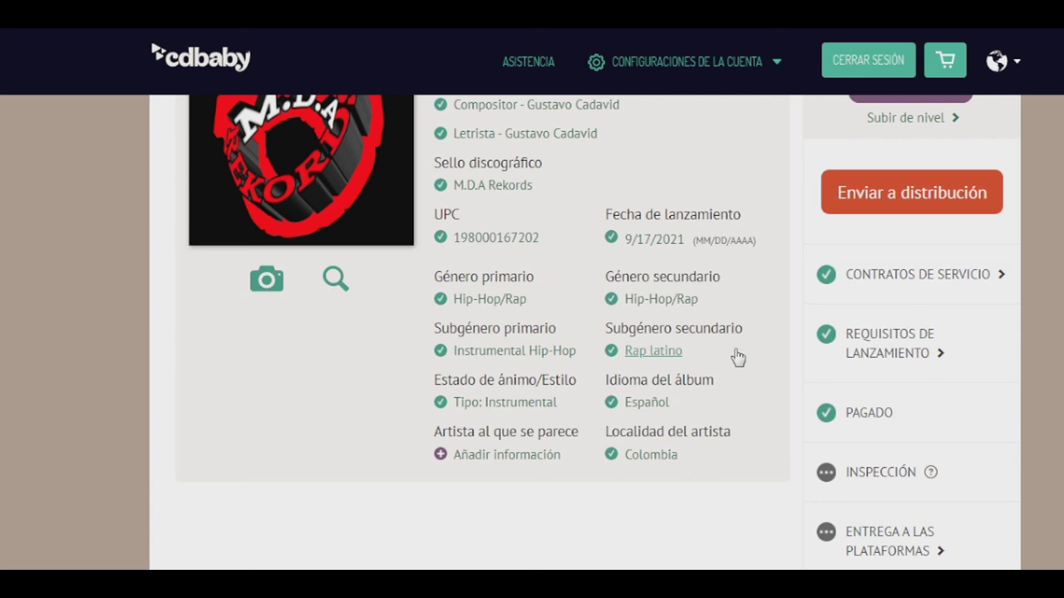
pyautogui.scroll(3, 738, 357)
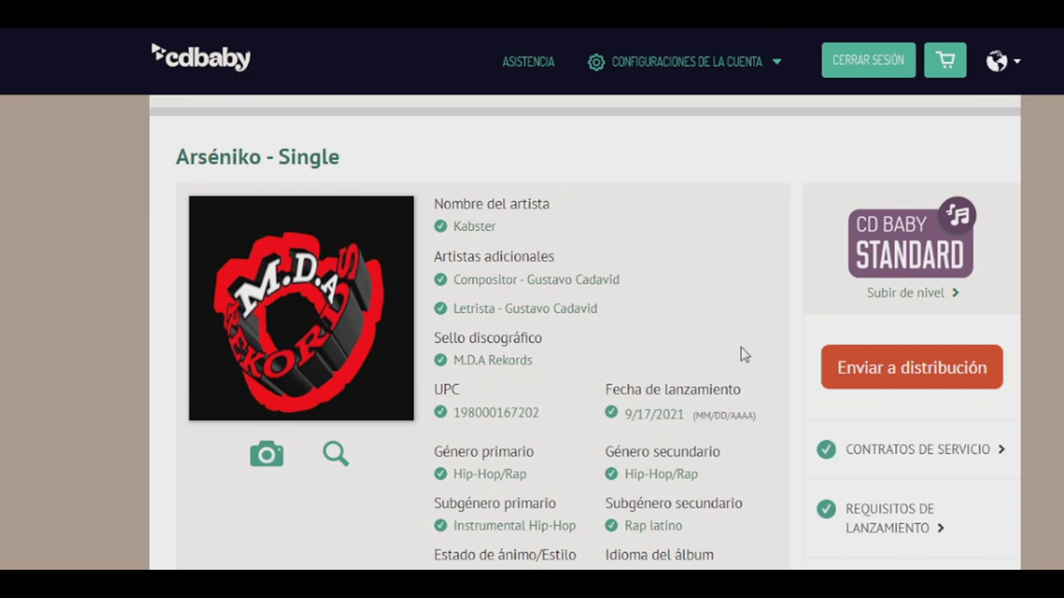
pyautogui.scroll(1, 748, 359)
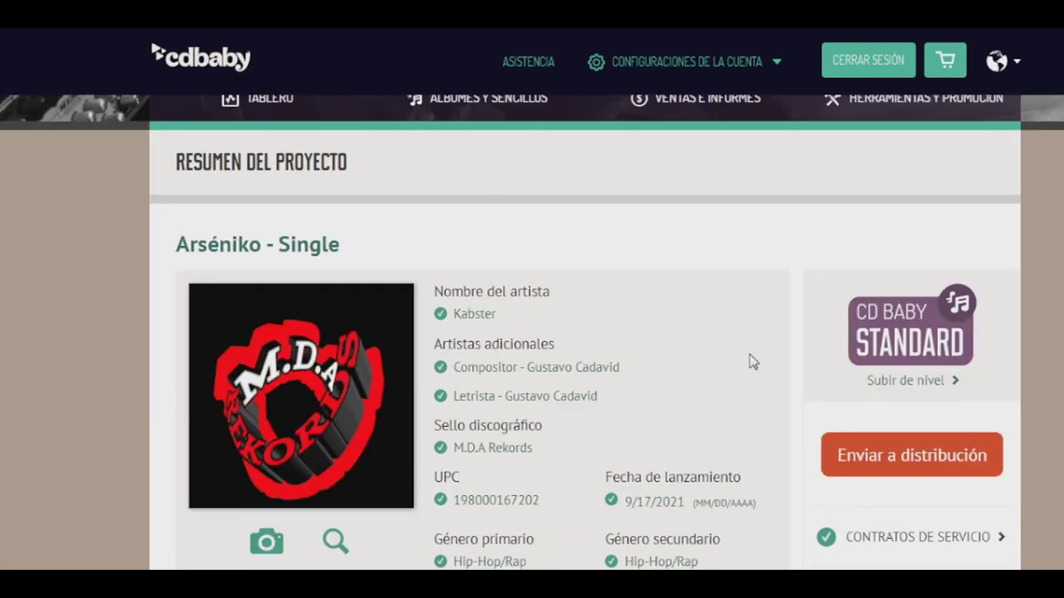
pyautogui.scroll(1, 752, 361)
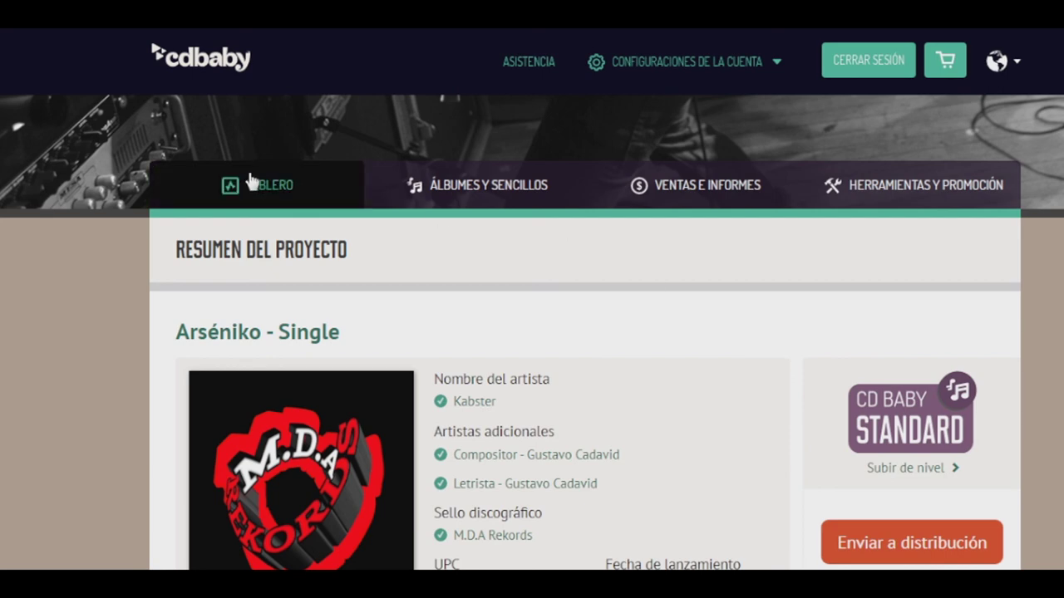
pyautogui.click(366, 211)
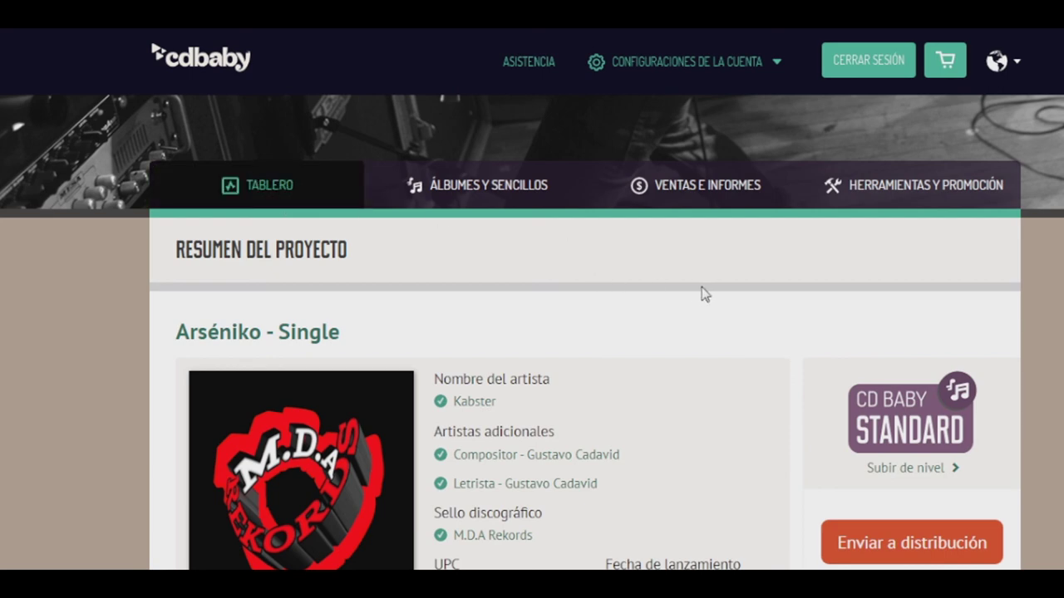